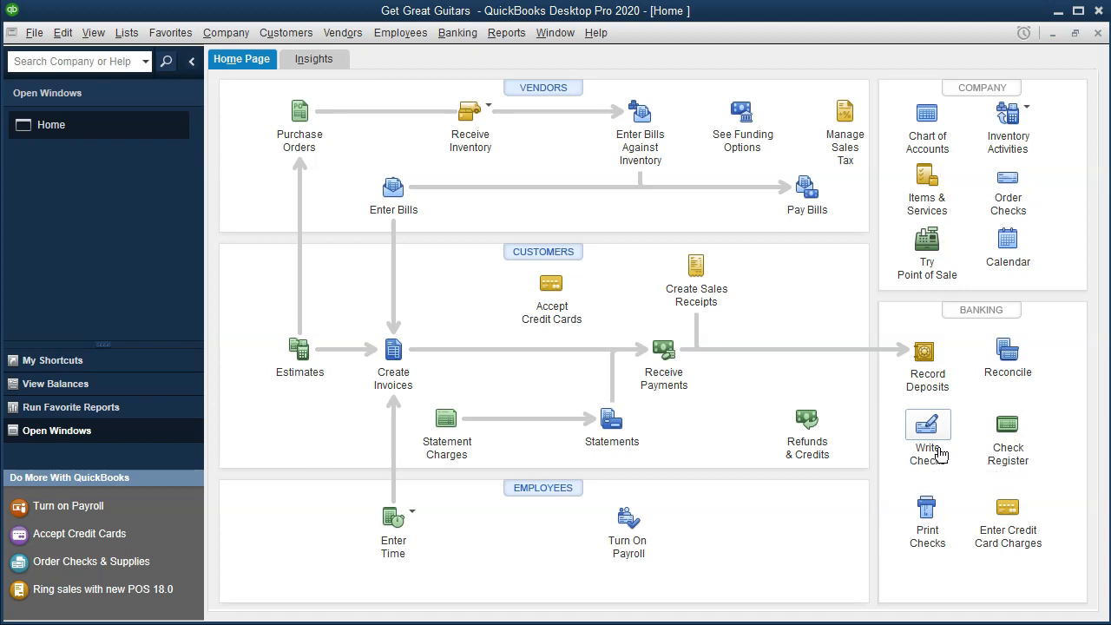
Review the previously written checks 1005 and 1004 in the Checking account, and close the check form
click(928, 425)
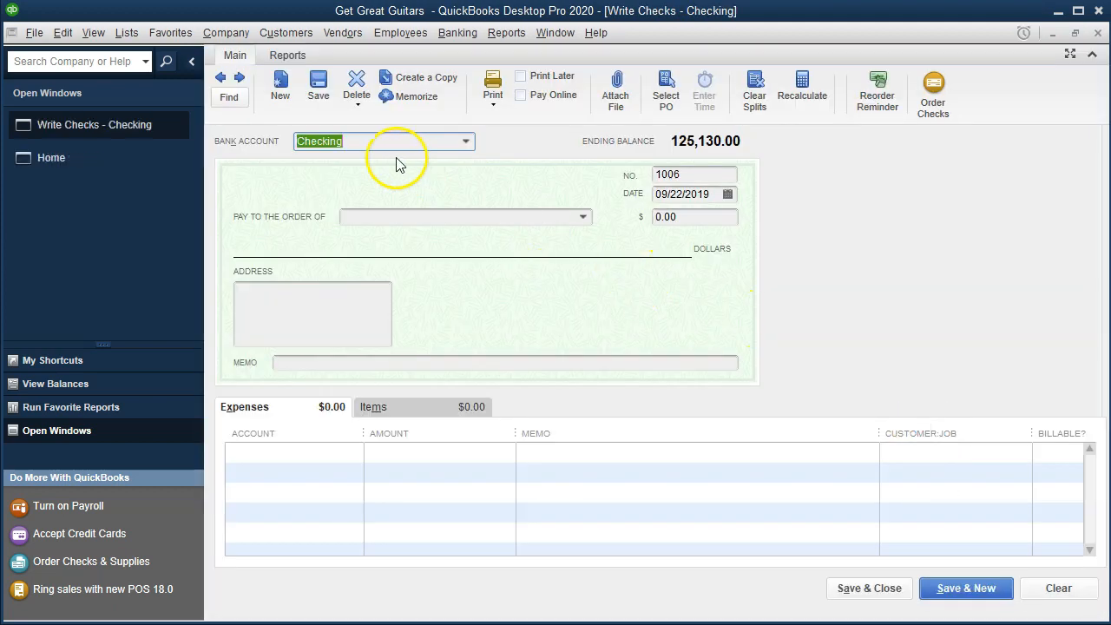
click(220, 78)
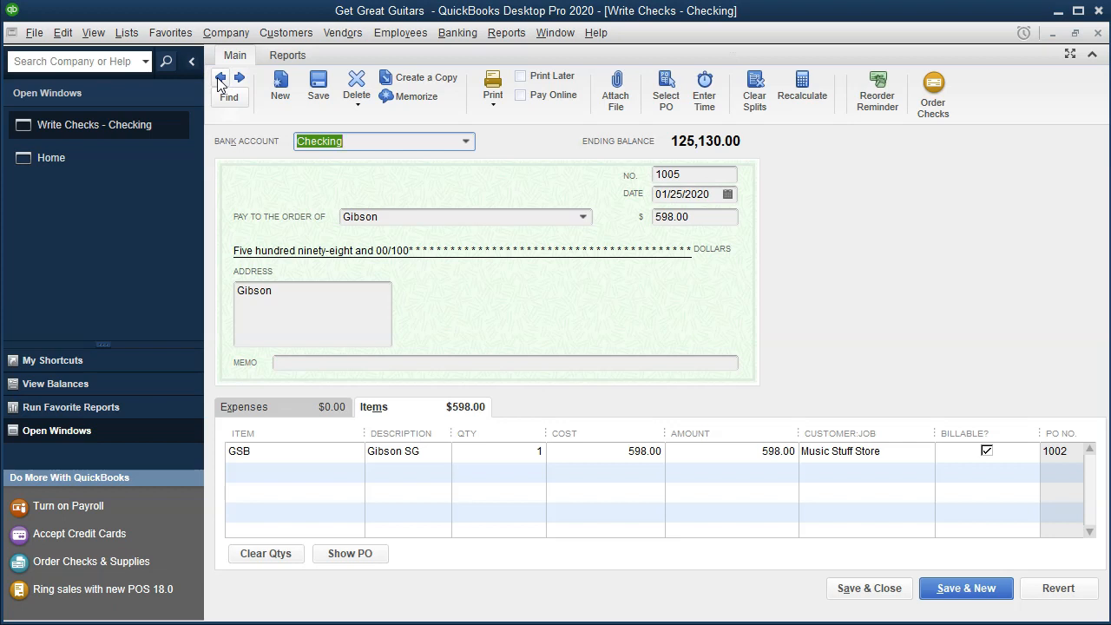
click(220, 78)
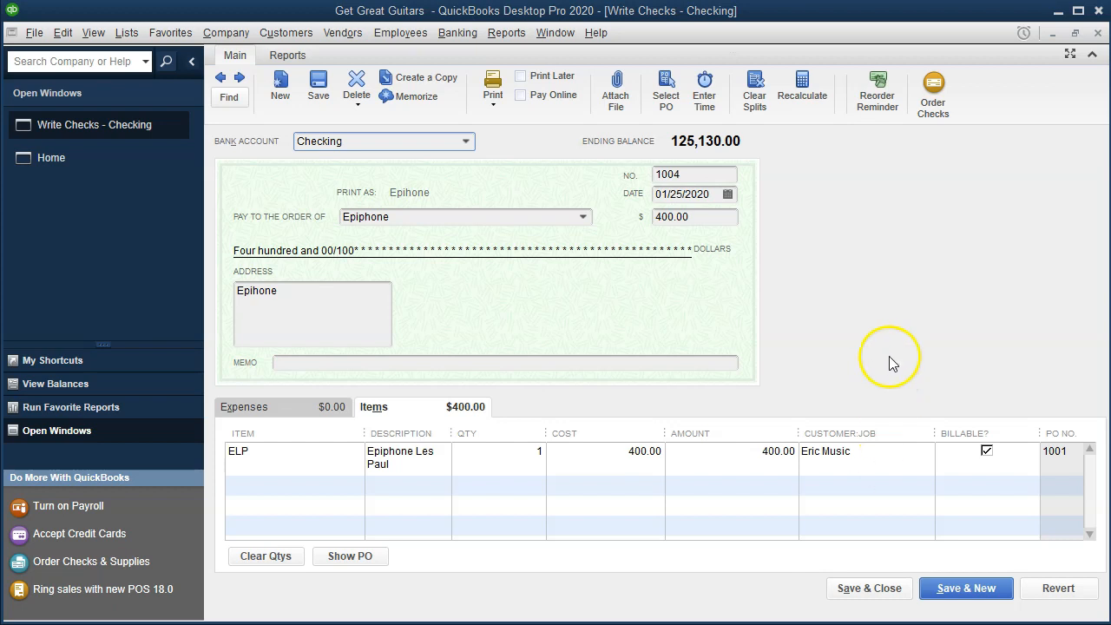
click(1098, 32)
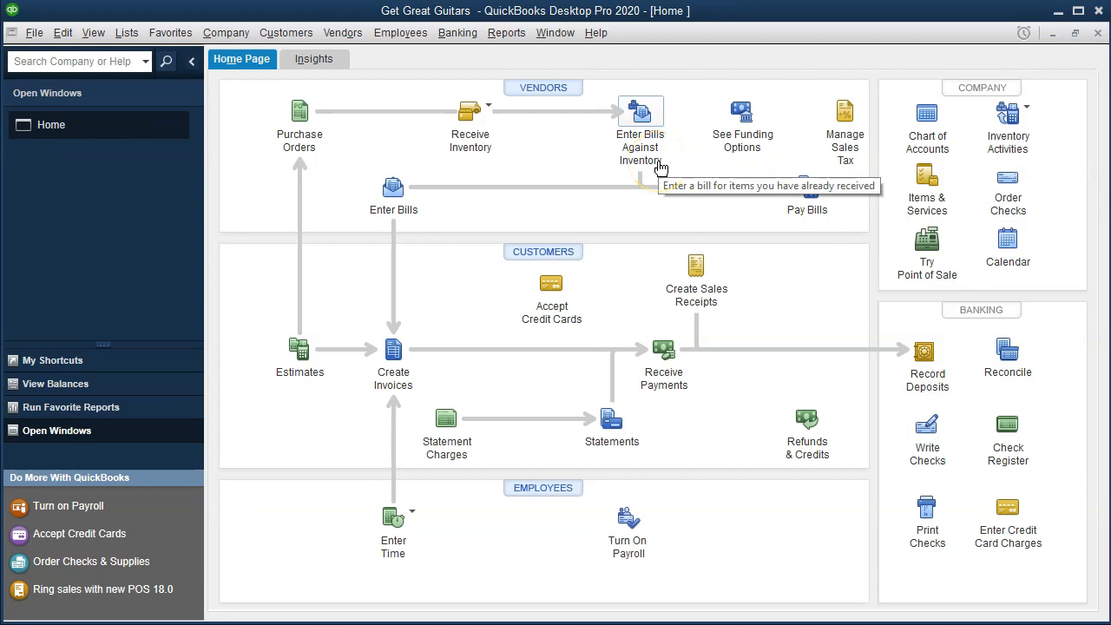
Run a standard Balance Sheet report customized to the date range 01/01/2020 to 12/31/2020, and check Accounts Receivable and Inventory Asset
click(506, 34)
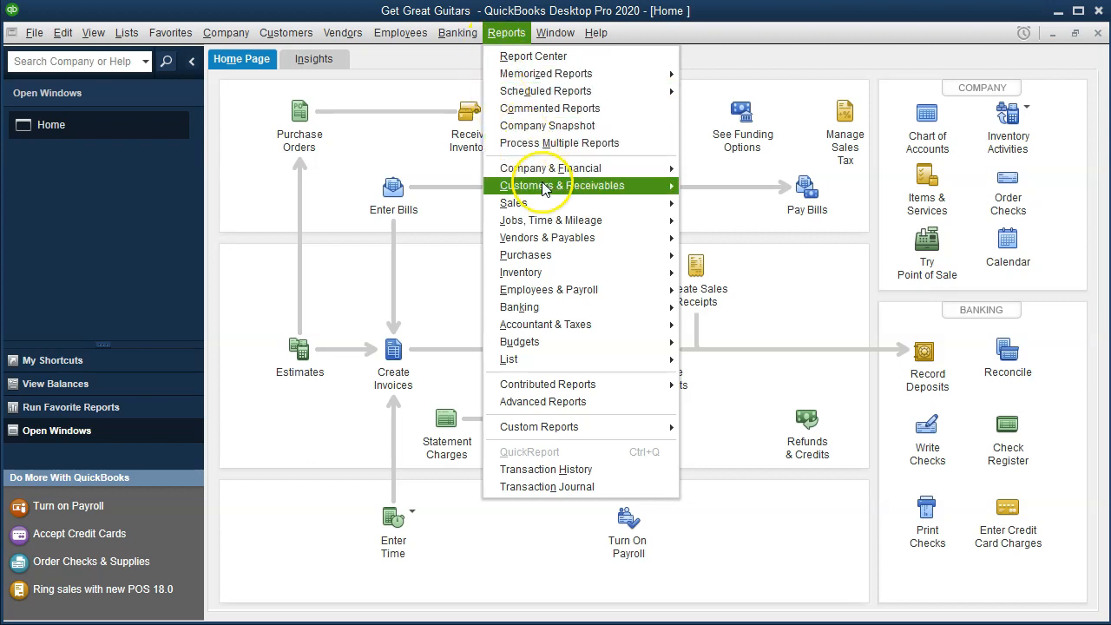
mouse_move(608, 168)
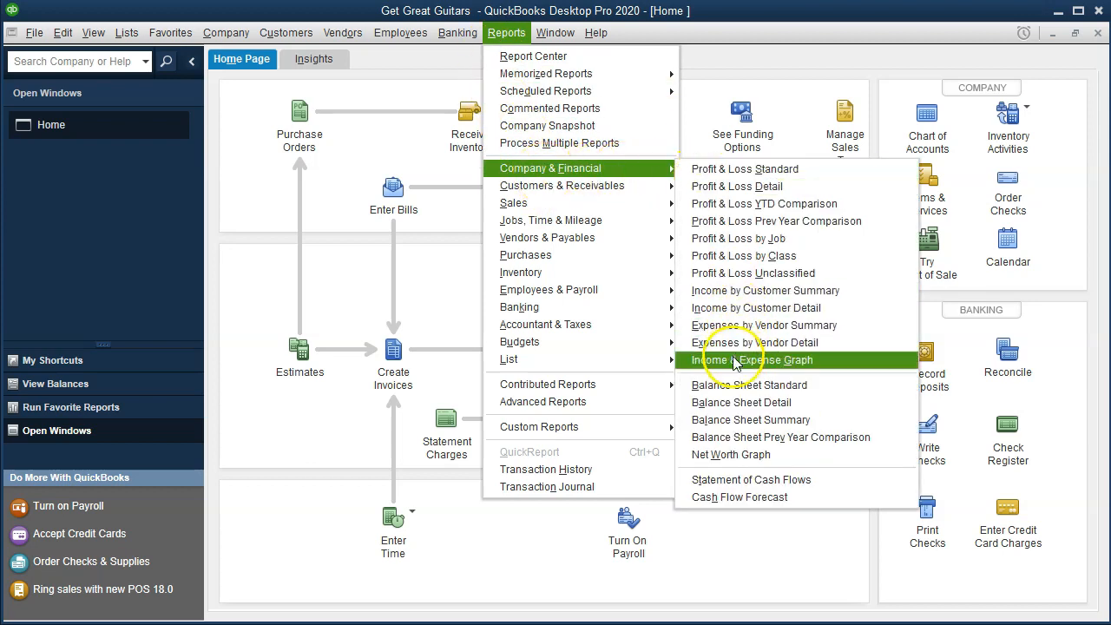
click(731, 387)
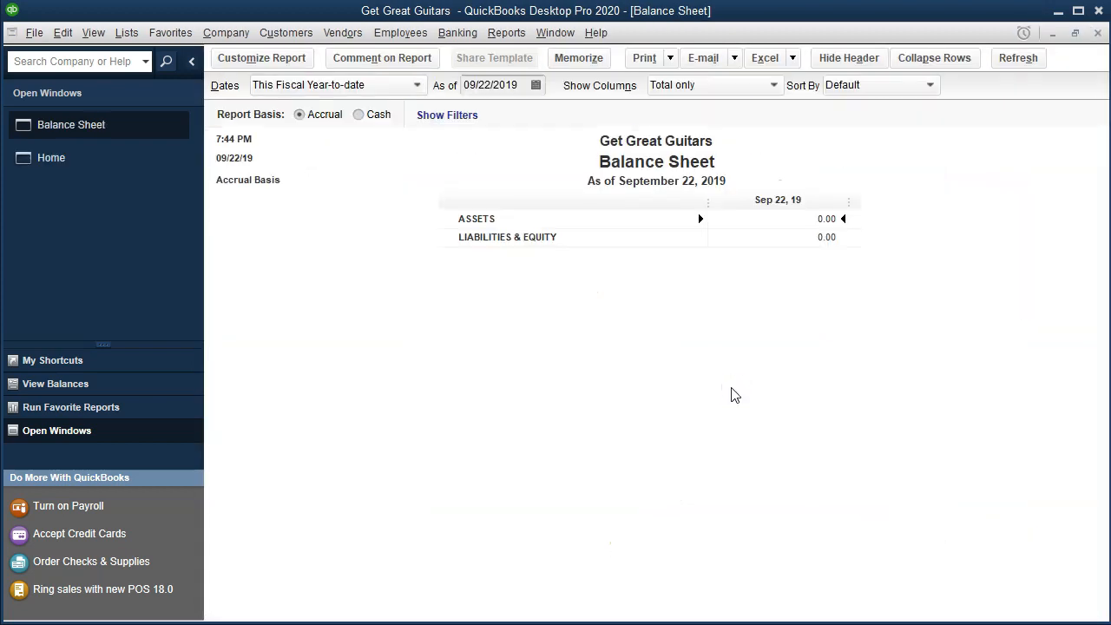
click(256, 63)
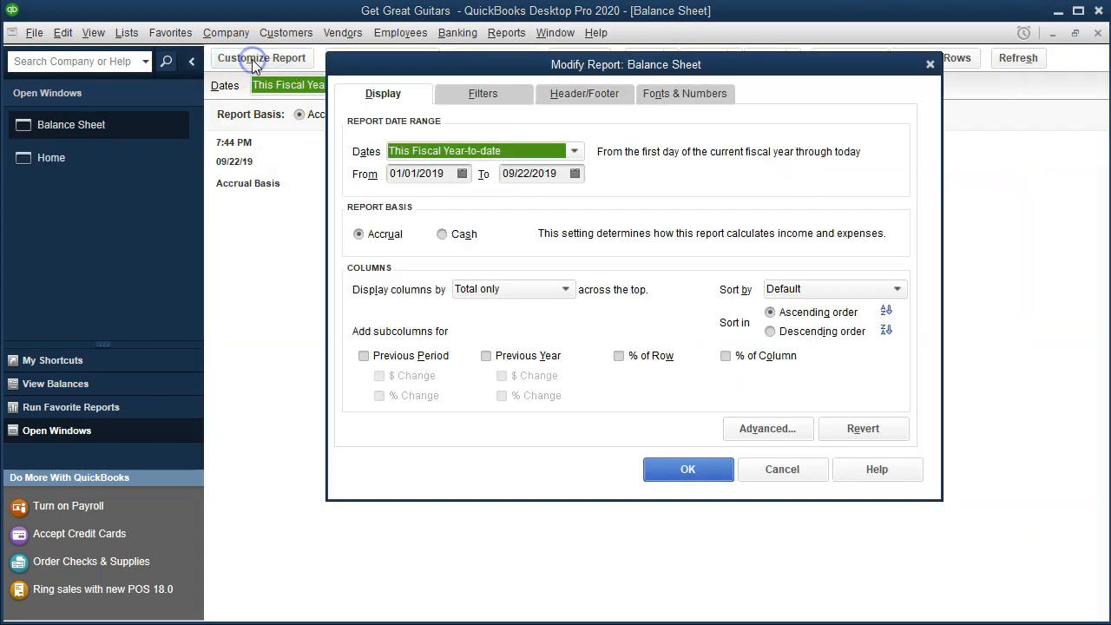
key(Tab)
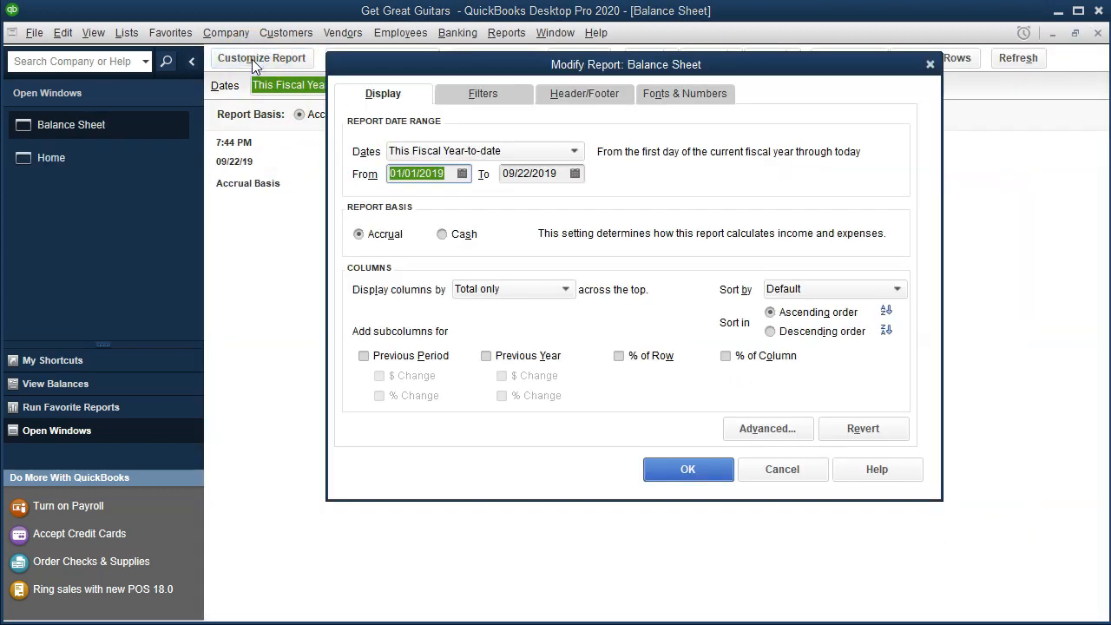
text(01012020)
key(Tab)
text(12/31/2020)
key(Tab)
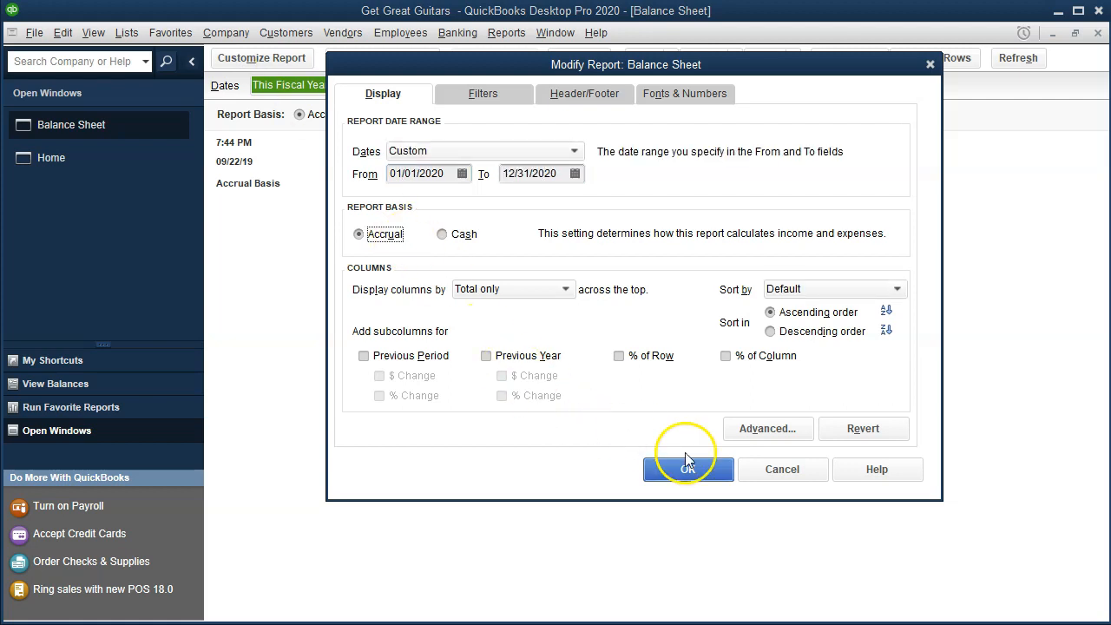
click(711, 475)
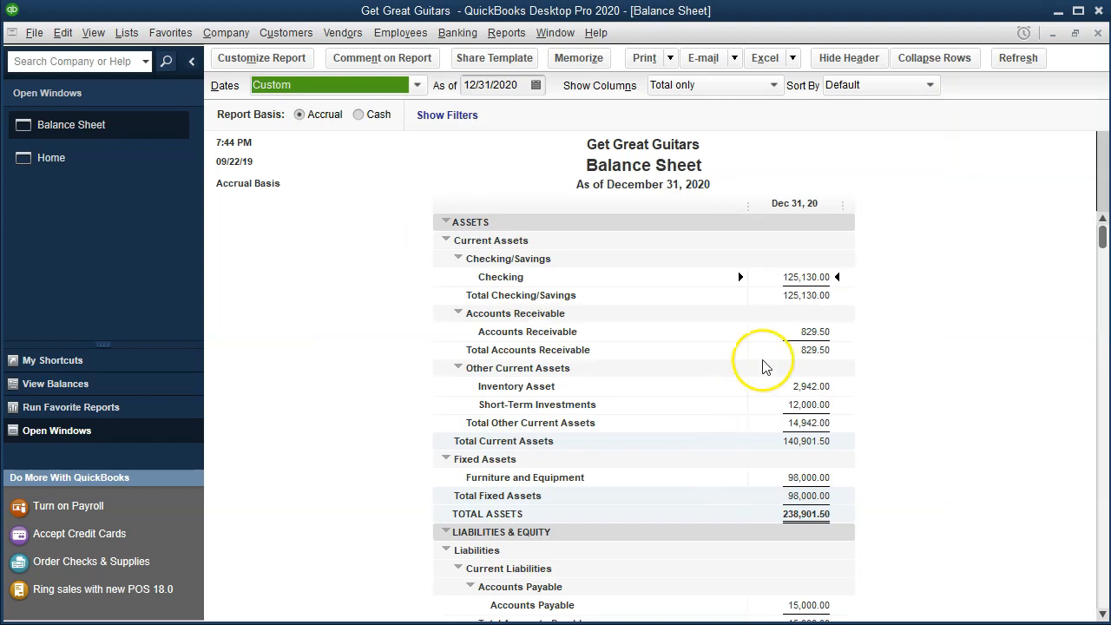
click(807, 332)
click(808, 386)
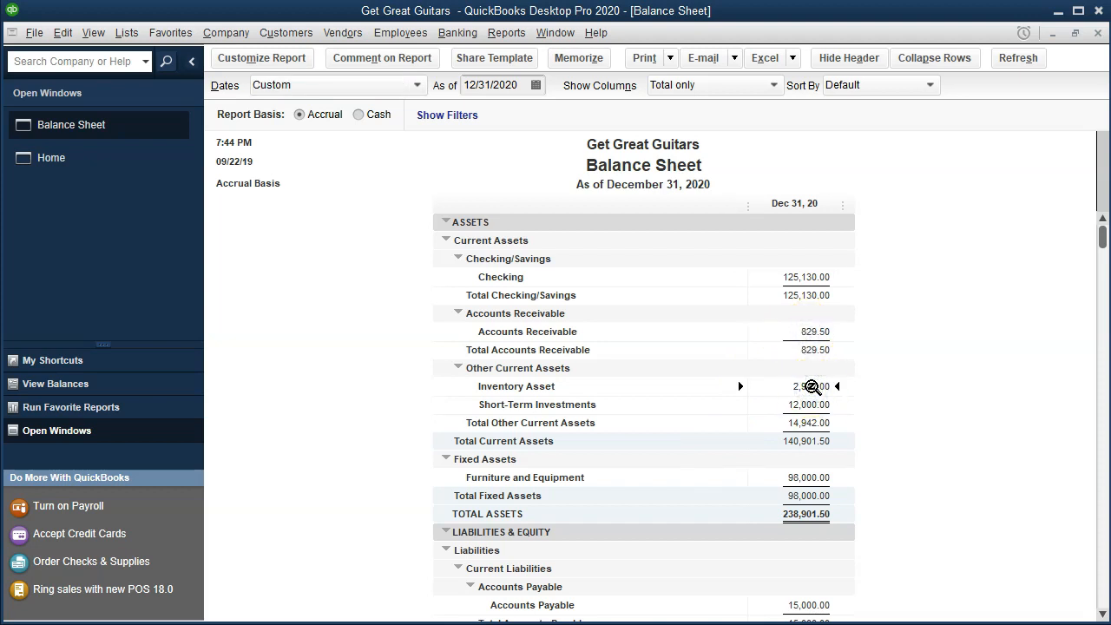
Run a standard Profit & Loss report for 01/01/2020 to 12/31/2020 and check the Merchandise Sales line
click(511, 38)
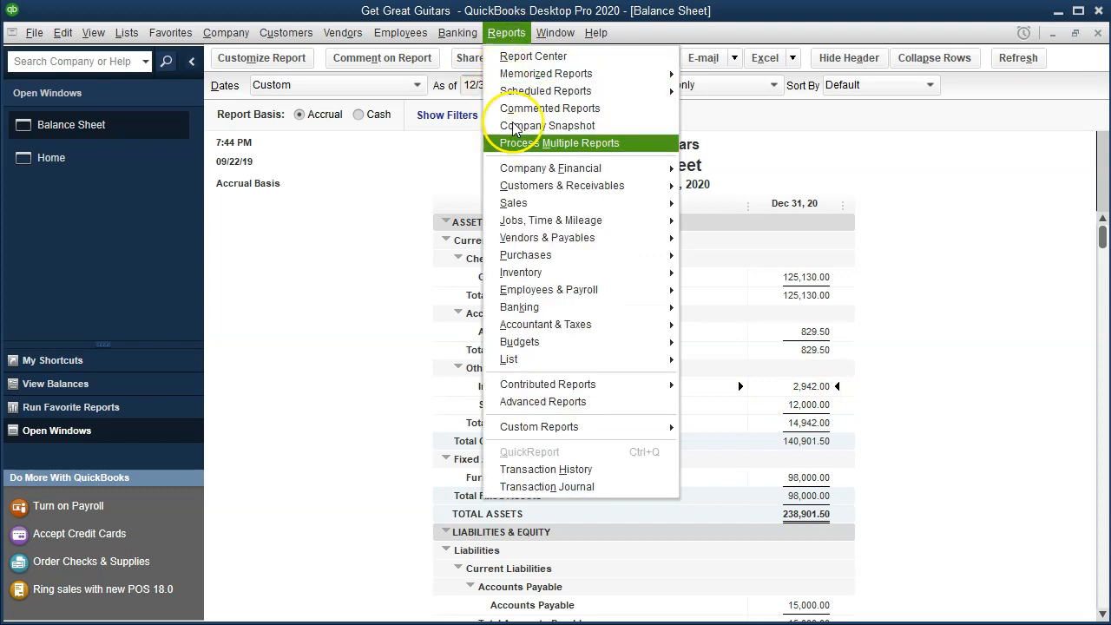
mouse_move(521, 169)
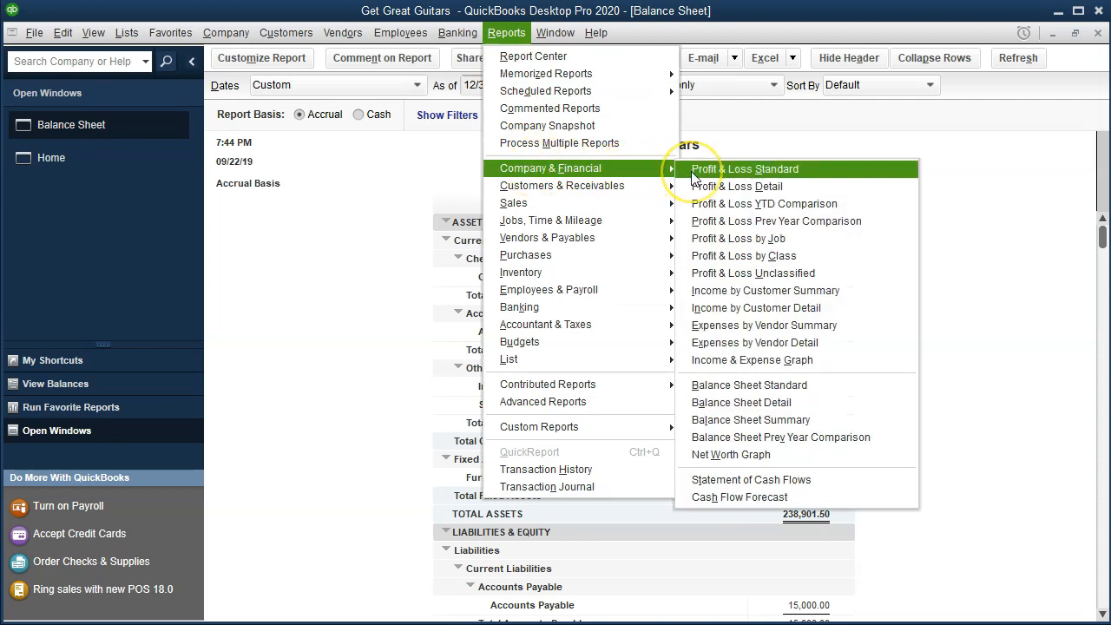
click(694, 172)
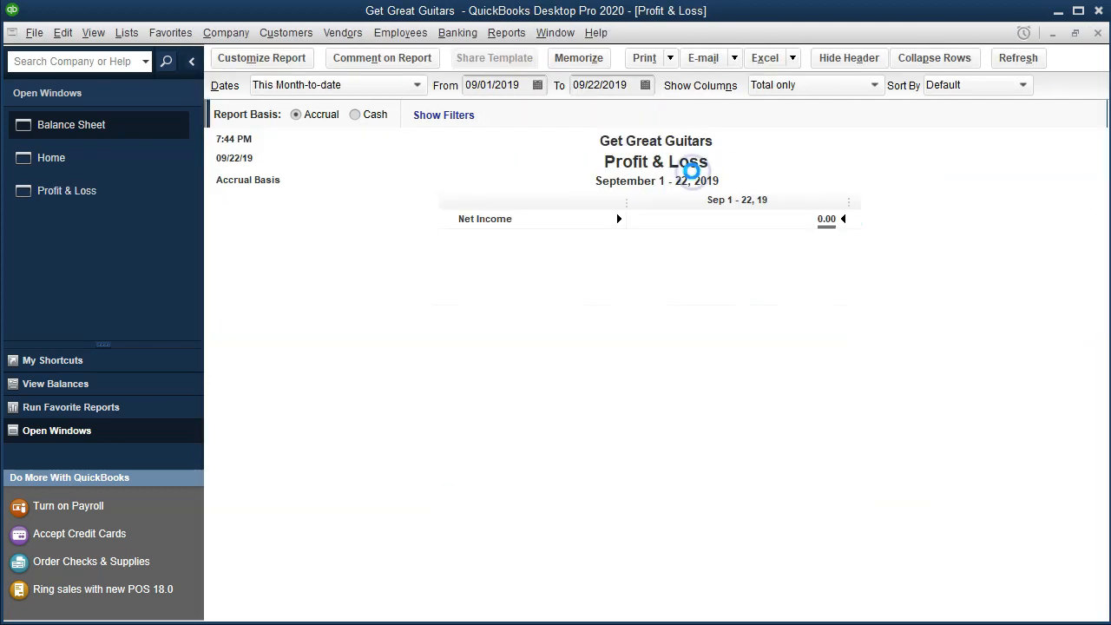
key(Tab)
text(0)
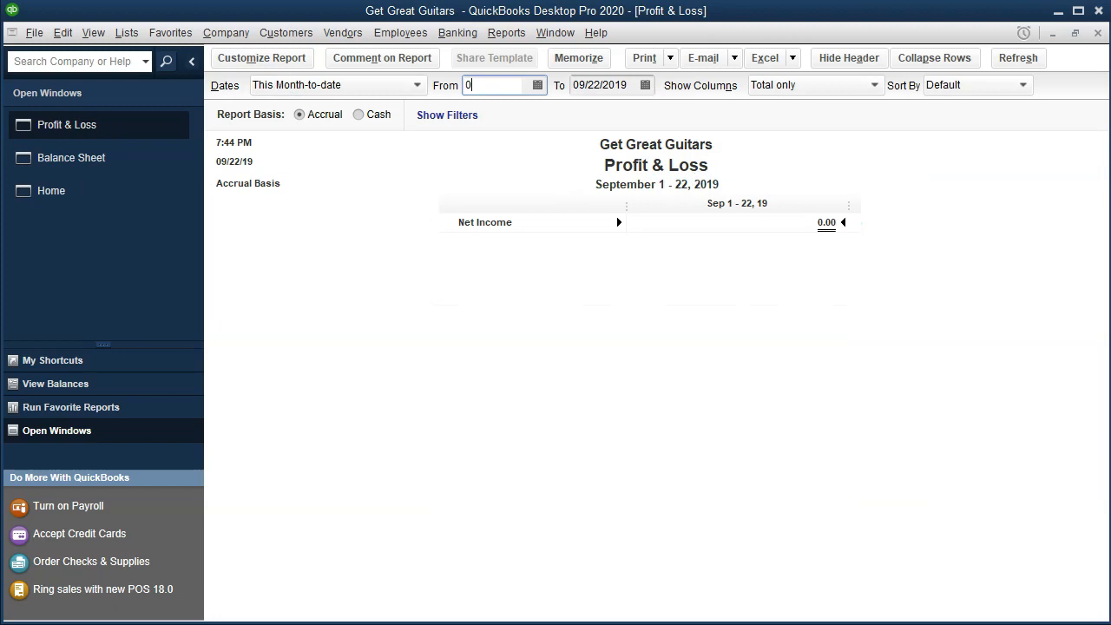
text(1/01/20)
key(Tab)
text(21)
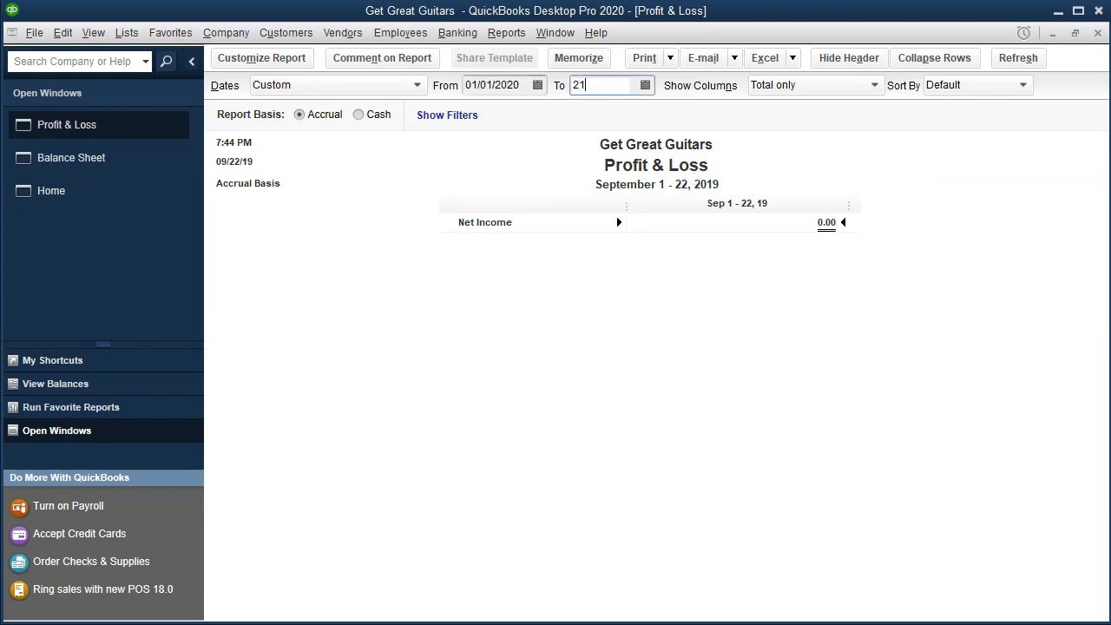
key(BackSpace)
key(BackSpace)
text(12/31/20)
key(Tab)
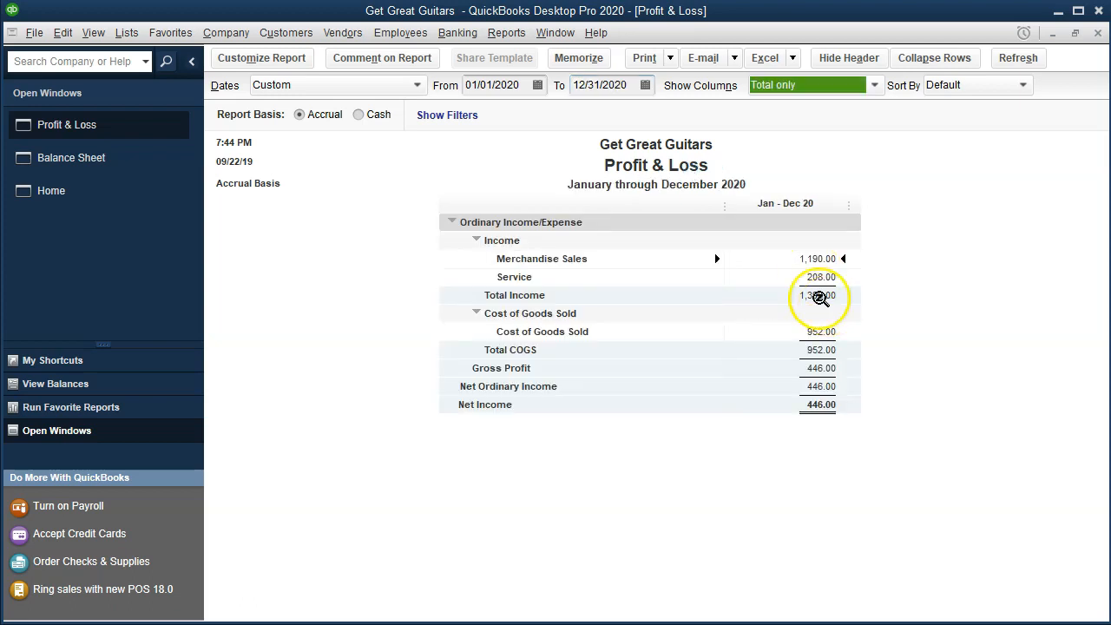
click(806, 262)
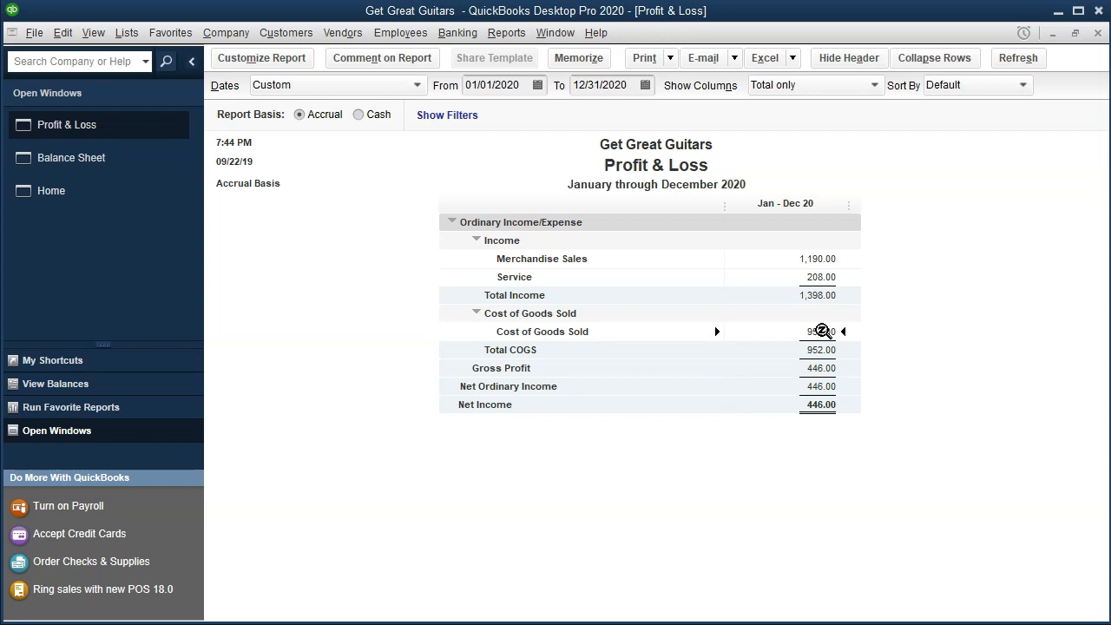
Run a Trial Balance report for the period 01/01/2020 to 12/31/2020
click(507, 33)
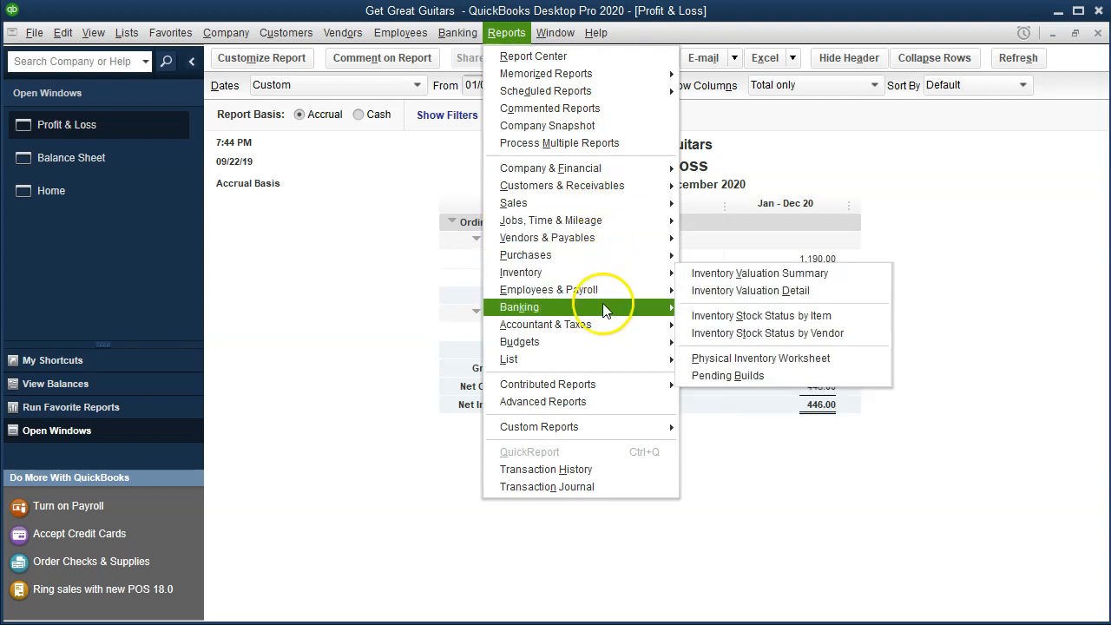
mouse_move(625, 330)
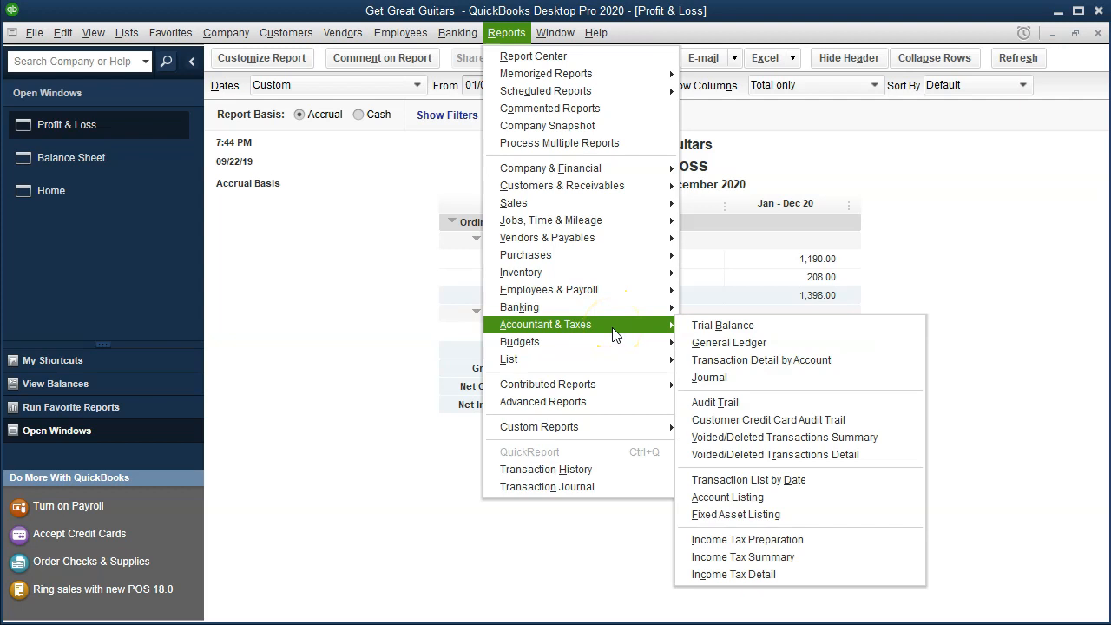
click(689, 326)
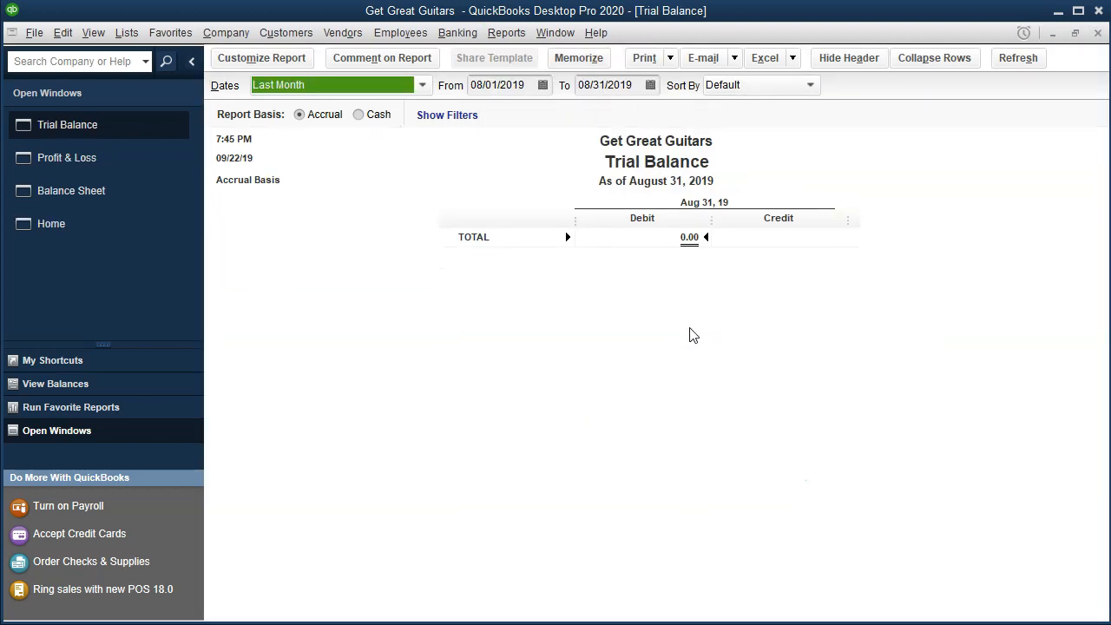
key(Tab)
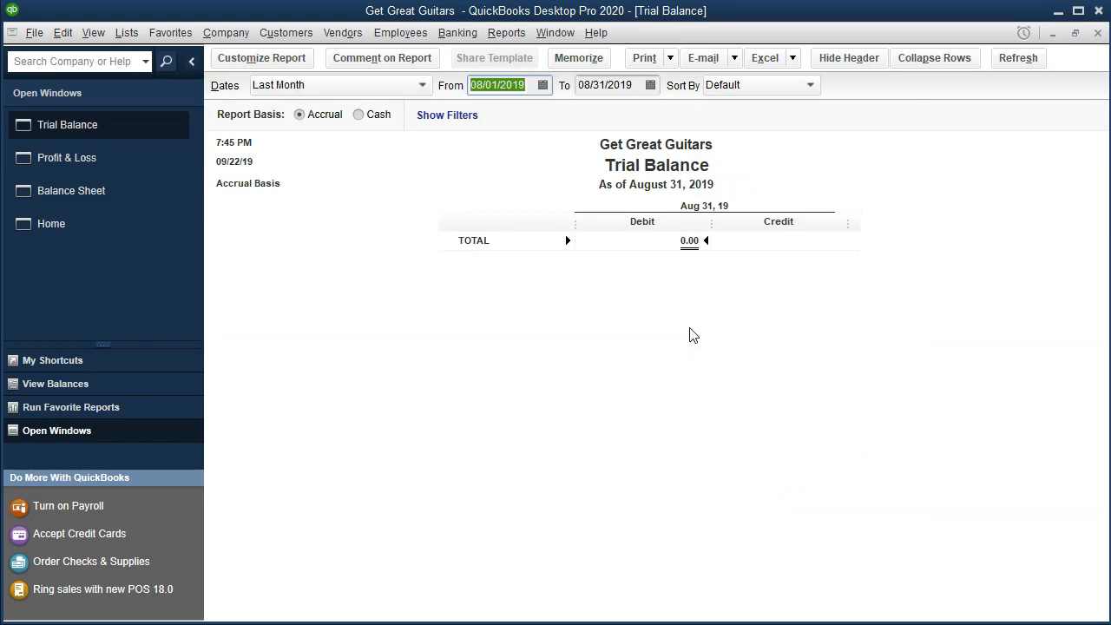
text(01)
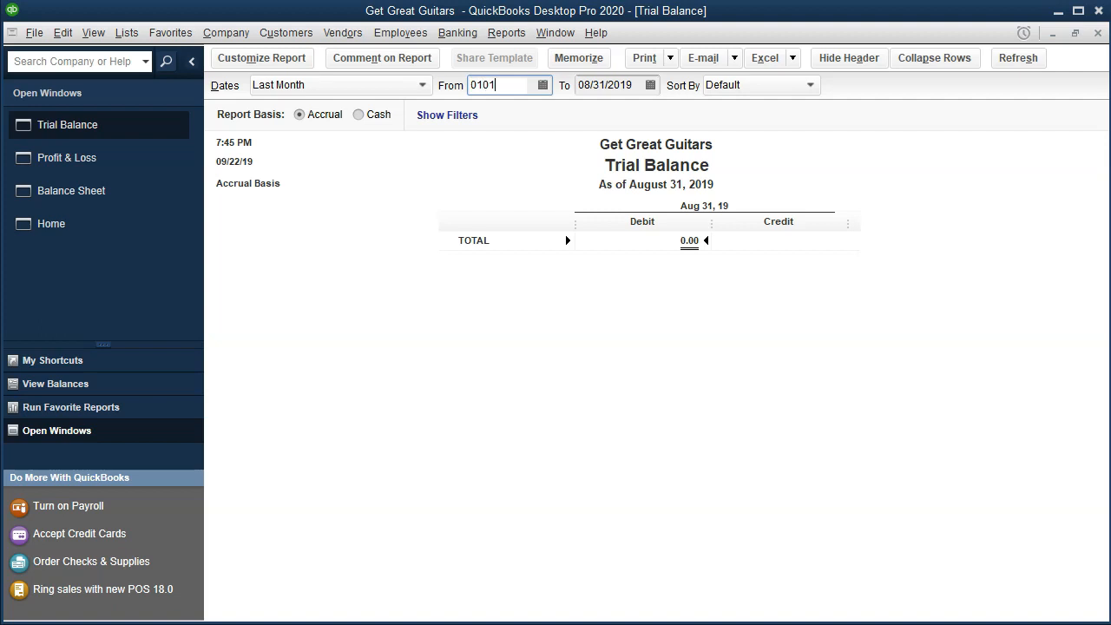
text(/01/20)
key(Tab)
text(123120)
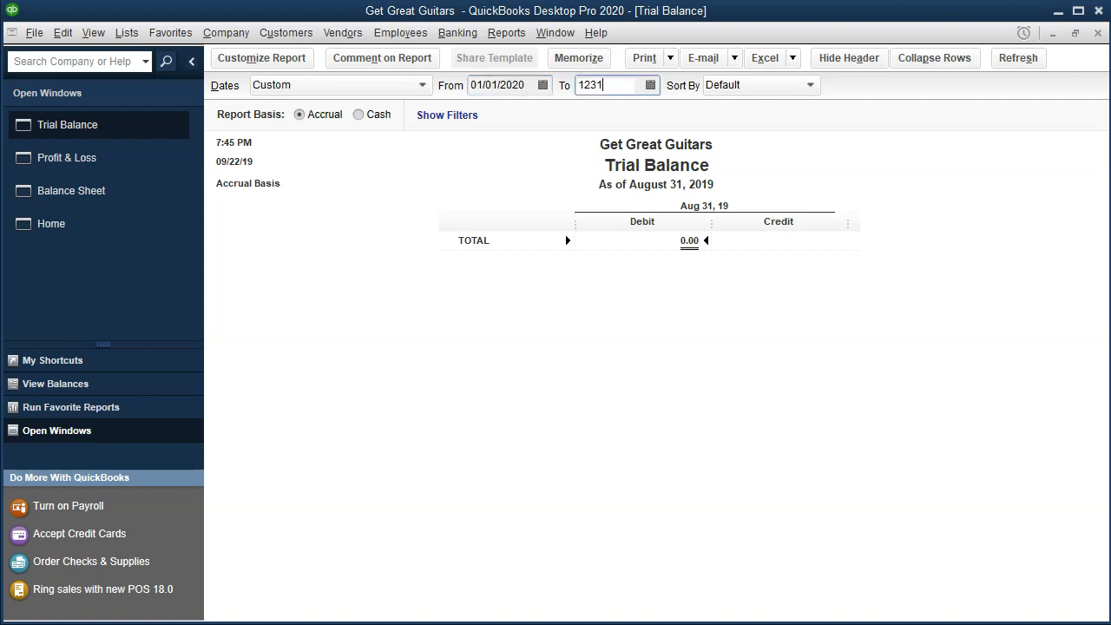
key(Tab)
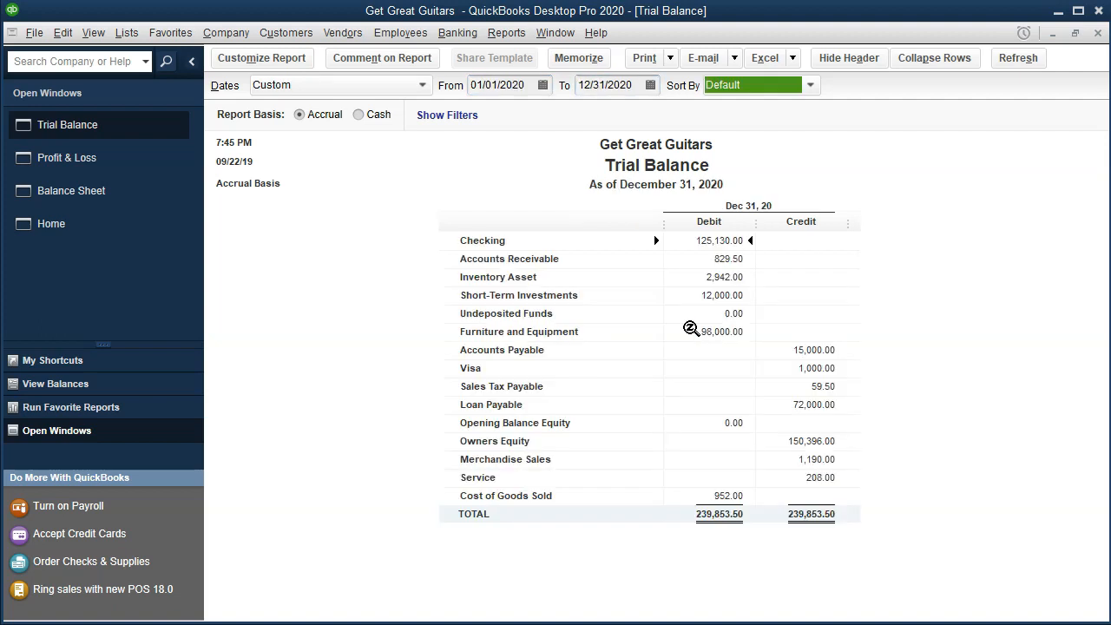
Start a new invoice from the home page for the customer Eric Music
click(46, 227)
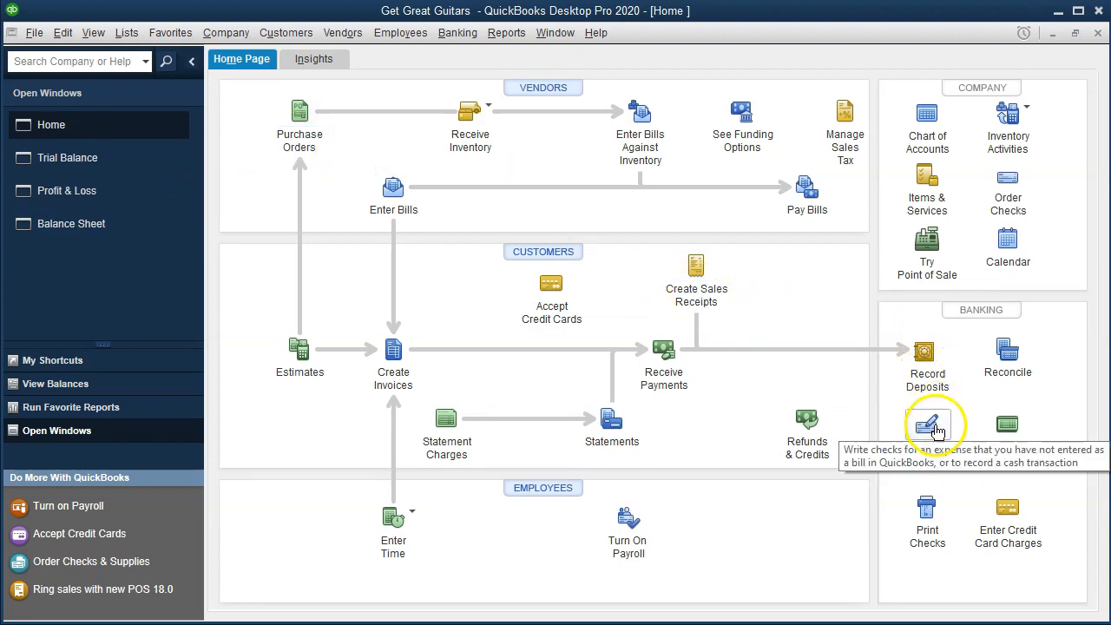
click(398, 351)
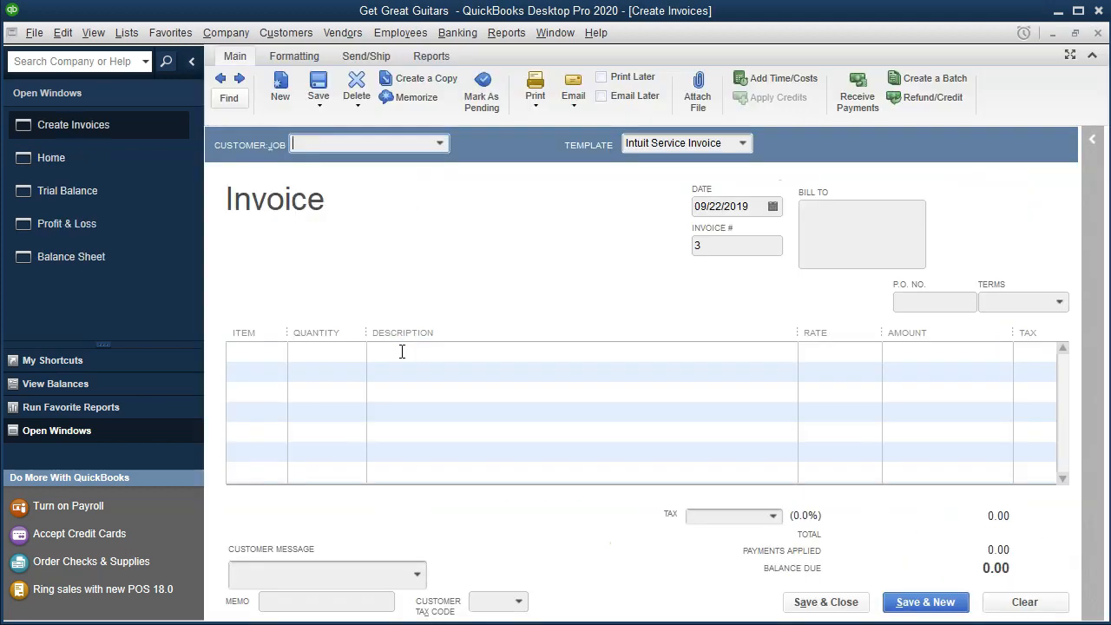
click(439, 143)
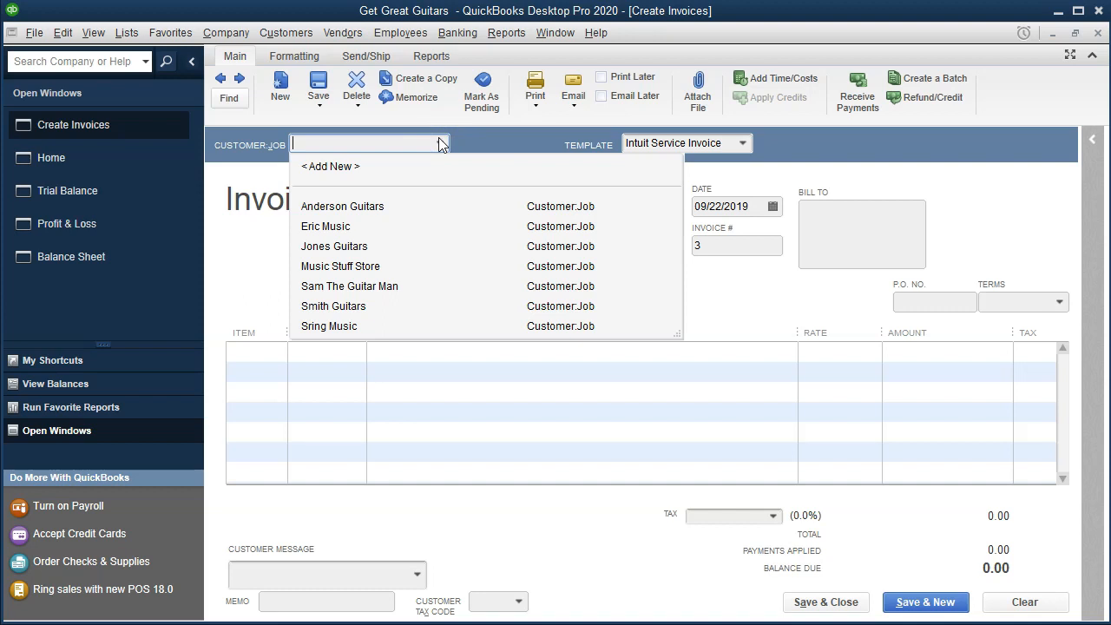
text(Eric Music)
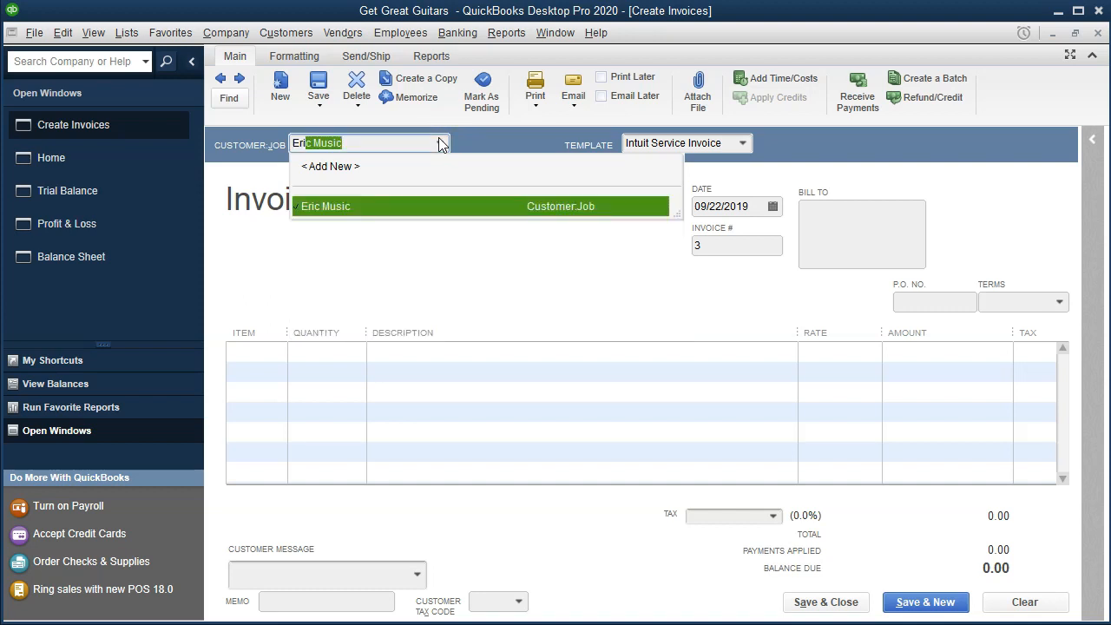
key(Tab)
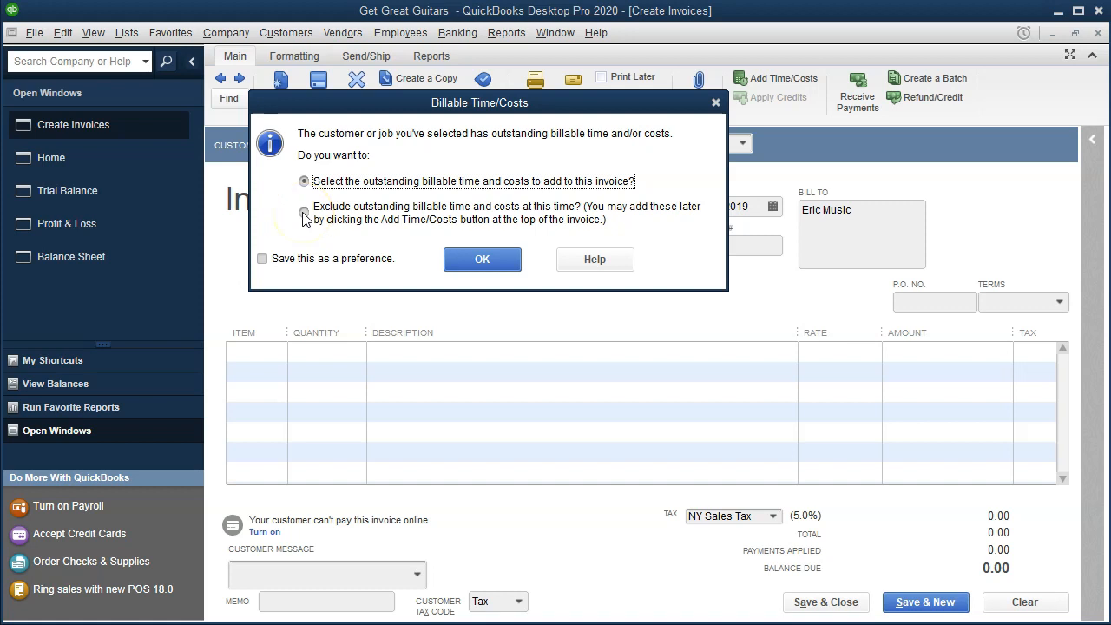
Review the customer's outstanding billable time and costs, and add the Epiphone Les Paul (ELP) item to the invoice
click(459, 266)
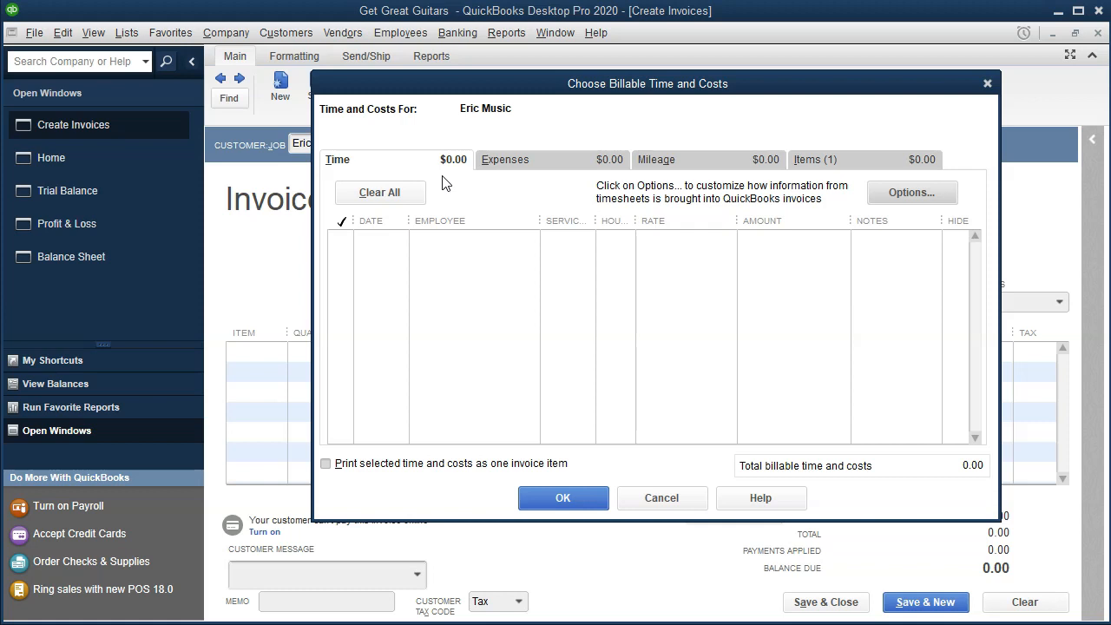
click(482, 164)
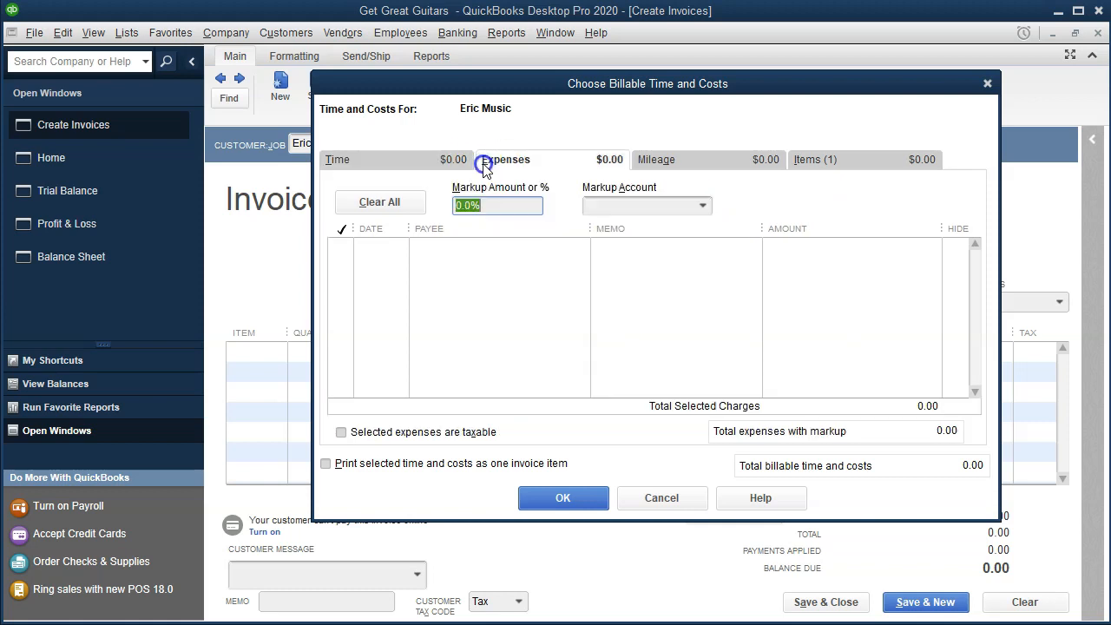
click(665, 160)
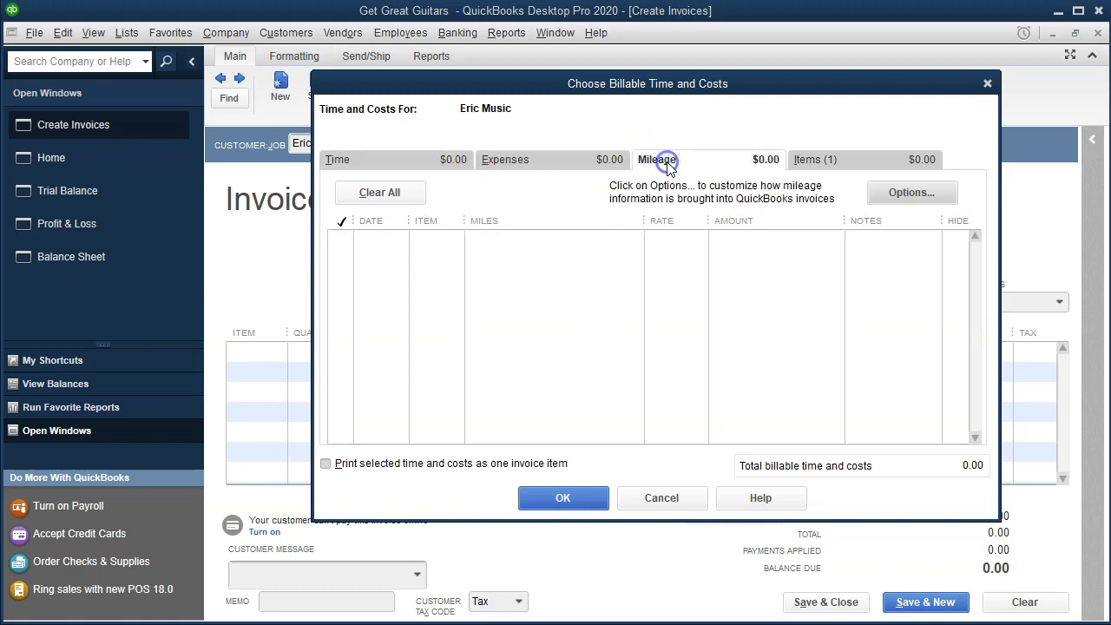
click(822, 164)
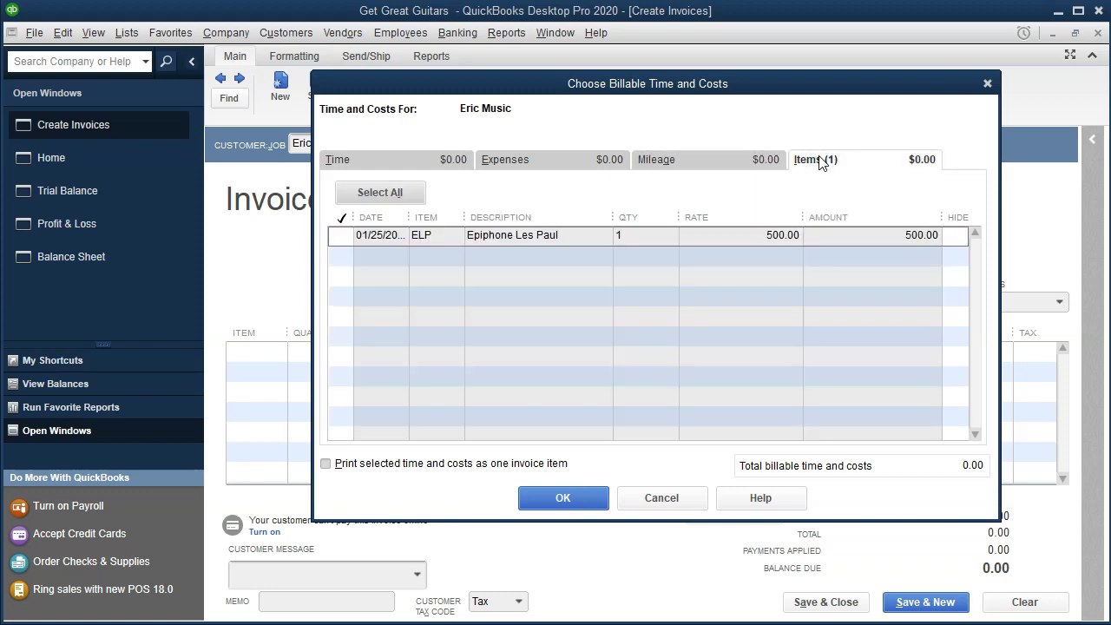
click(821, 164)
click(344, 235)
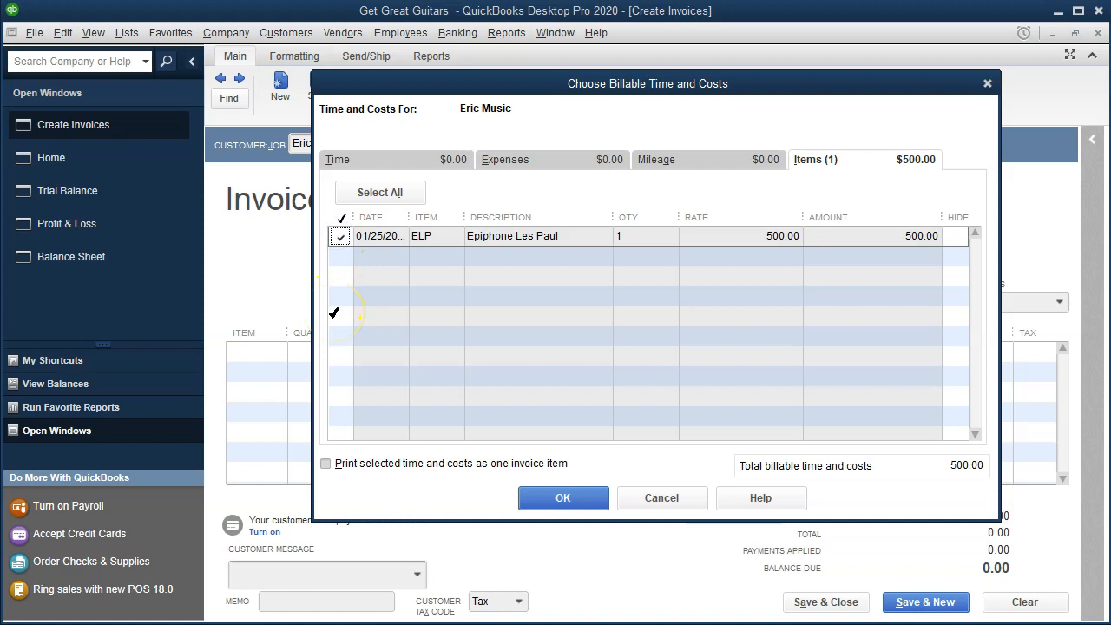
click(564, 498)
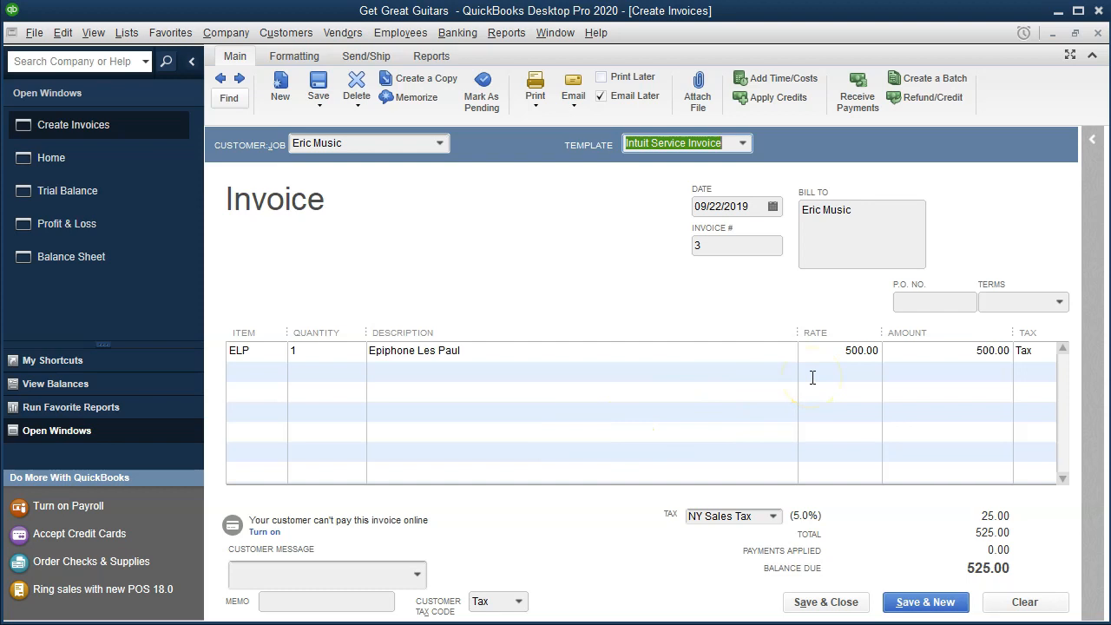
Check the cost, sales price and account settings of the ELP item in the Item List, then return to the invoice
click(127, 33)
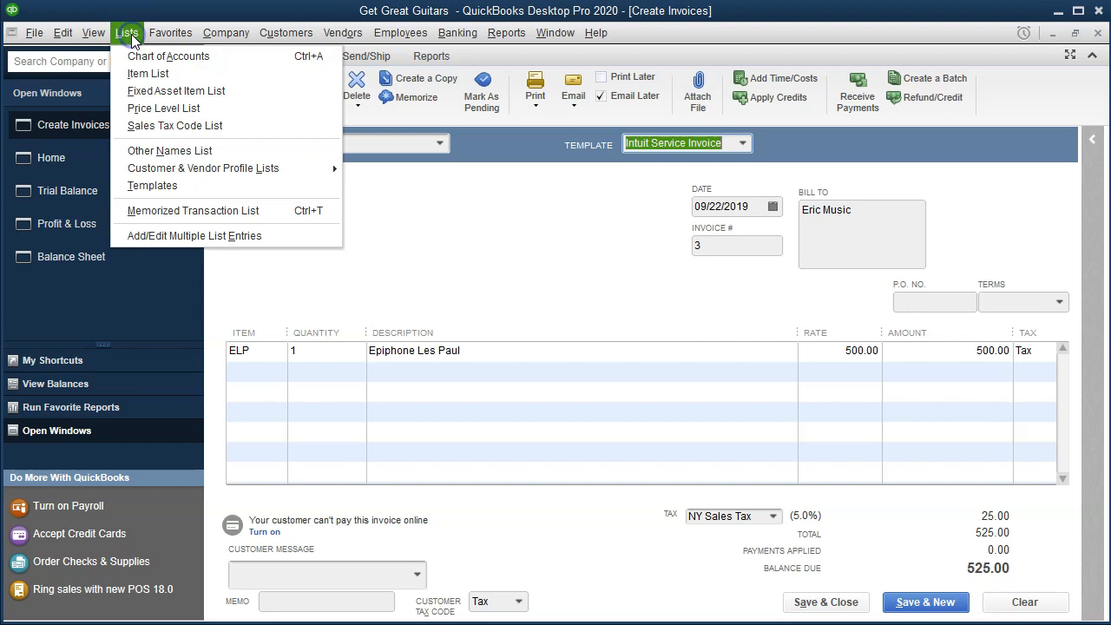
click(147, 74)
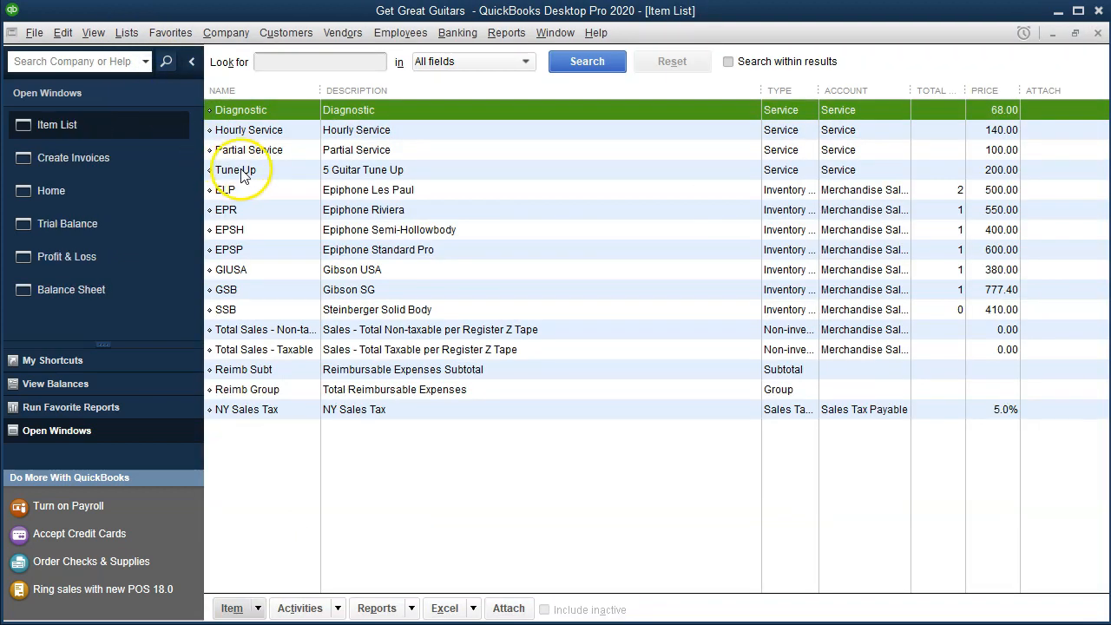
click(253, 187)
double_click(253, 190)
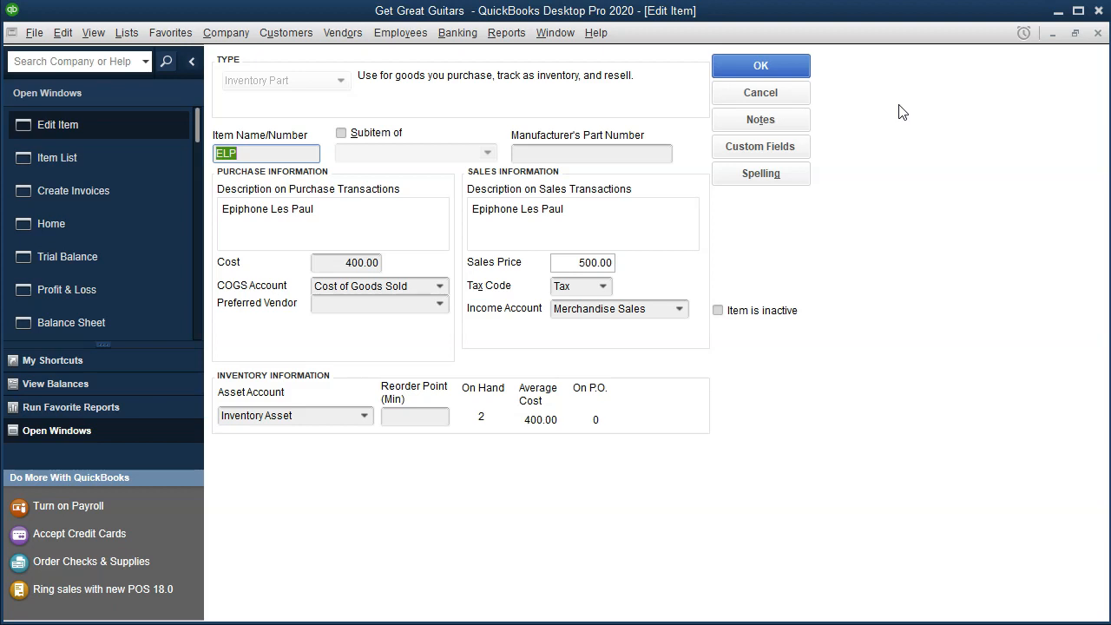
click(1098, 33)
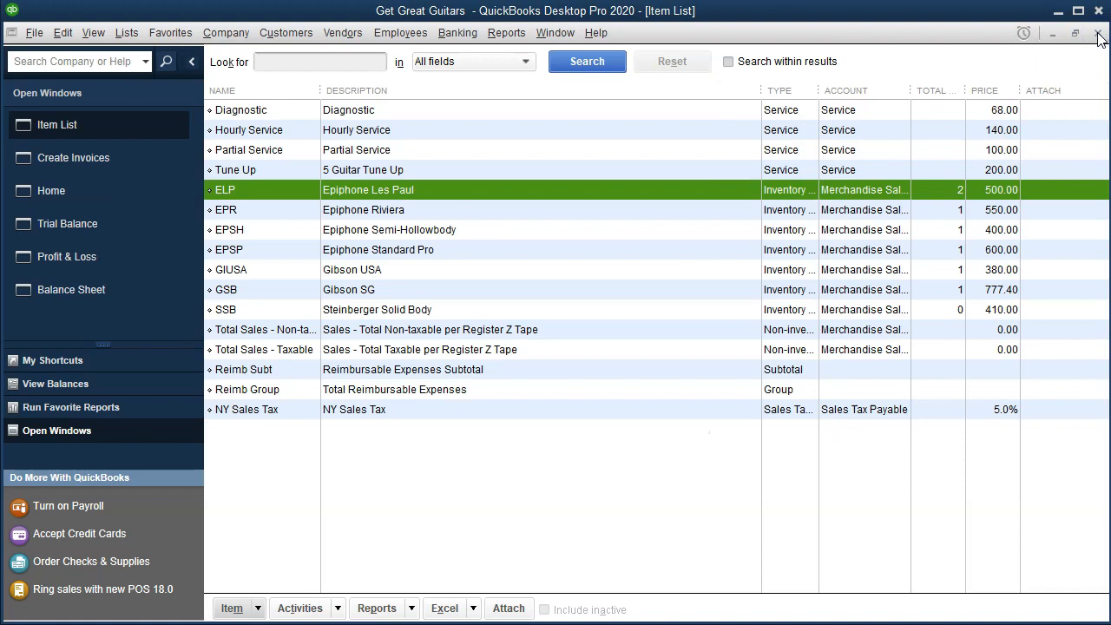
click(1098, 33)
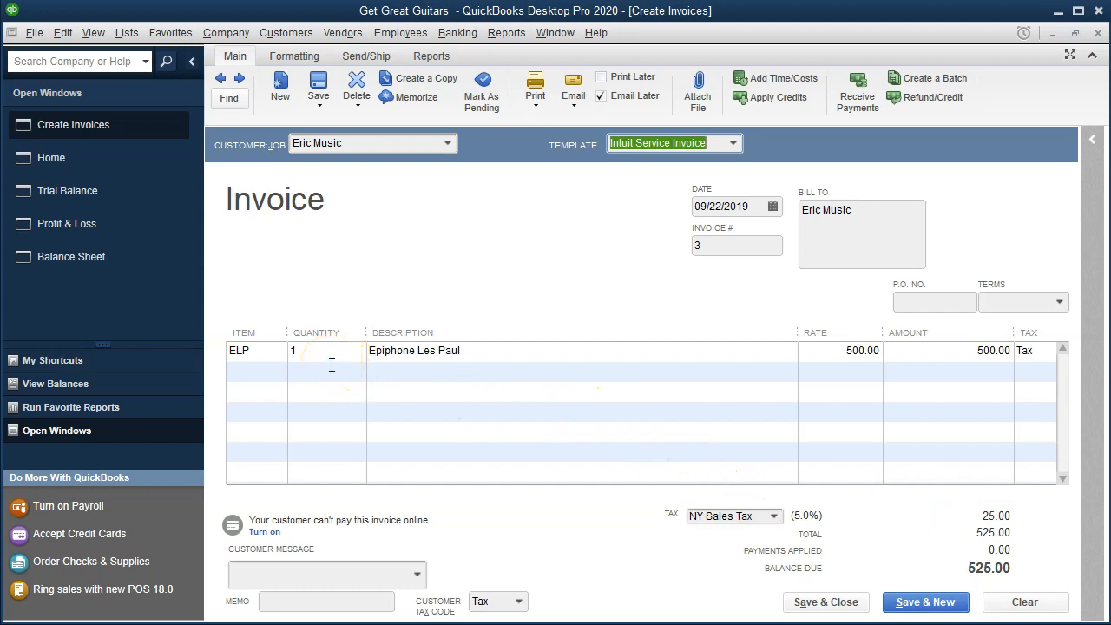
Turn off the Email Later option on the Eric Music invoice, then save and close it
click(814, 608)
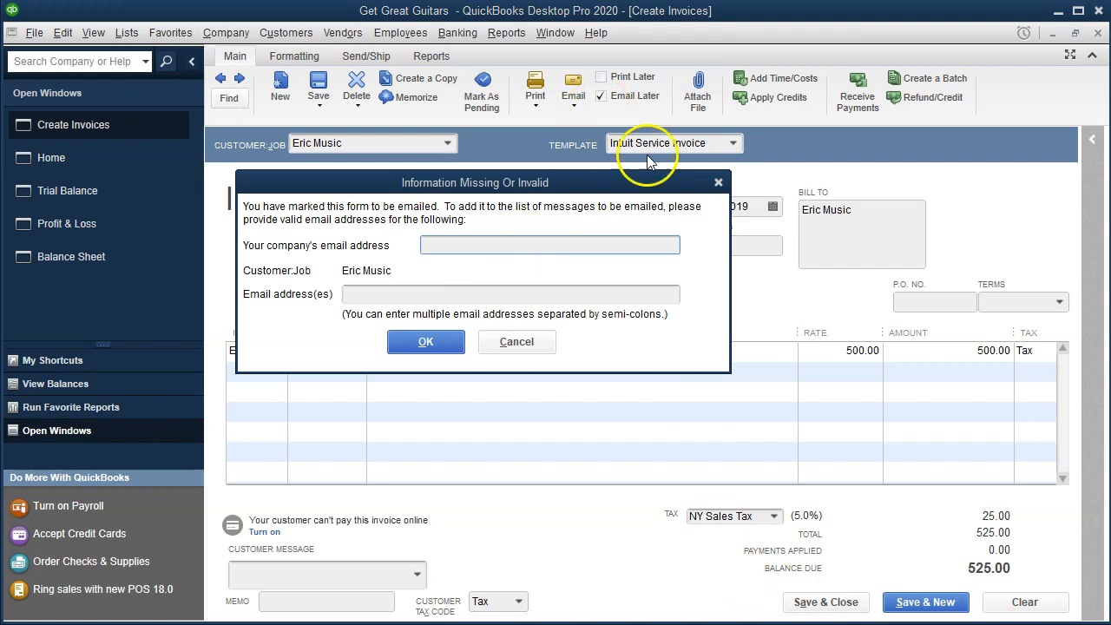
click(719, 182)
click(600, 96)
click(852, 604)
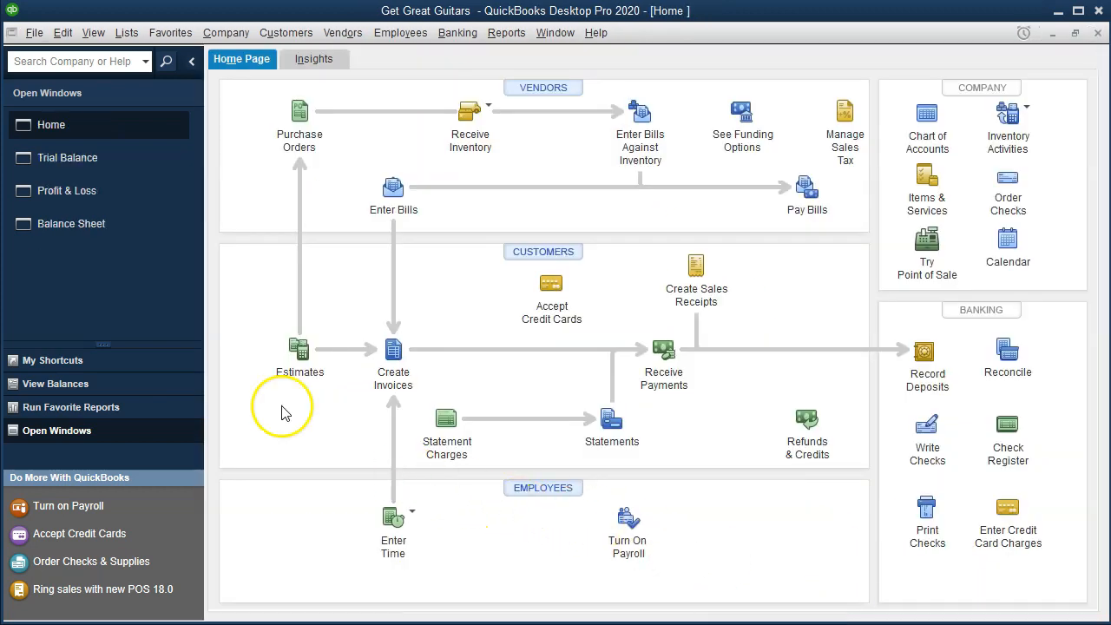
Drill into Accounts Receivable on the Balance Sheet and set the transaction report's start date to 01/01/2019 to find the Eric Music invoice
click(87, 227)
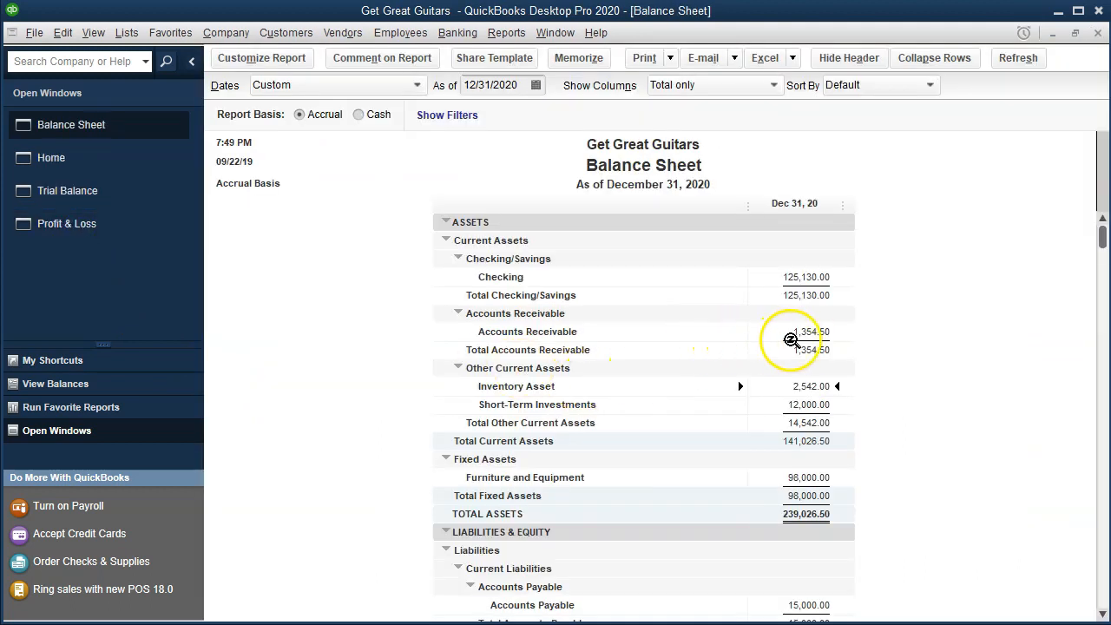
double_click(811, 334)
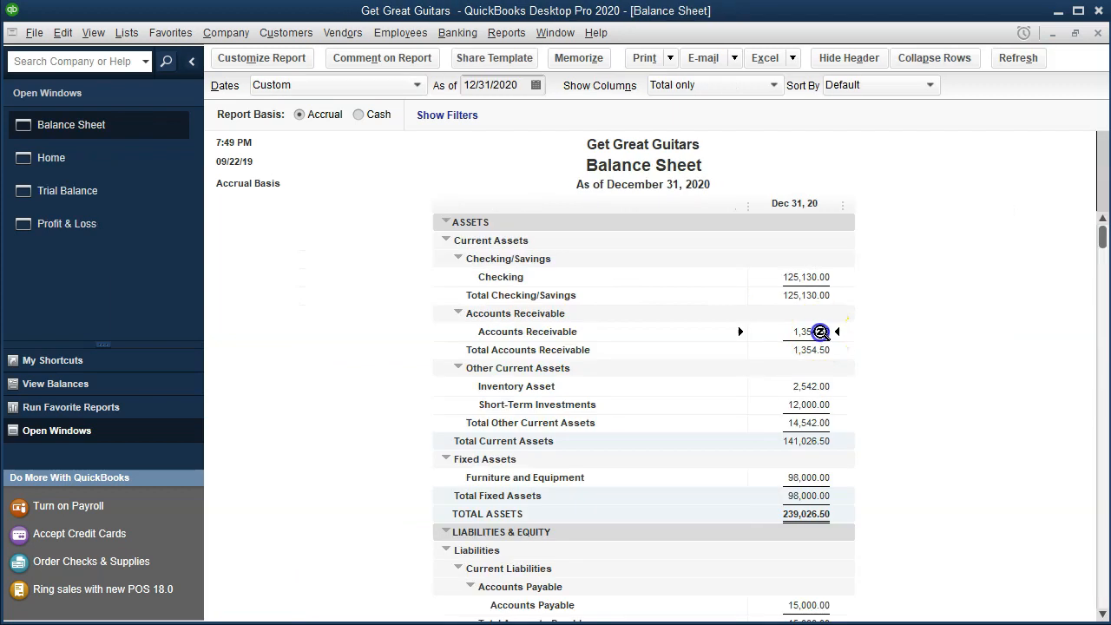
double_click(819, 331)
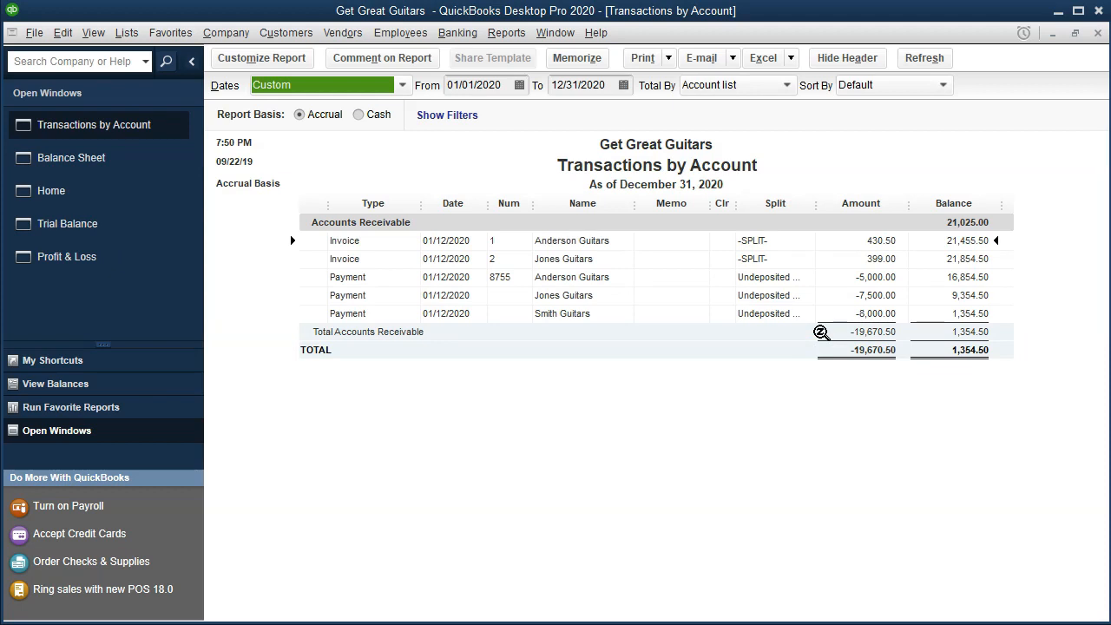
key(Tab)
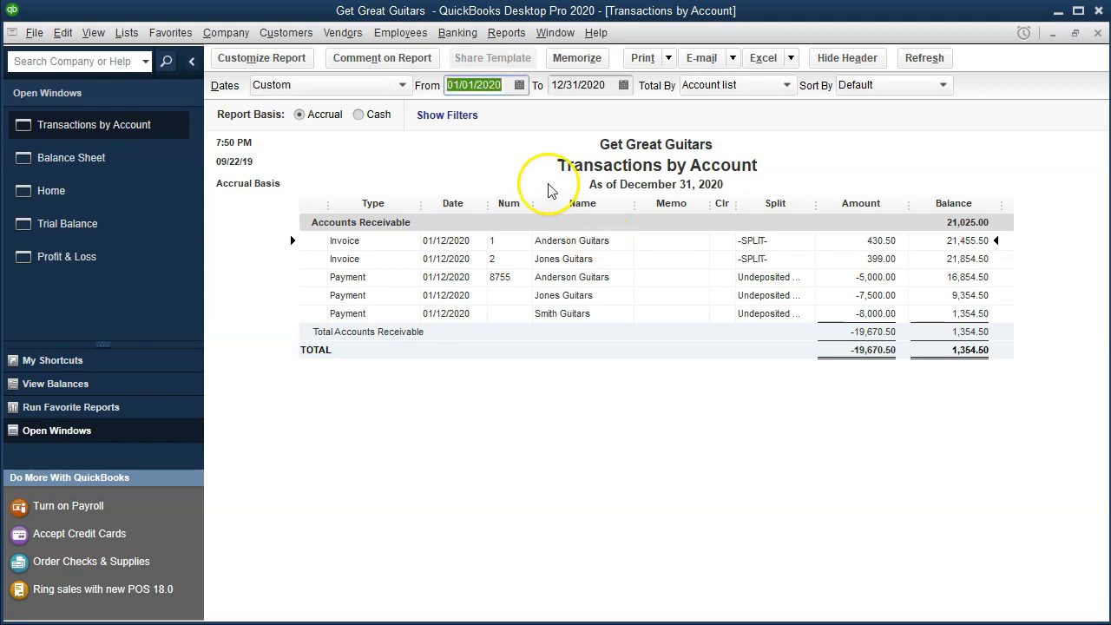
click(510, 85)
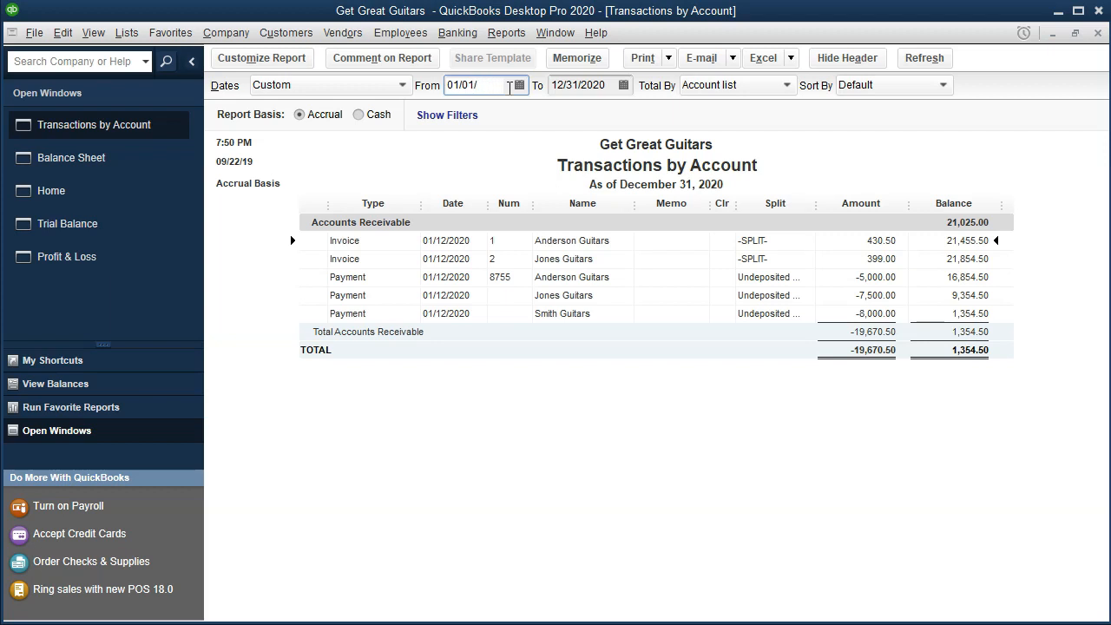
text(2019)
click(576, 164)
click(690, 489)
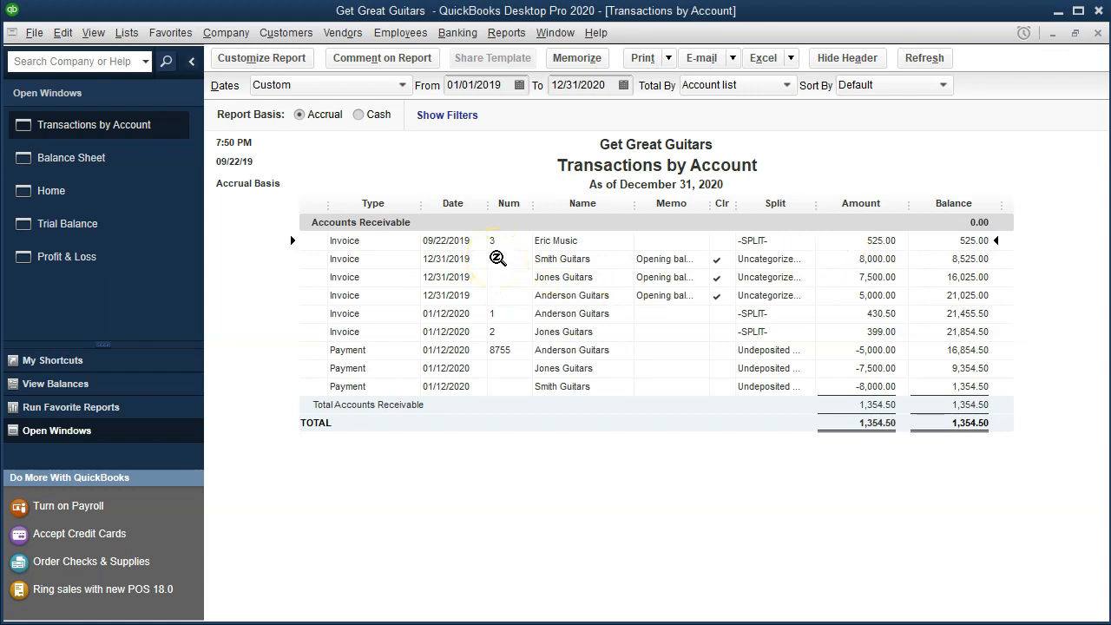
Open the Eric Music invoice from the report, set its date to 01/25/2020, and save and record the change
double_click(857, 241)
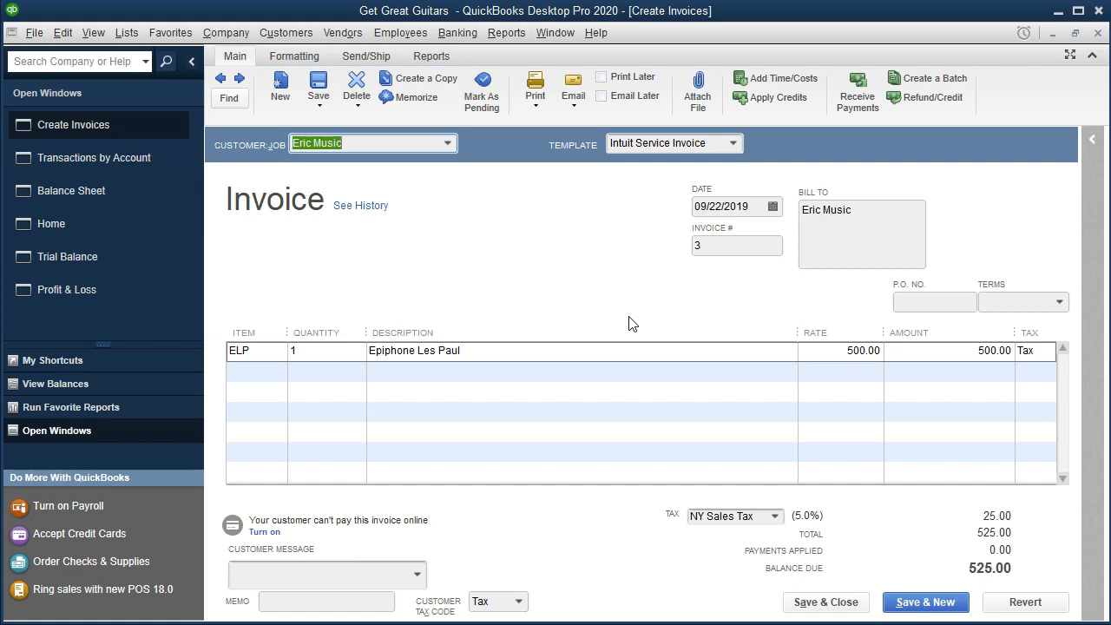
key(Tab)
key(Tab)
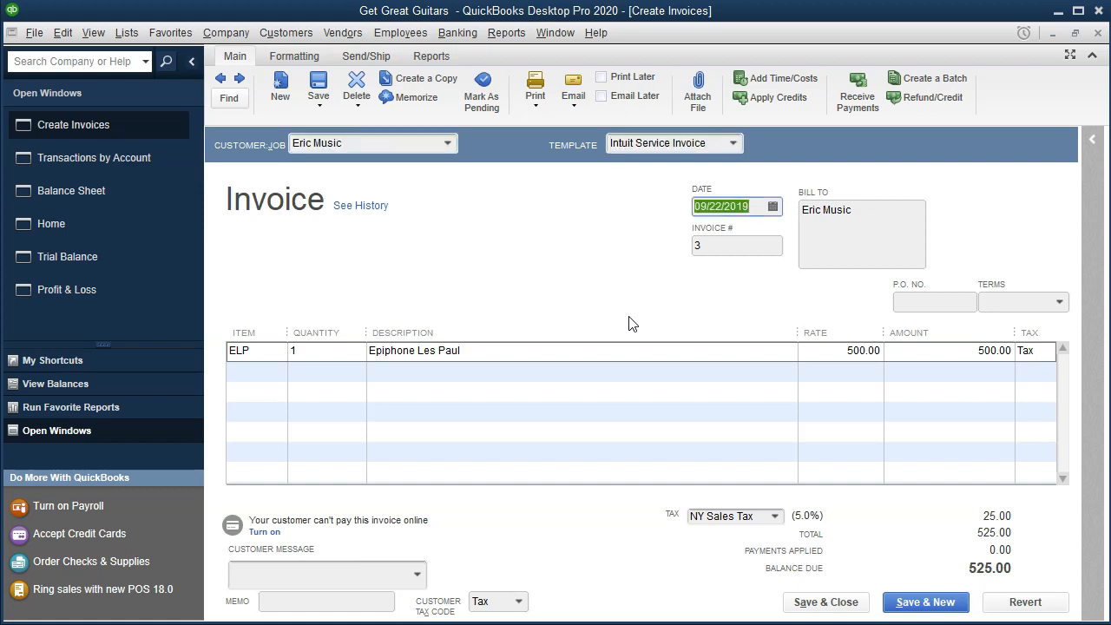
text(01/25/2020)
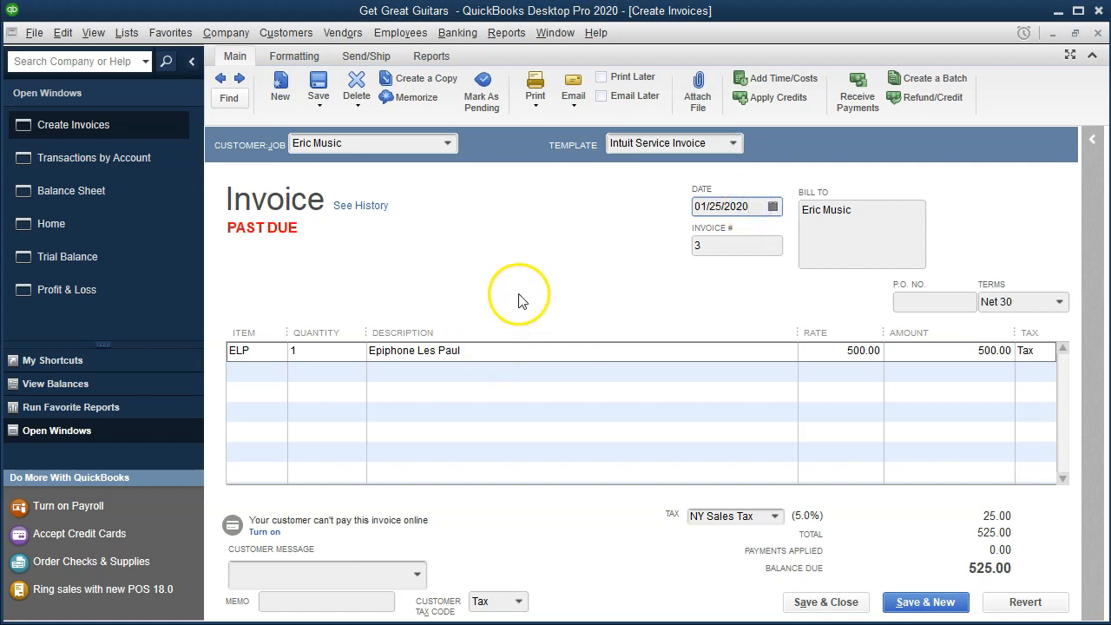
key(Tab)
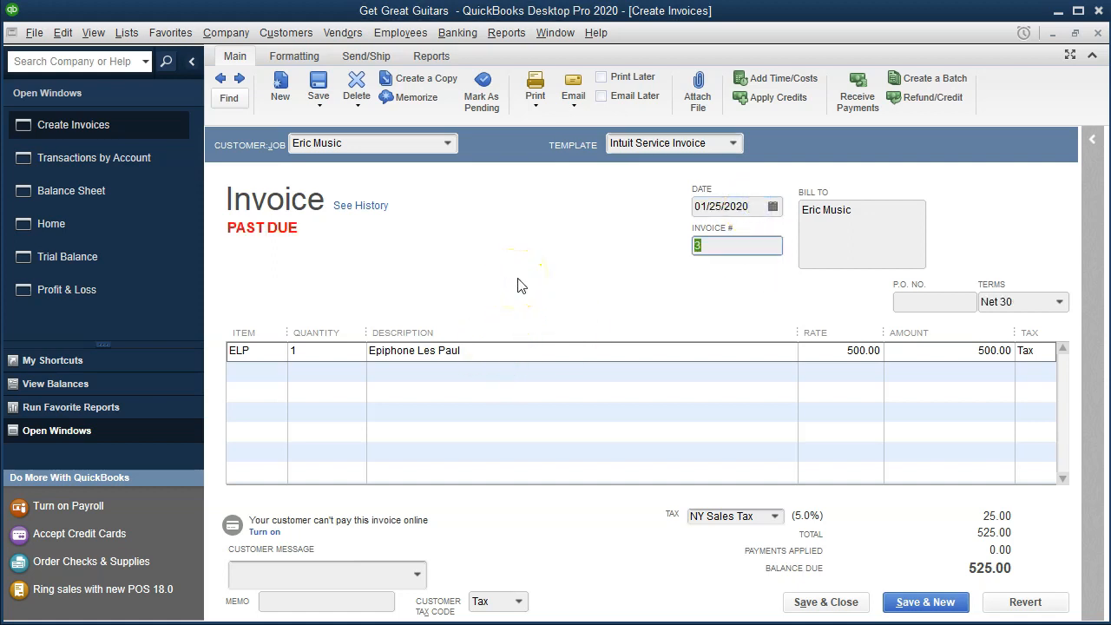
key(Tab)
key(Tab)
key(Tab)
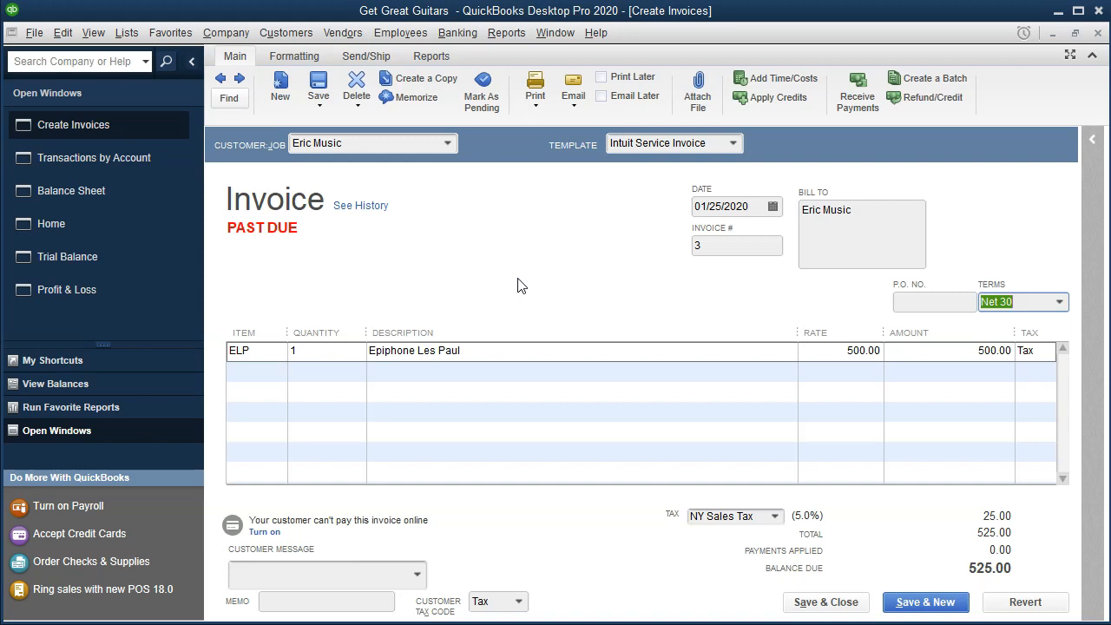
click(838, 600)
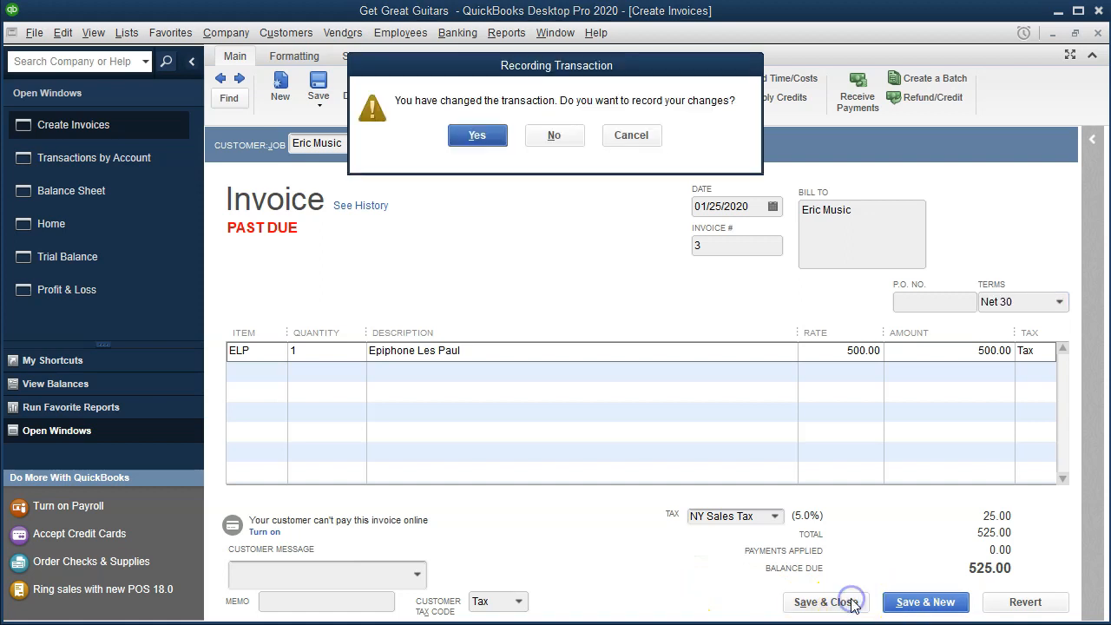
click(479, 140)
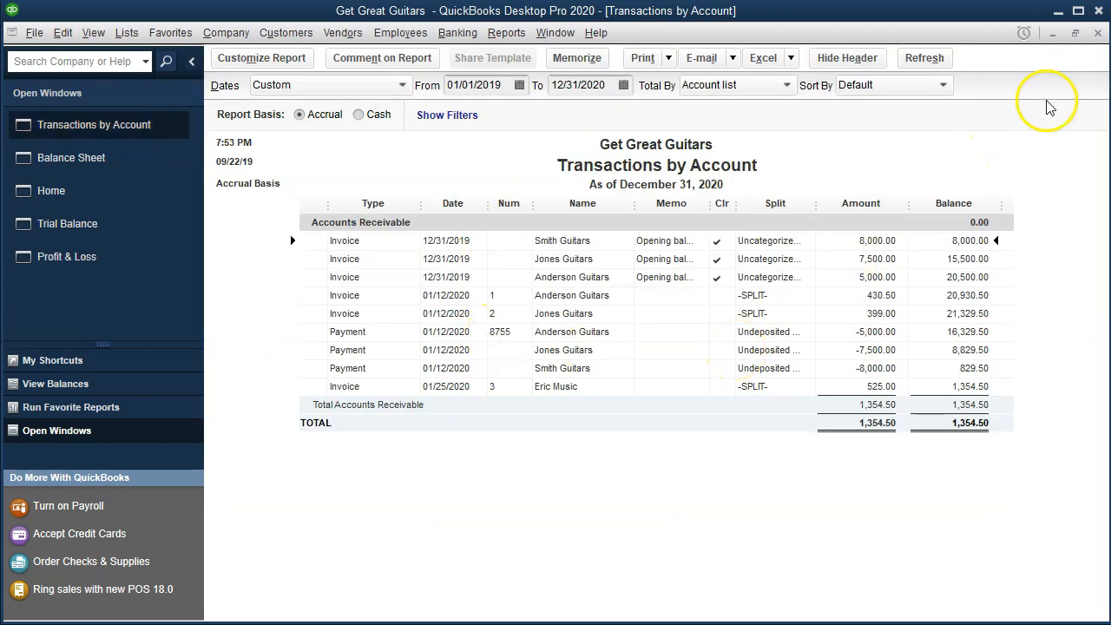
Reopen the 2020 Accounts Receivable detail from the Balance Sheet and check the redated Eric Music invoice
click(1098, 35)
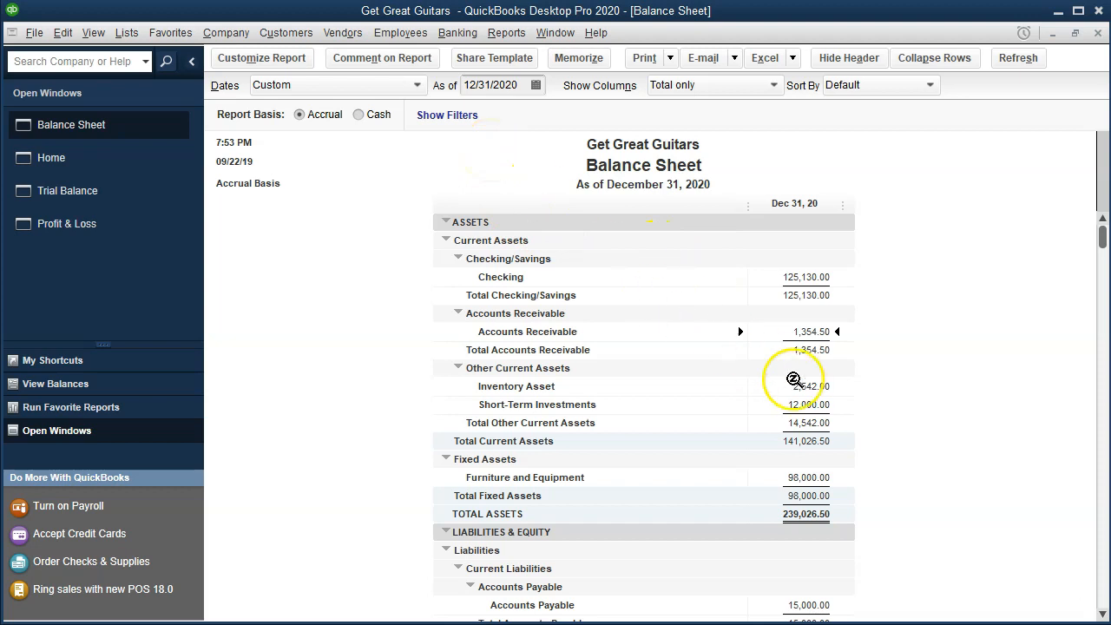
double_click(806, 332)
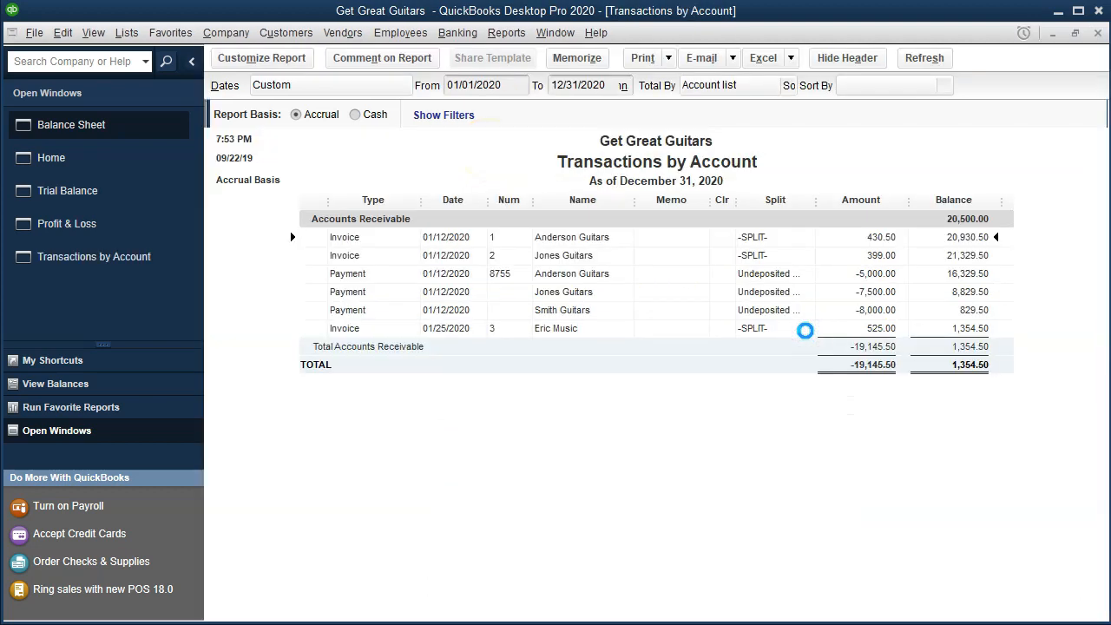
click(834, 332)
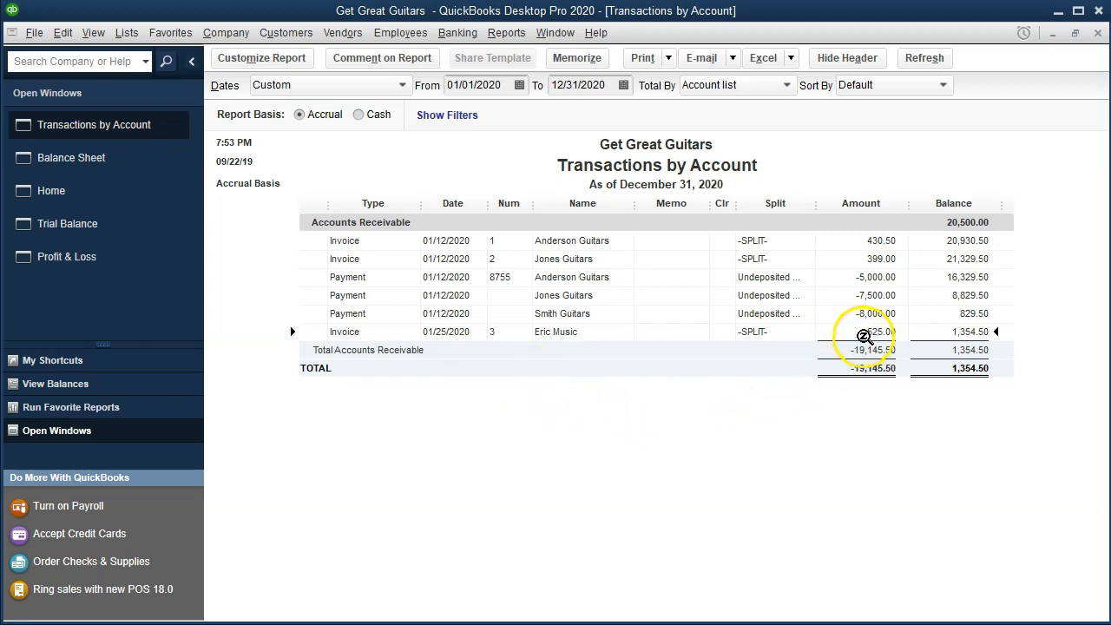
double_click(864, 331)
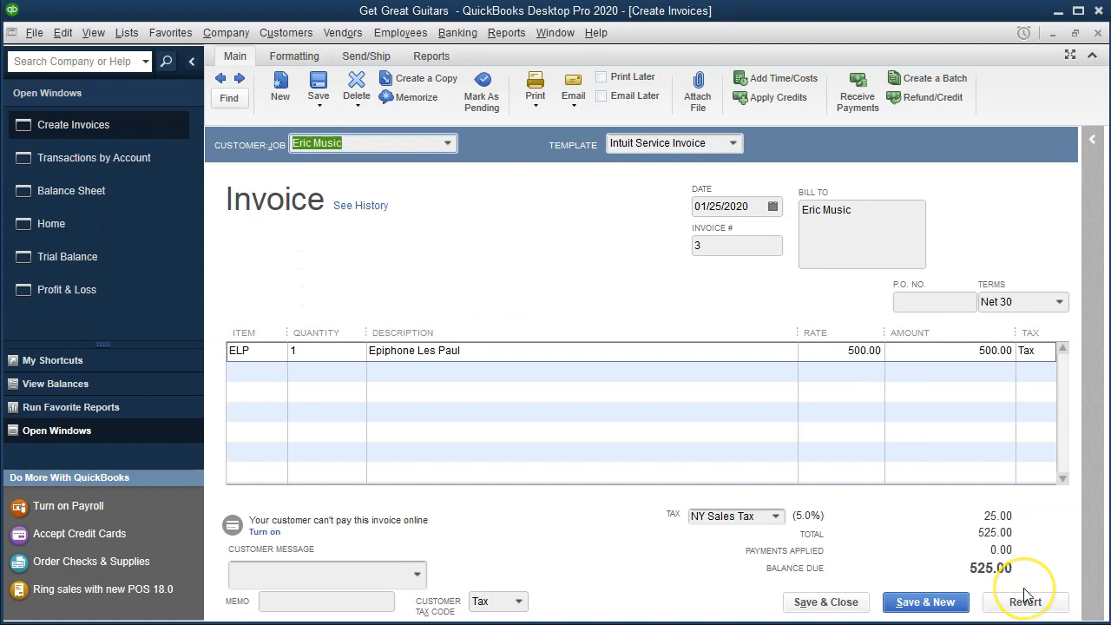
click(1097, 33)
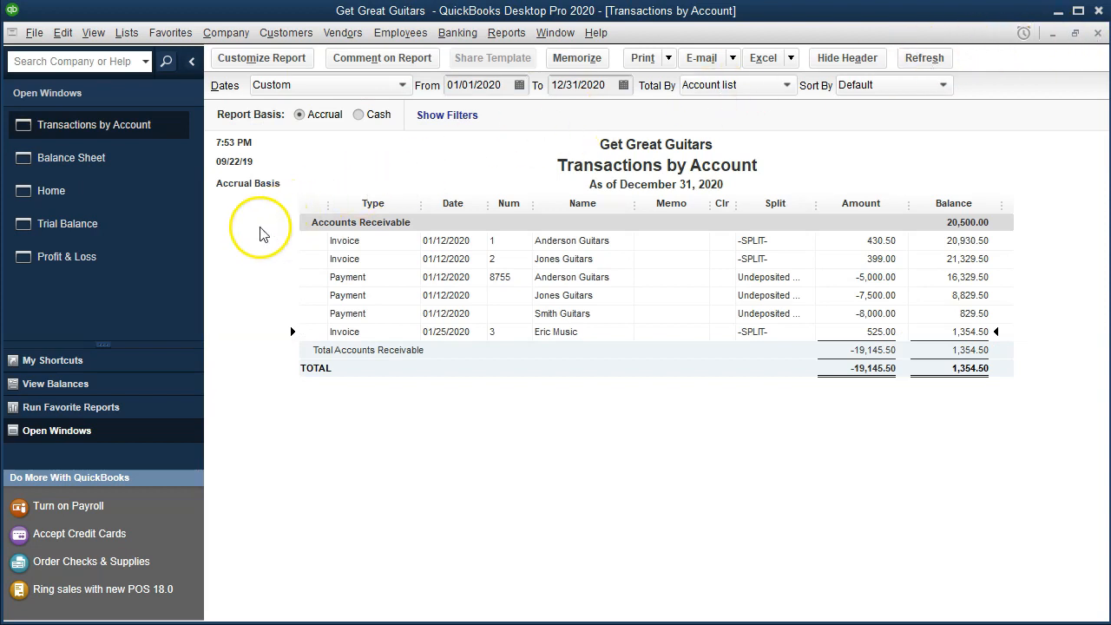
Drill into Merchandise Sales on the Profit & Loss report and inspect the source invoice for Eric Music
click(132, 259)
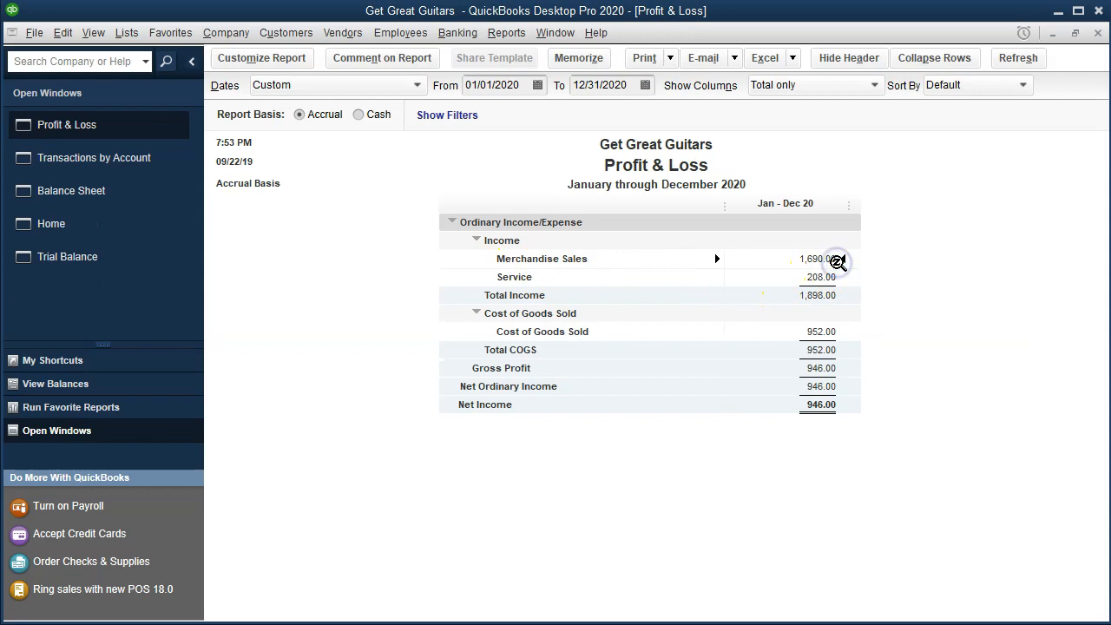
double_click(823, 257)
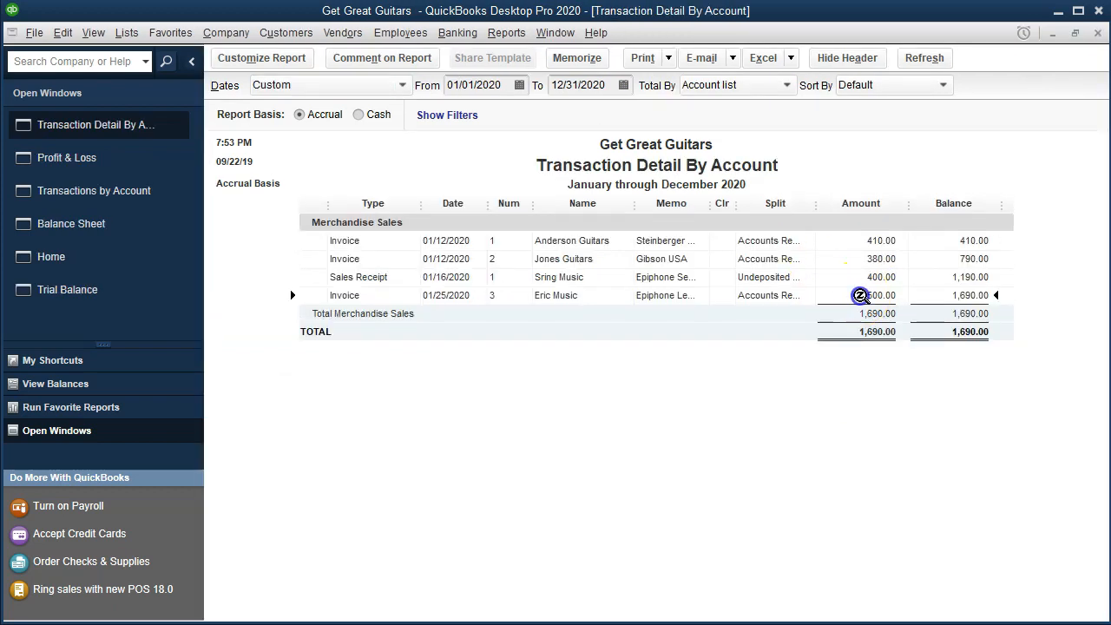
double_click(862, 300)
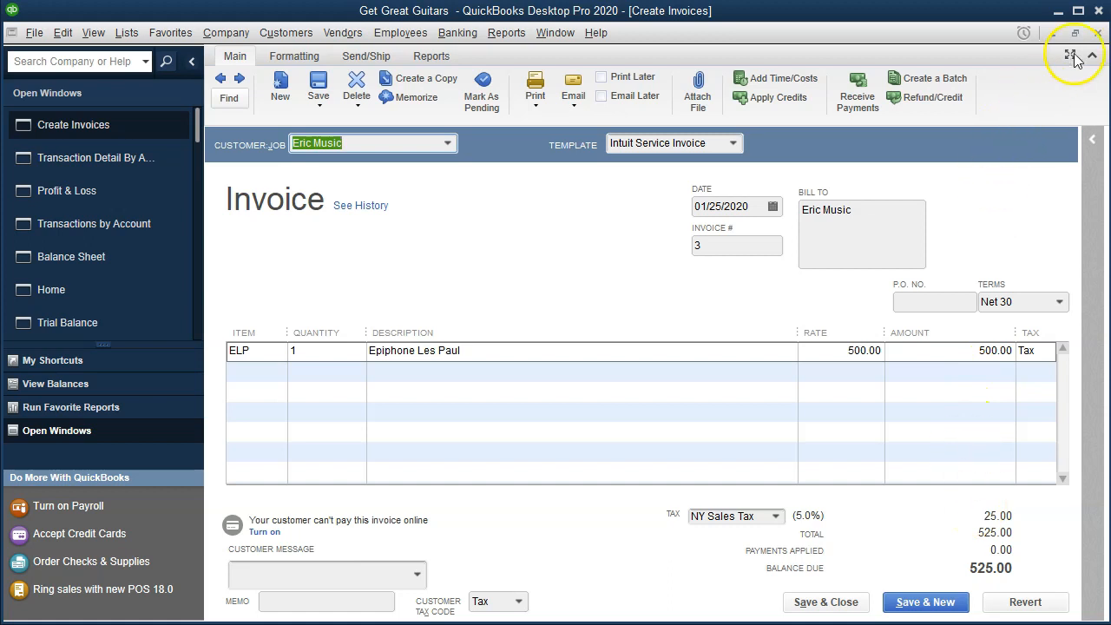
click(1099, 33)
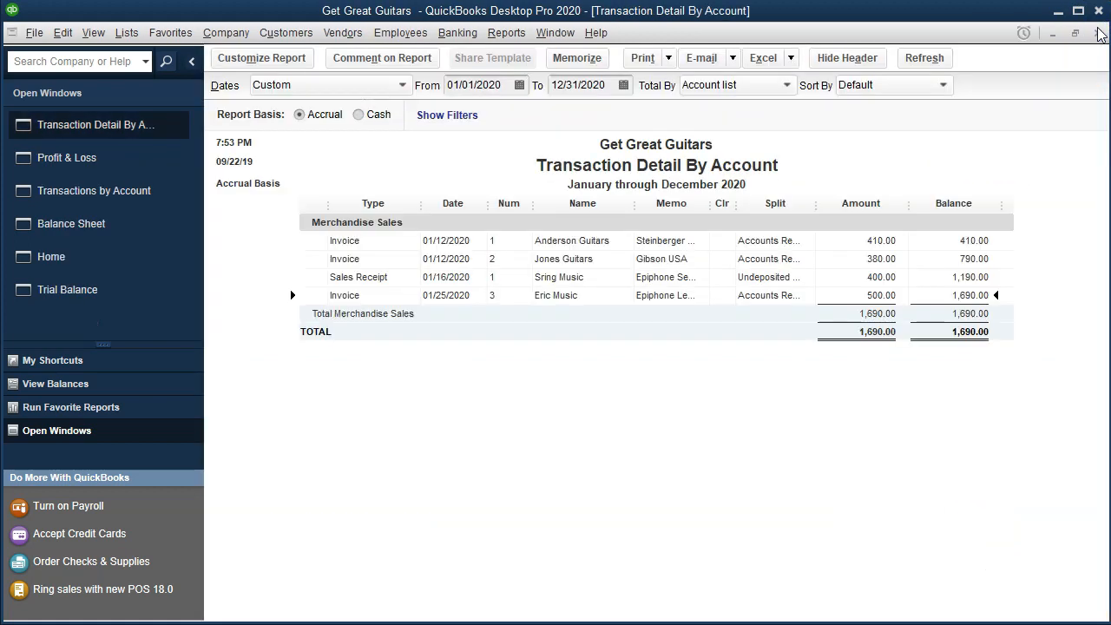
Drill into Sales Tax Payable on the Balance Sheet and check the tax line from the 01/25/2020 invoice
click(1099, 33)
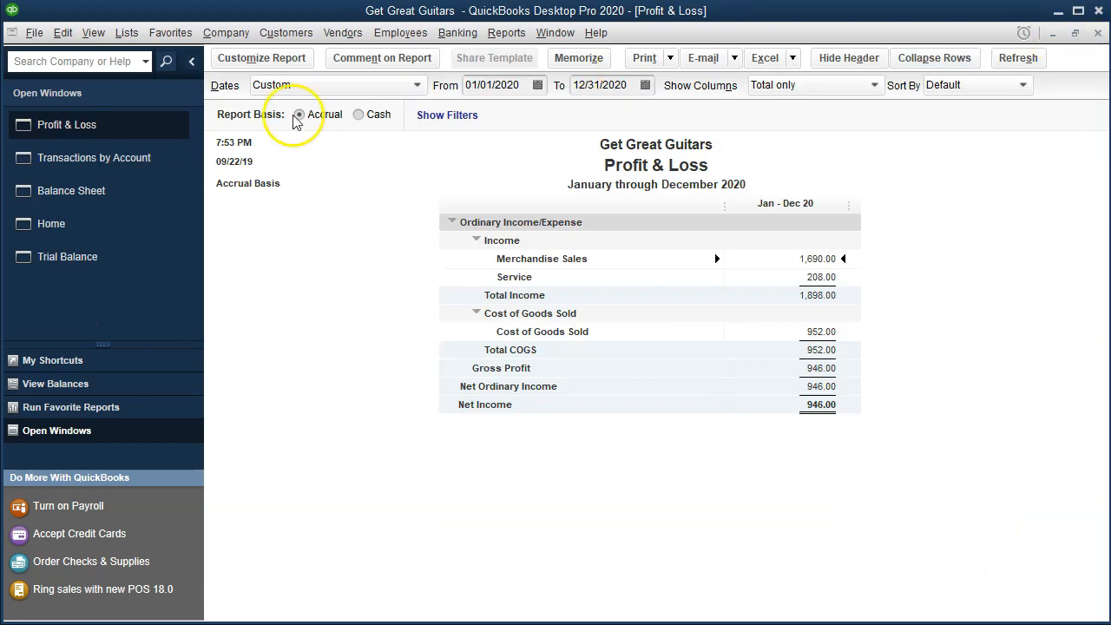
click(91, 190)
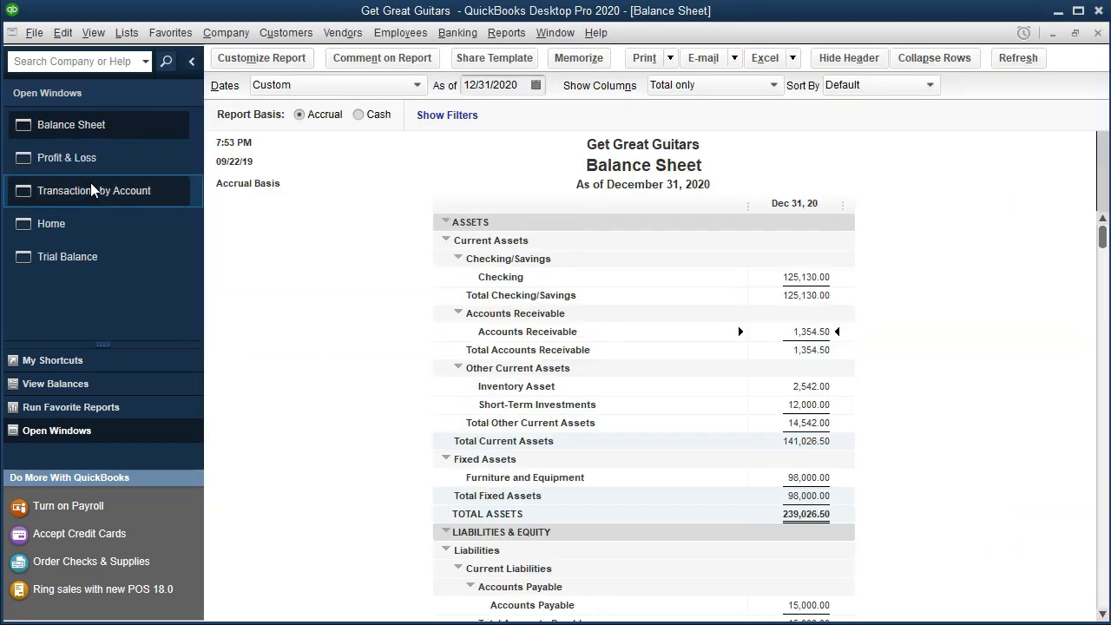
scroll(330, 349, down, 3)
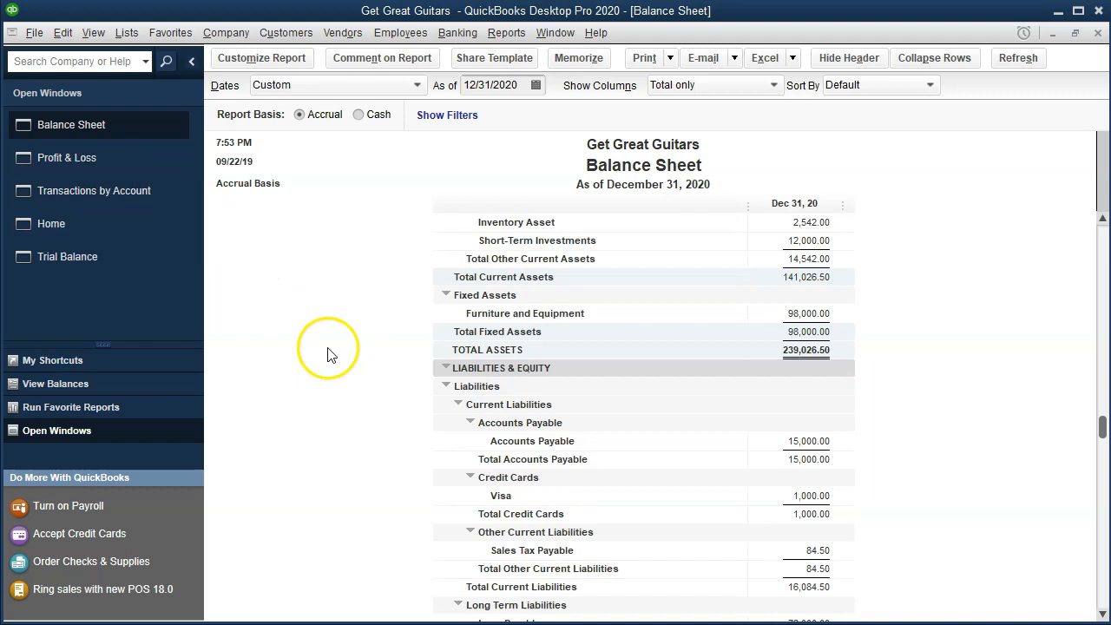
scroll(330, 375, down, 1)
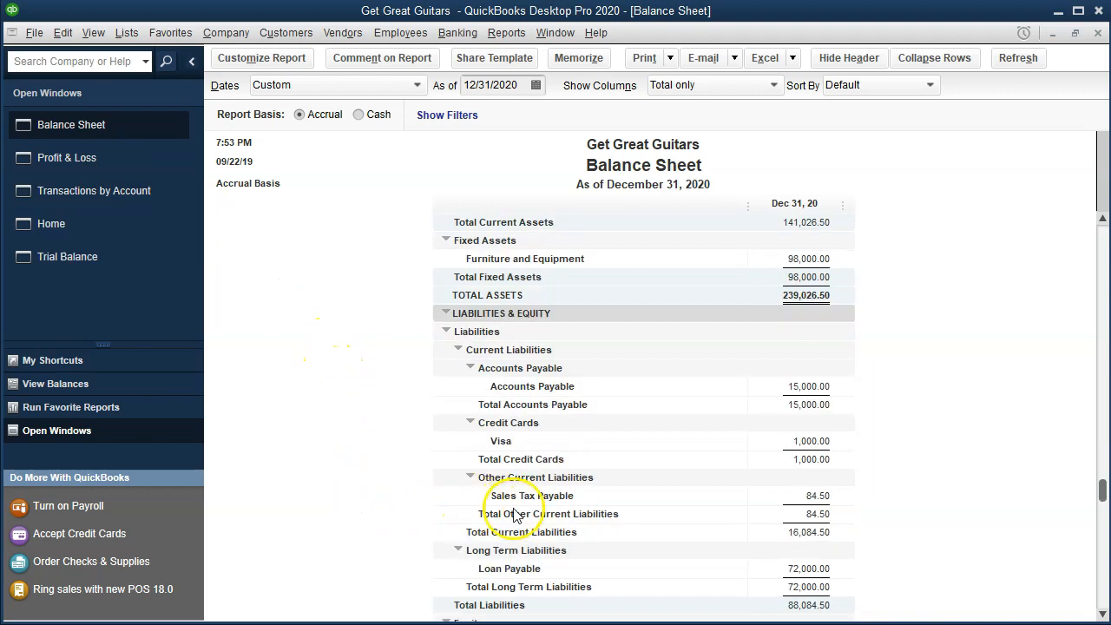
double_click(797, 501)
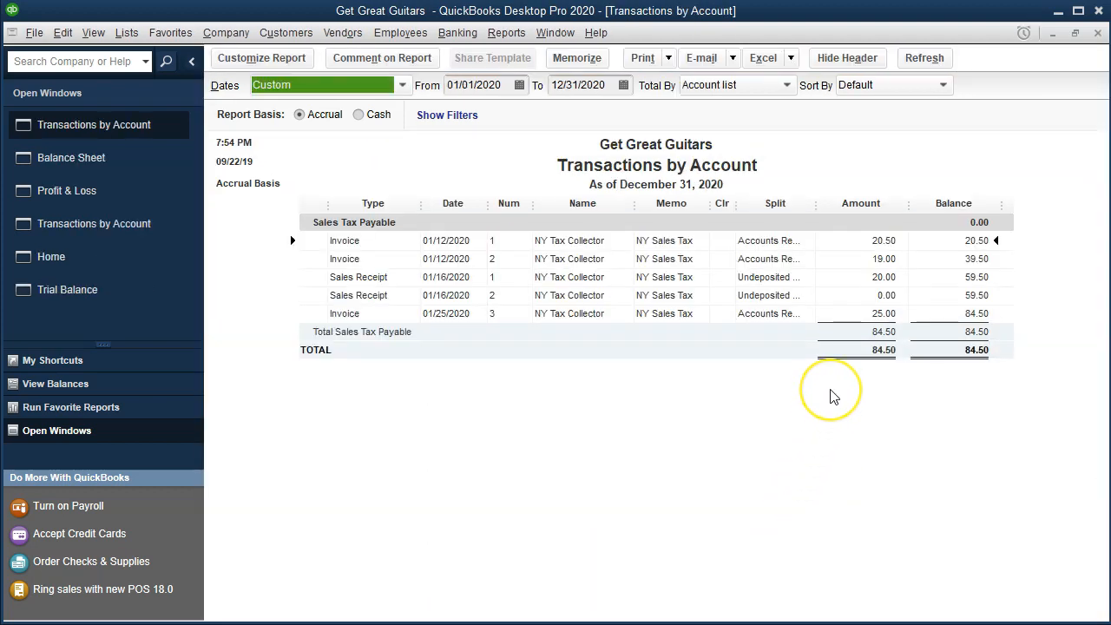
click(869, 314)
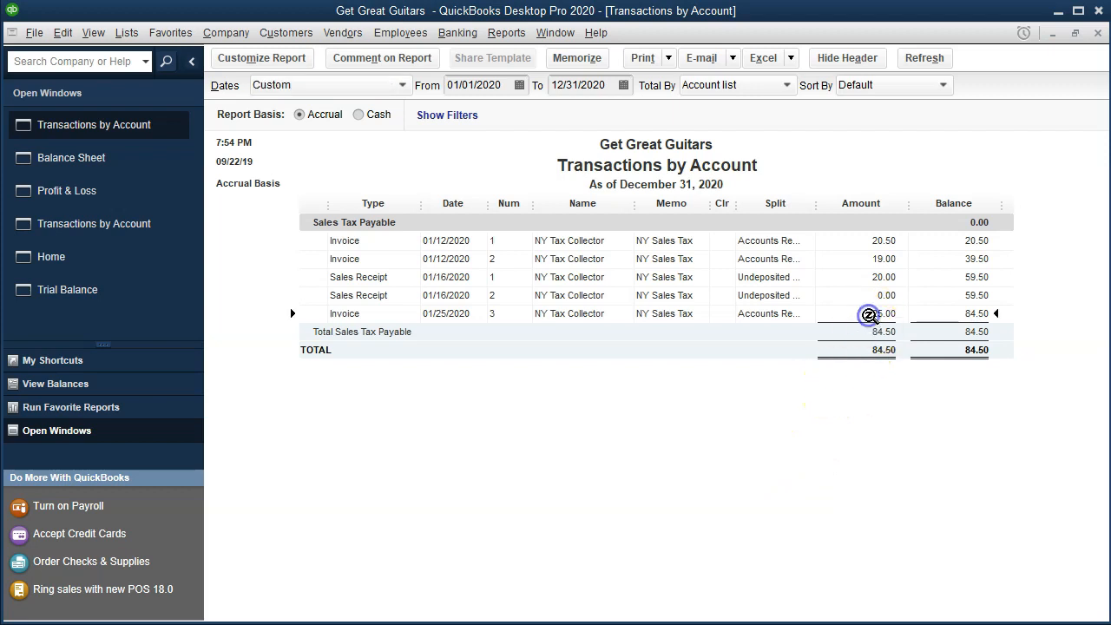
click(1098, 33)
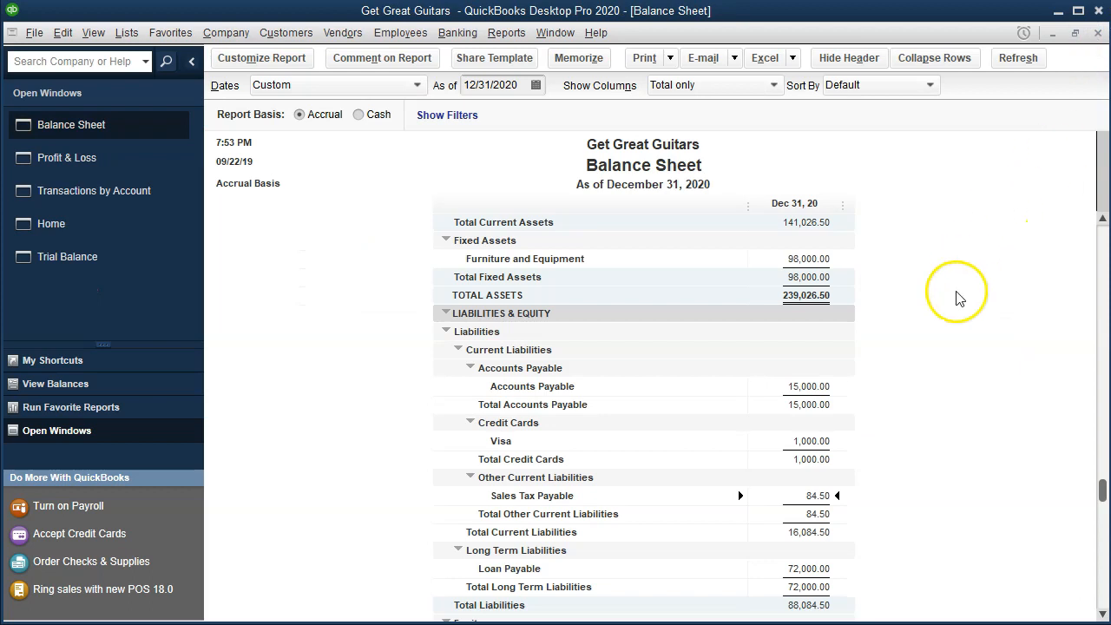
Drill into Inventory Asset on the Balance Sheet and inspect the source invoice for Eric Music
scroll(945, 311, up, 3)
scroll(944, 313, up, 1)
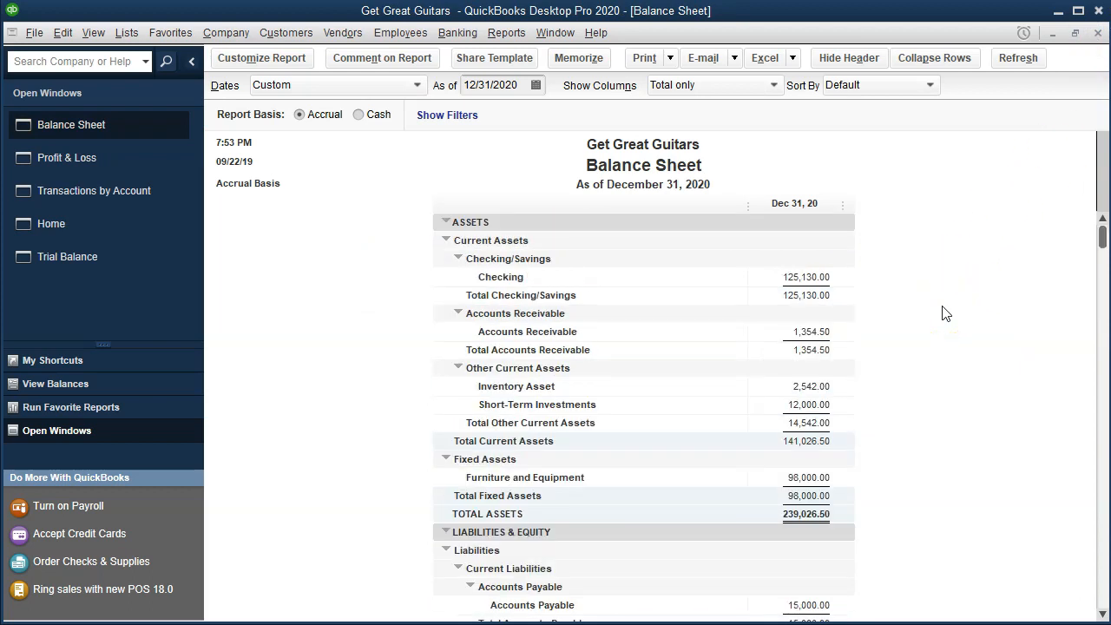
click(812, 386)
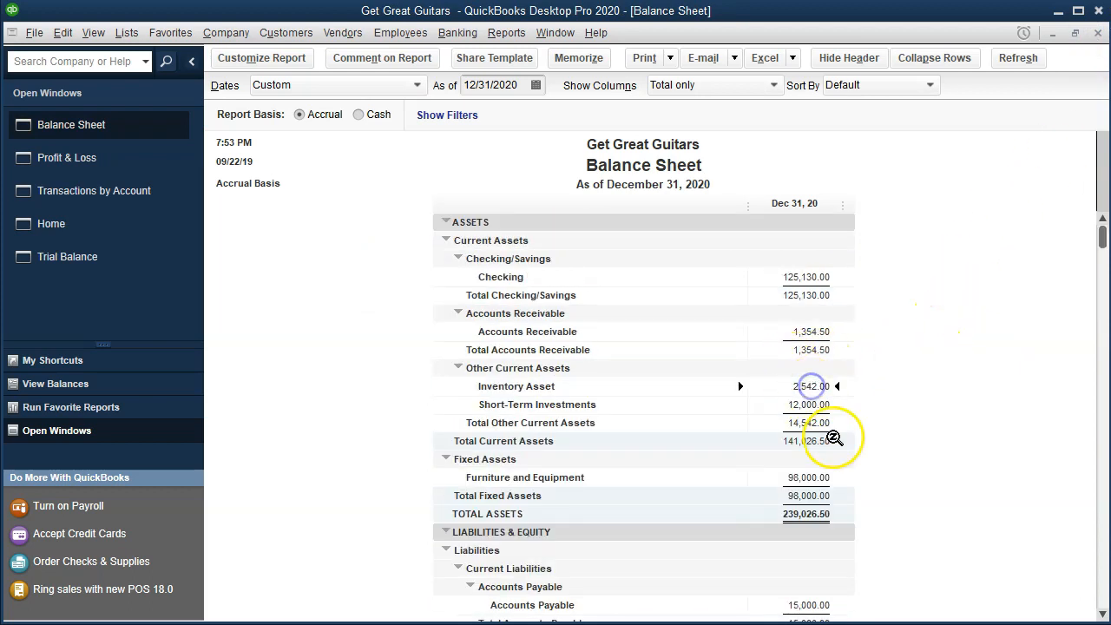
double_click(811, 386)
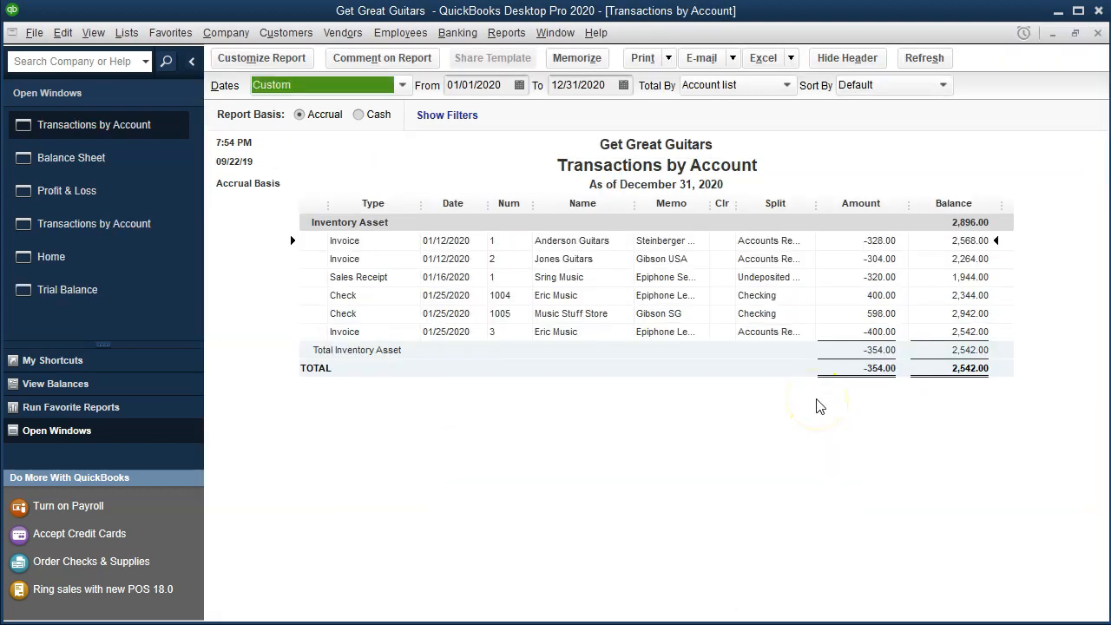
double_click(862, 333)
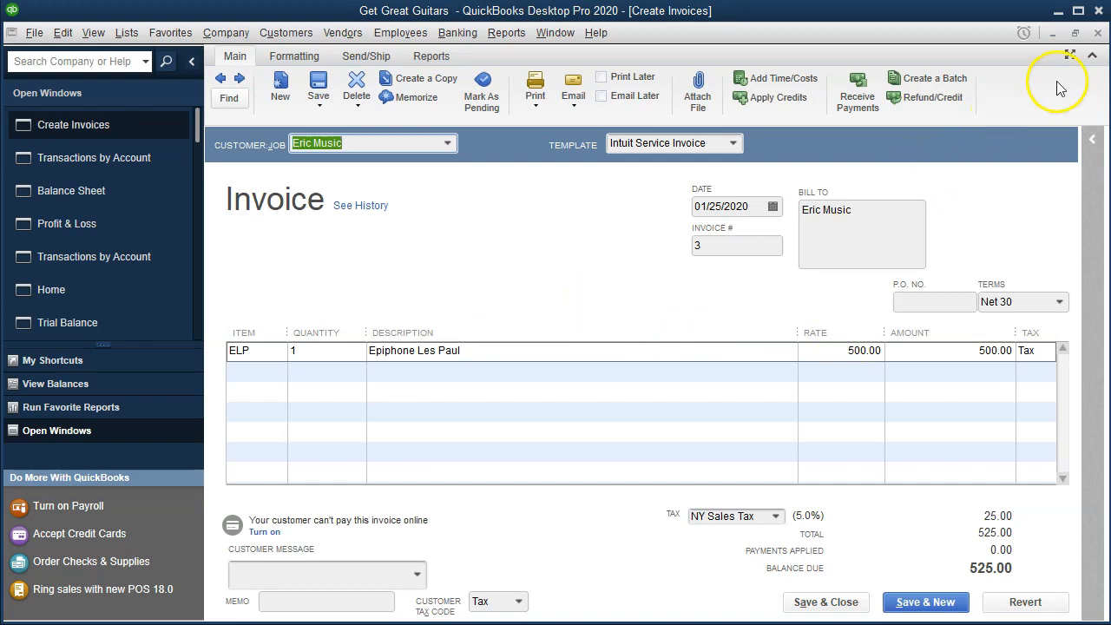
click(1098, 33)
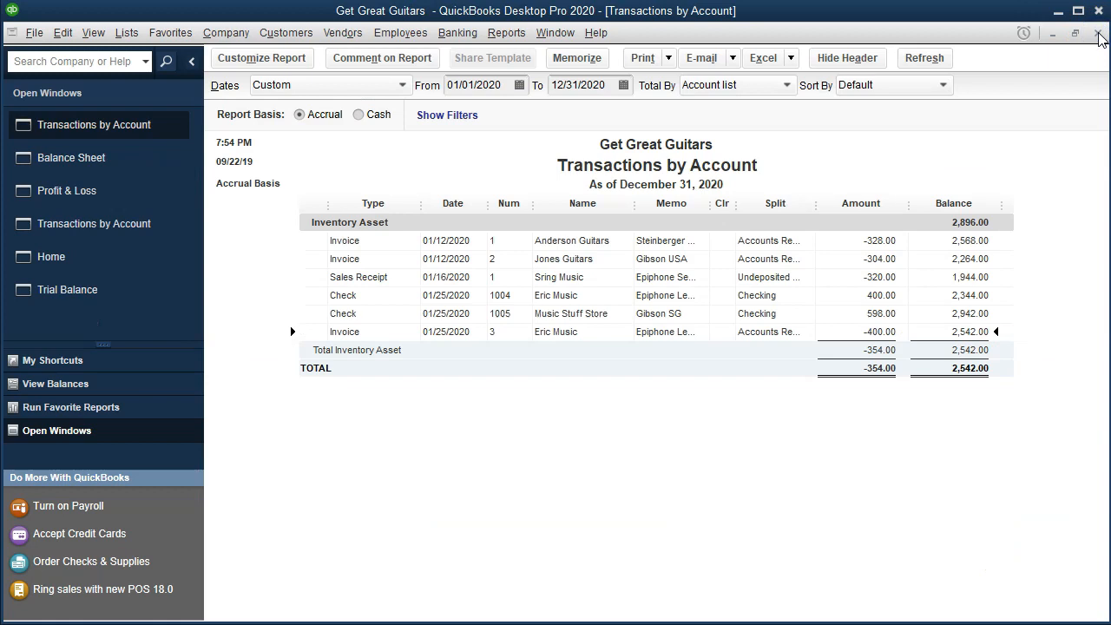
click(1098, 33)
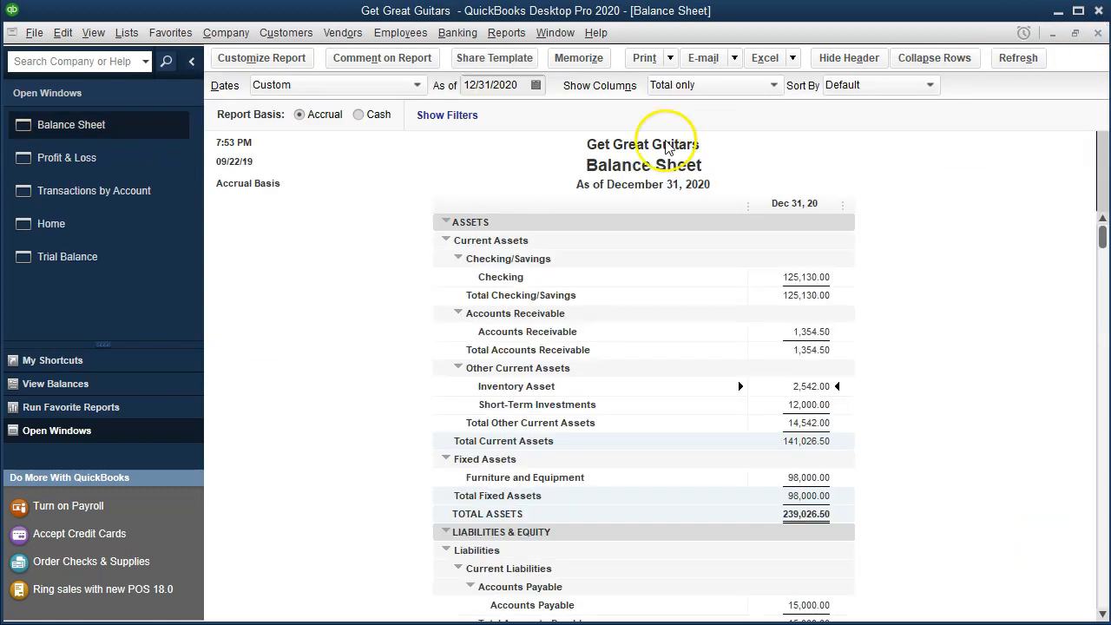
Drill into Cost of Goods Sold on the Profit & Loss report and inspect the source invoice for Eric Music
click(139, 161)
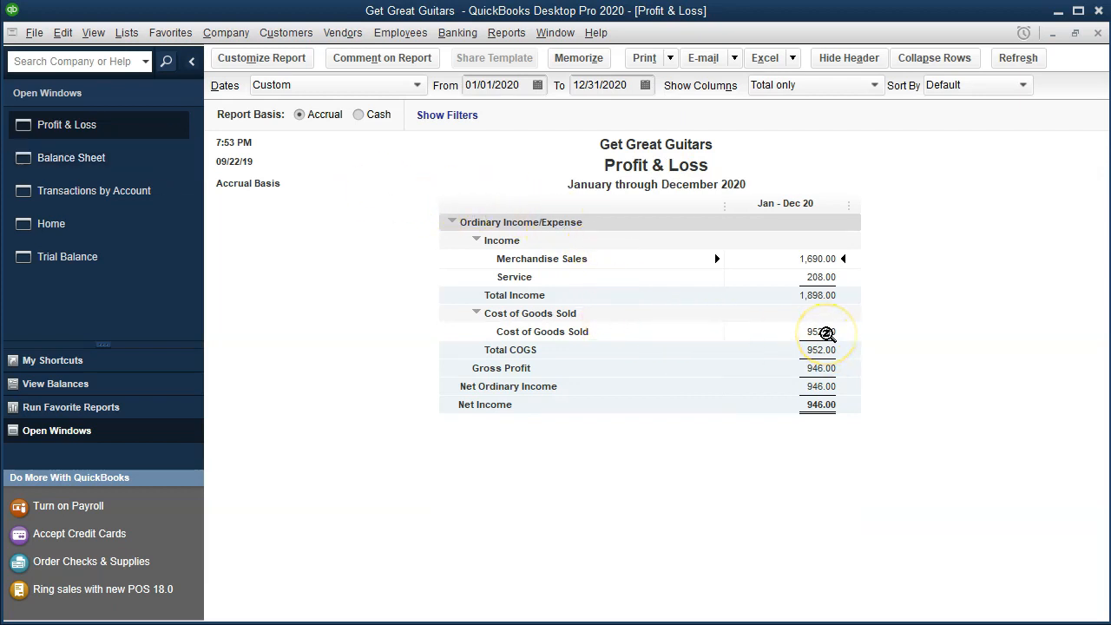
double_click(826, 333)
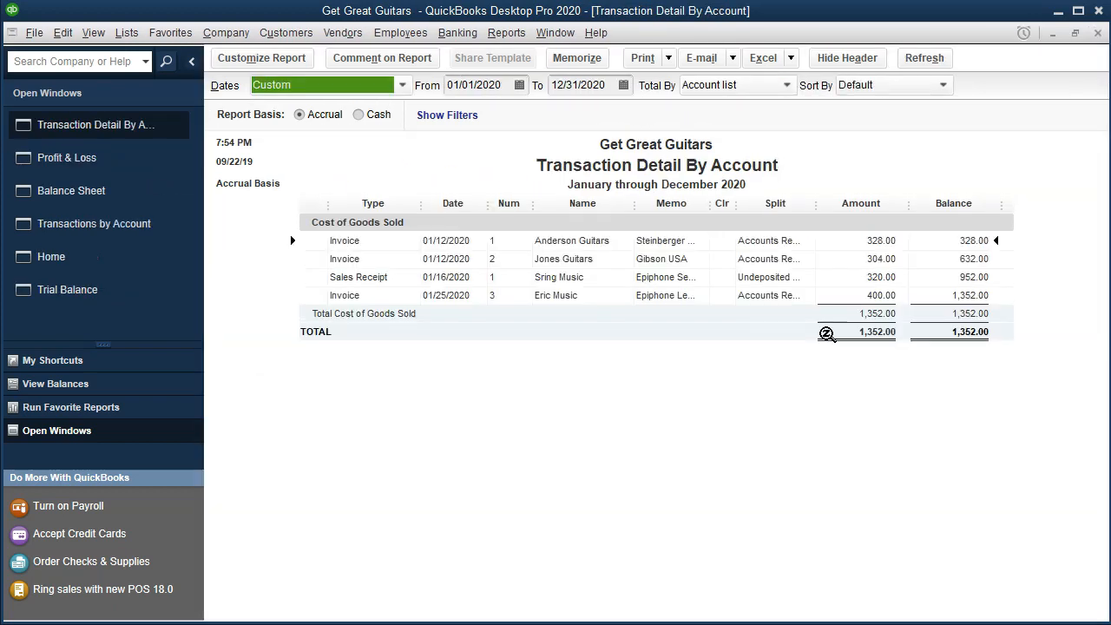
double_click(875, 299)
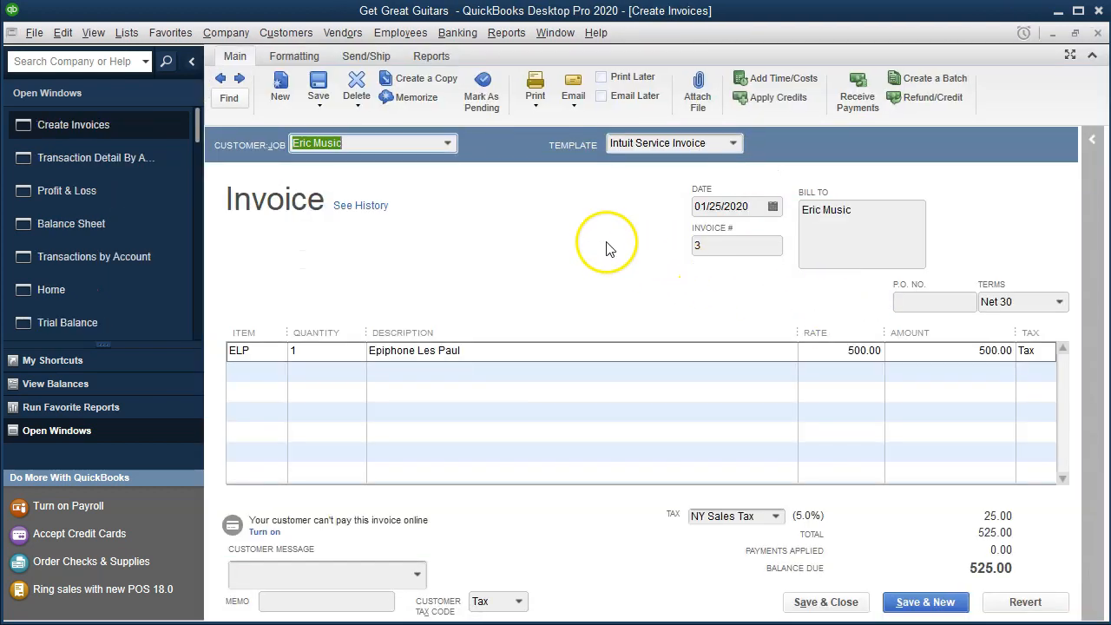
click(1097, 33)
click(1097, 33)
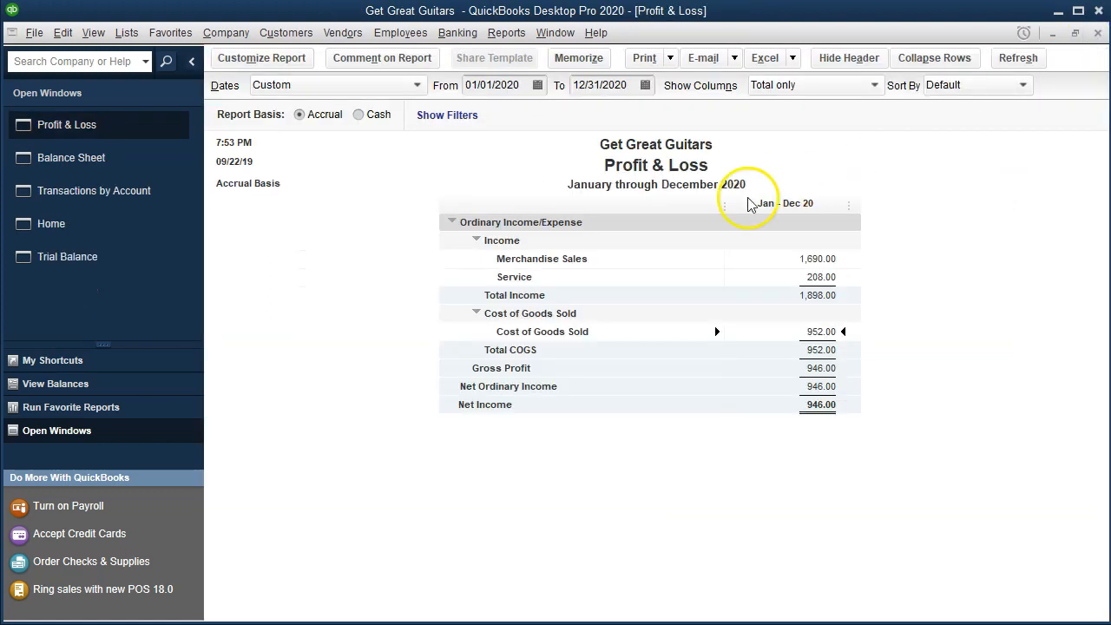
Review the Trial Balance accounts and the Accounts Receivable transaction report, closing that transaction report
click(131, 257)
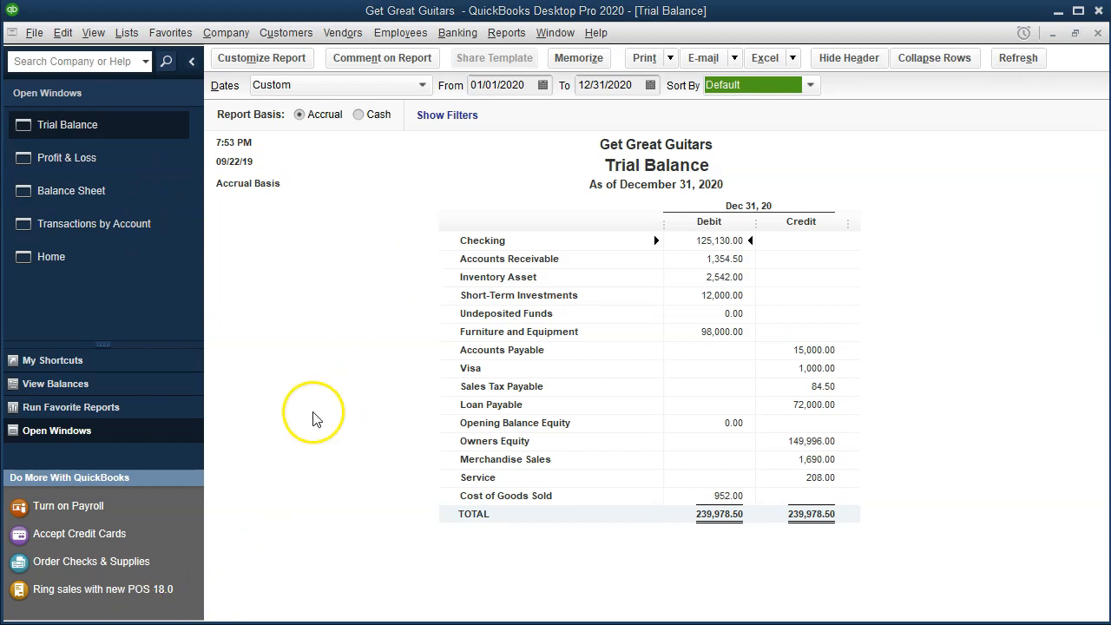
click(103, 226)
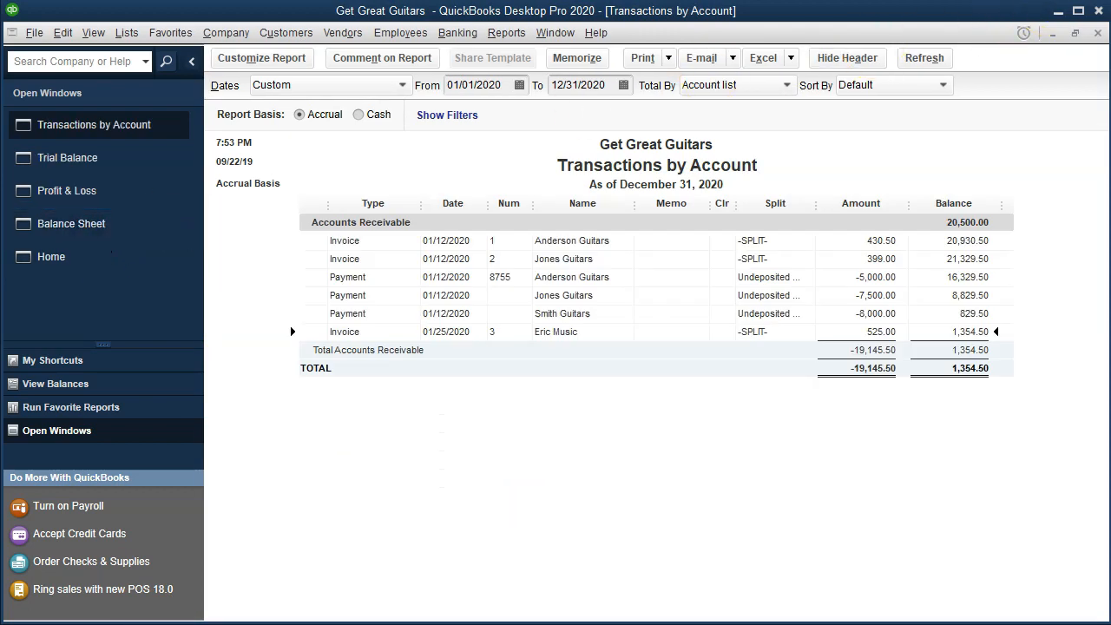
click(1098, 32)
Create a new invoice from the home page for the customer Music Stuff Store
click(121, 227)
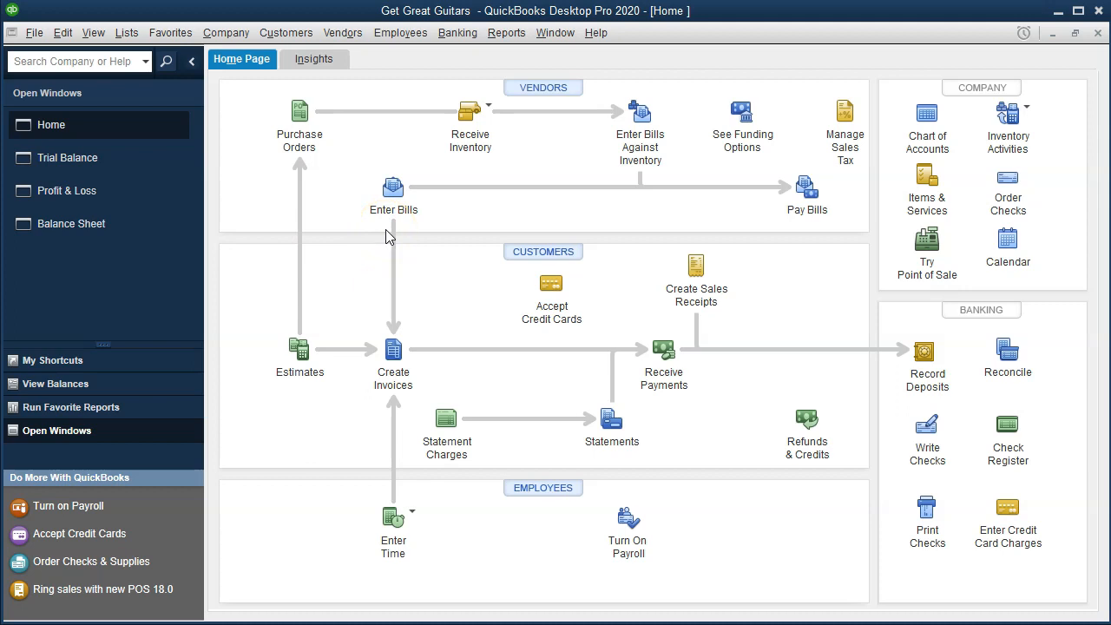
click(404, 351)
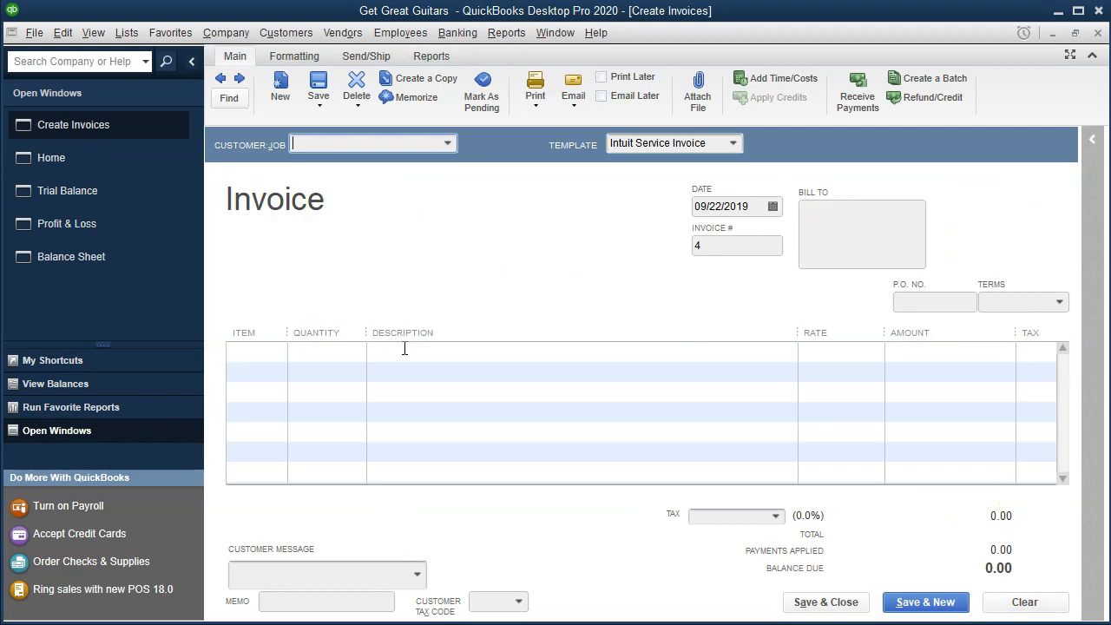
click(448, 144)
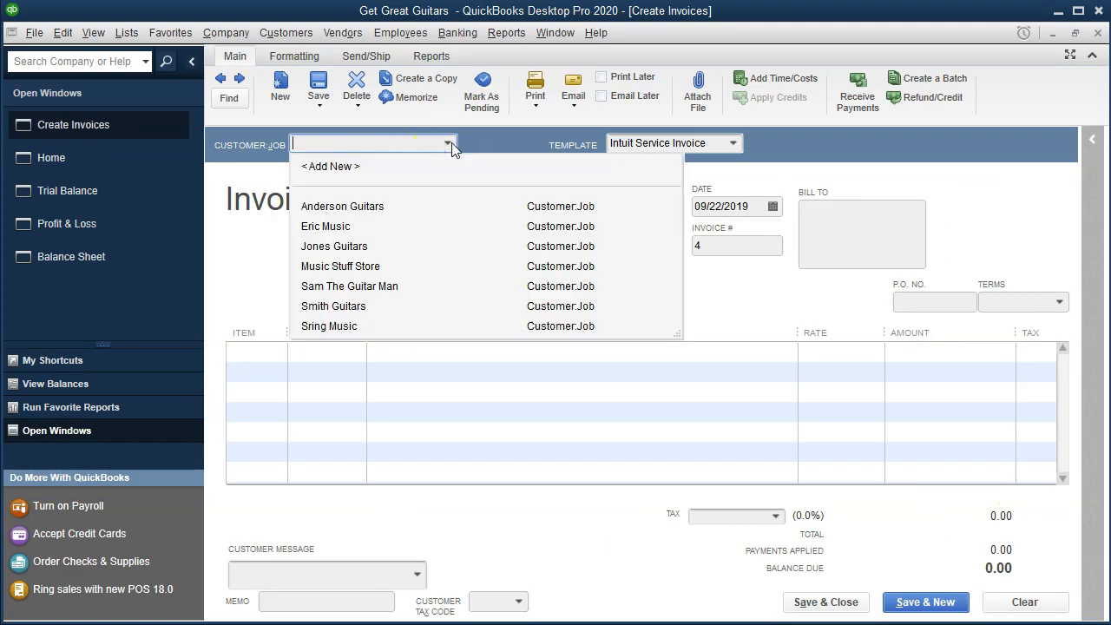
text(S)
key(BackSpace)
key(BackSpace)
text(Music Stuff Store)
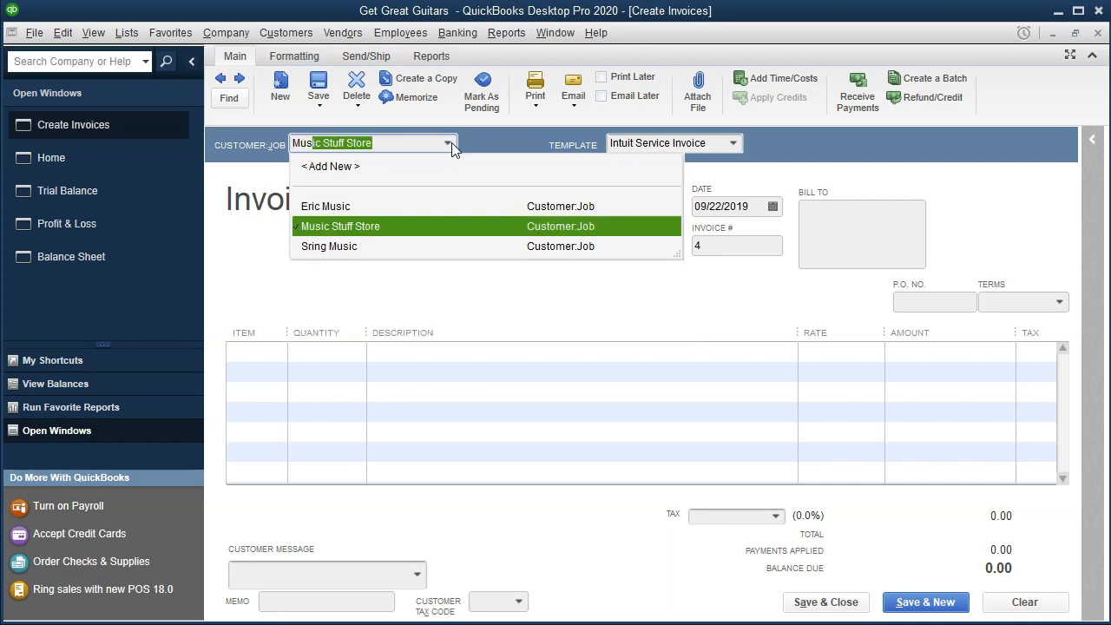
key(Tab)
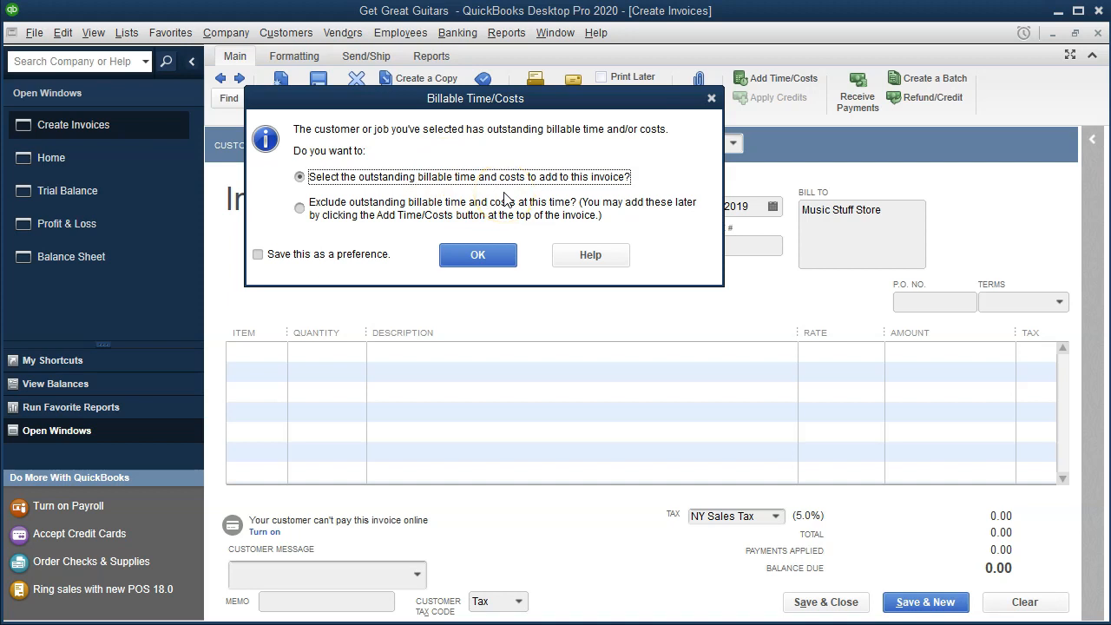
Add the outstanding billable item GSB, Gibson SG, to the Music Stuff Store invoice
click(477, 255)
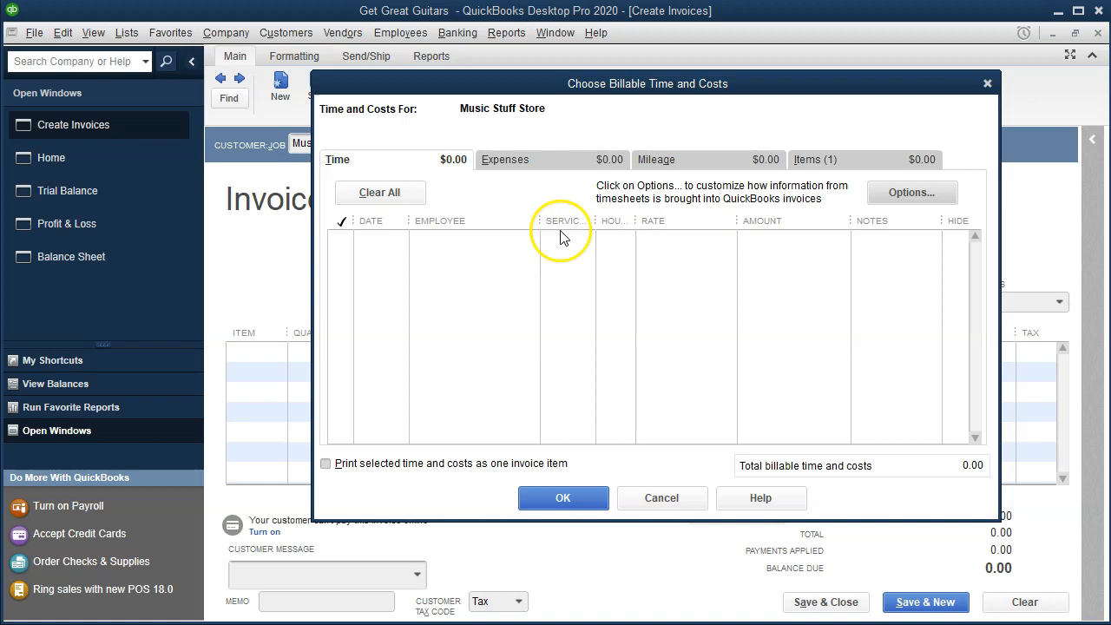
click(829, 165)
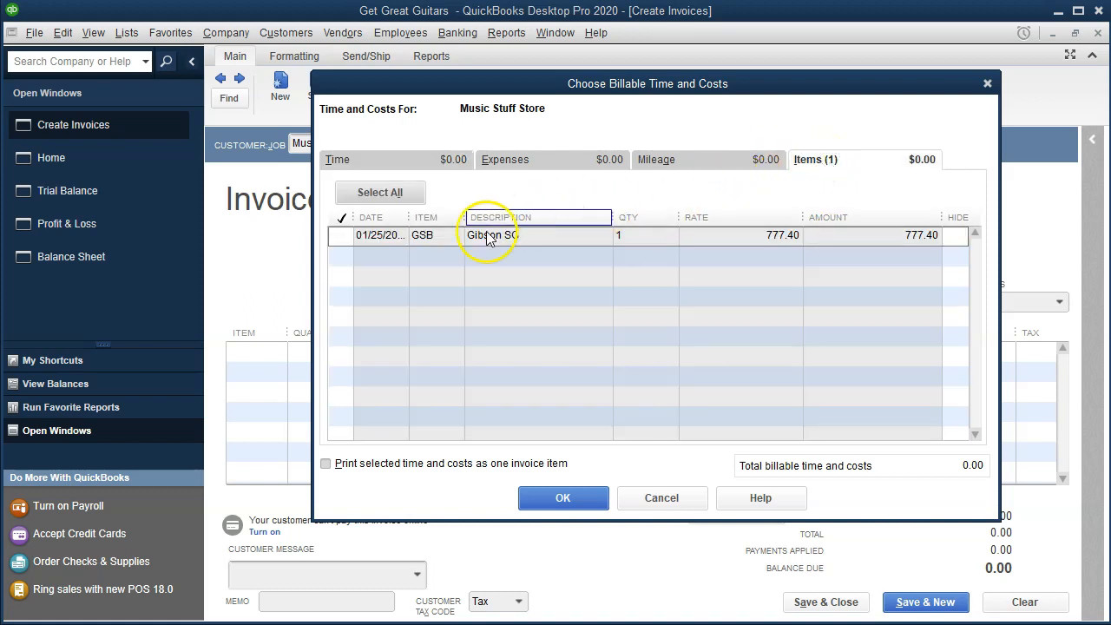
click(341, 236)
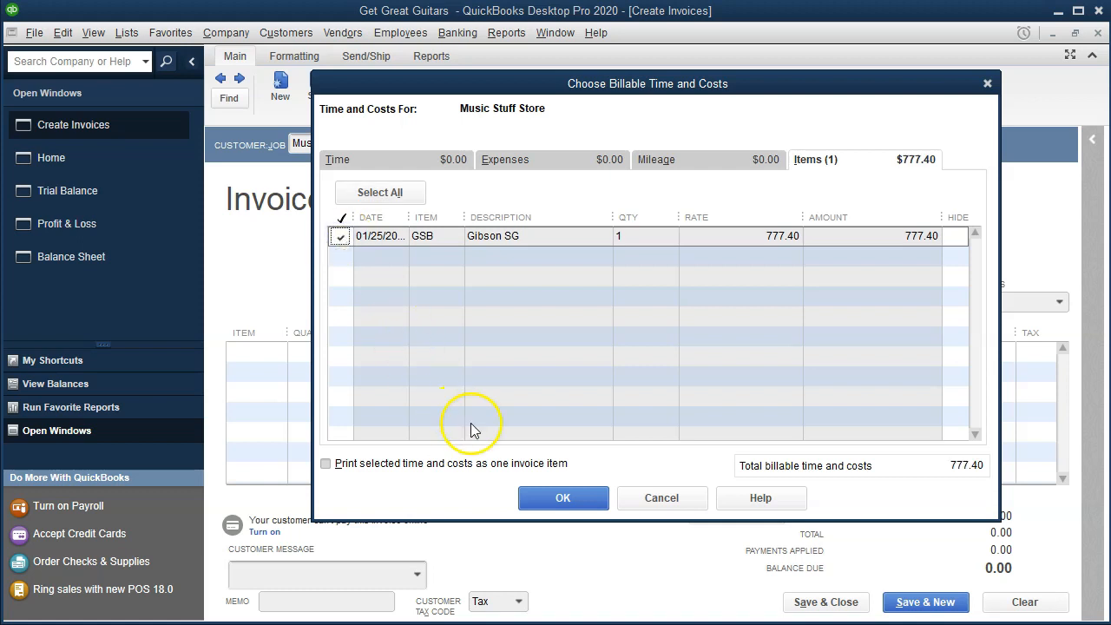
click(577, 507)
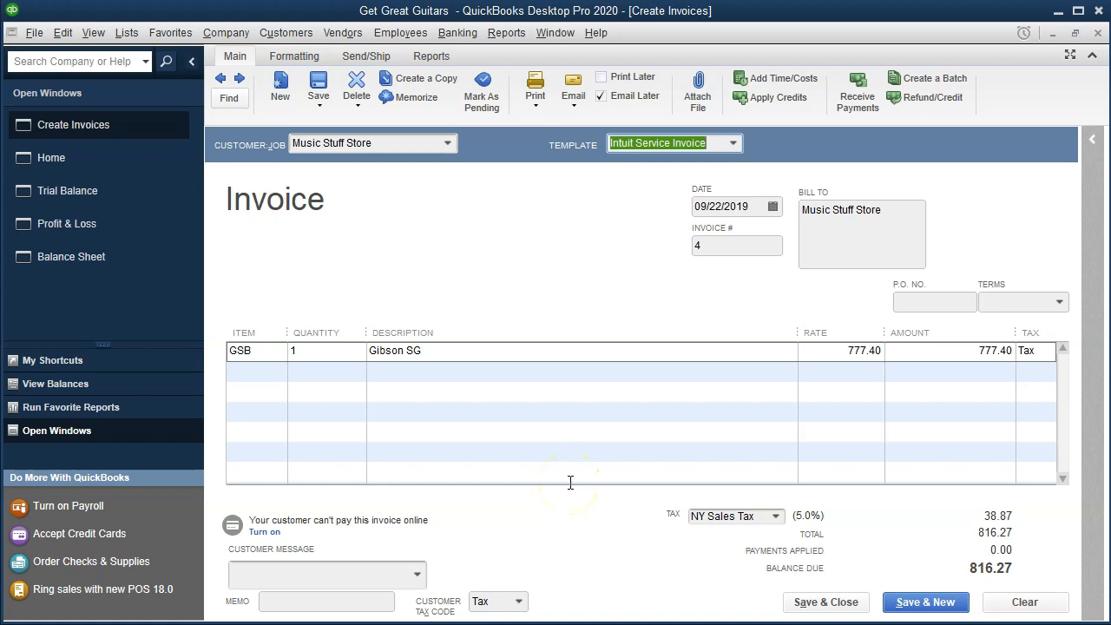
Set the invoice date to 01/25/2020 and the payment terms to Net 30
key(Tab)
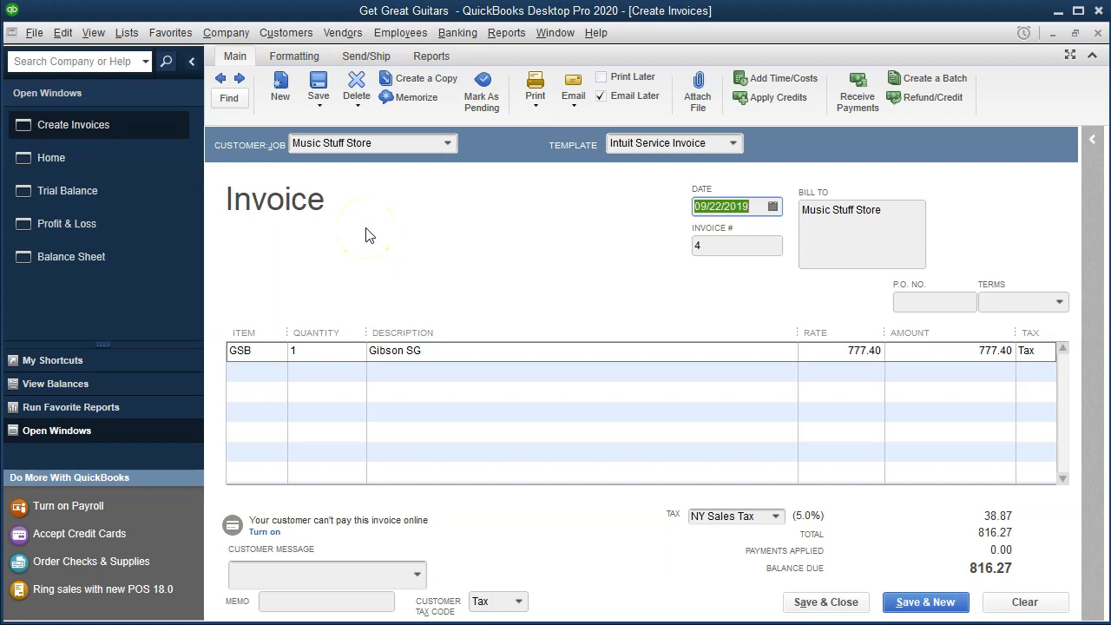
text(01251)
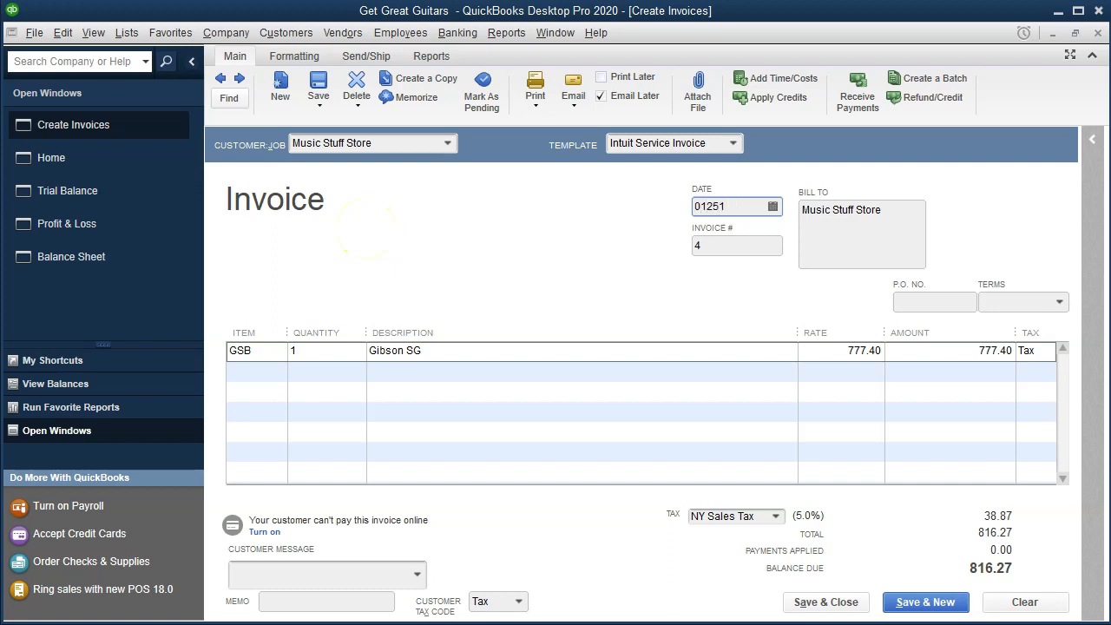
key(BackSpace)
text(20)
key(Tab)
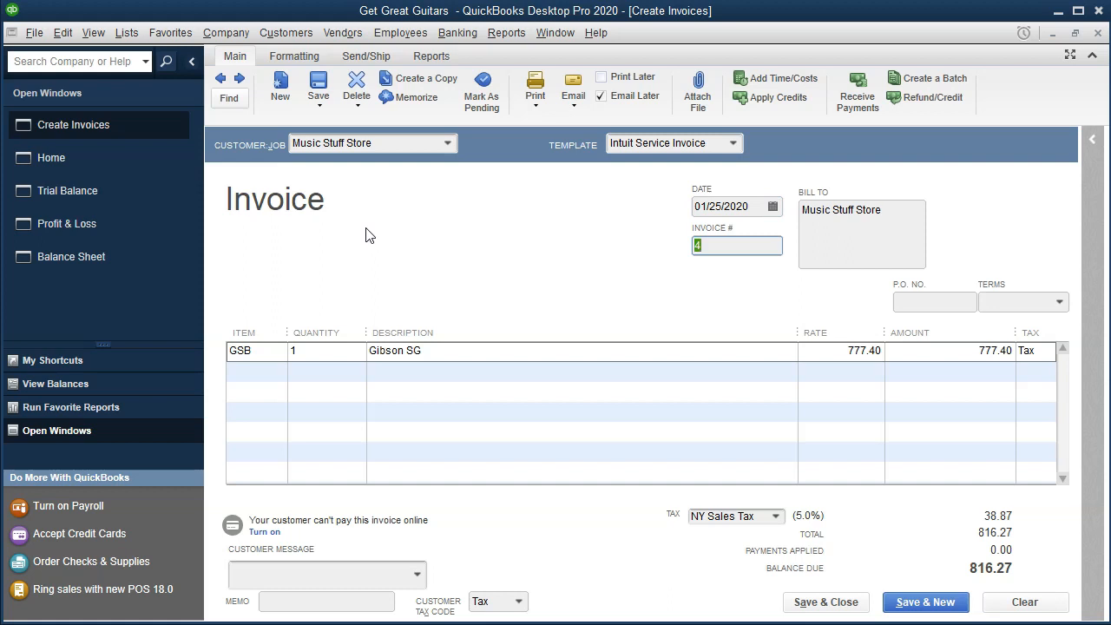
key(Tab)
key(Tab)
key(Tab)
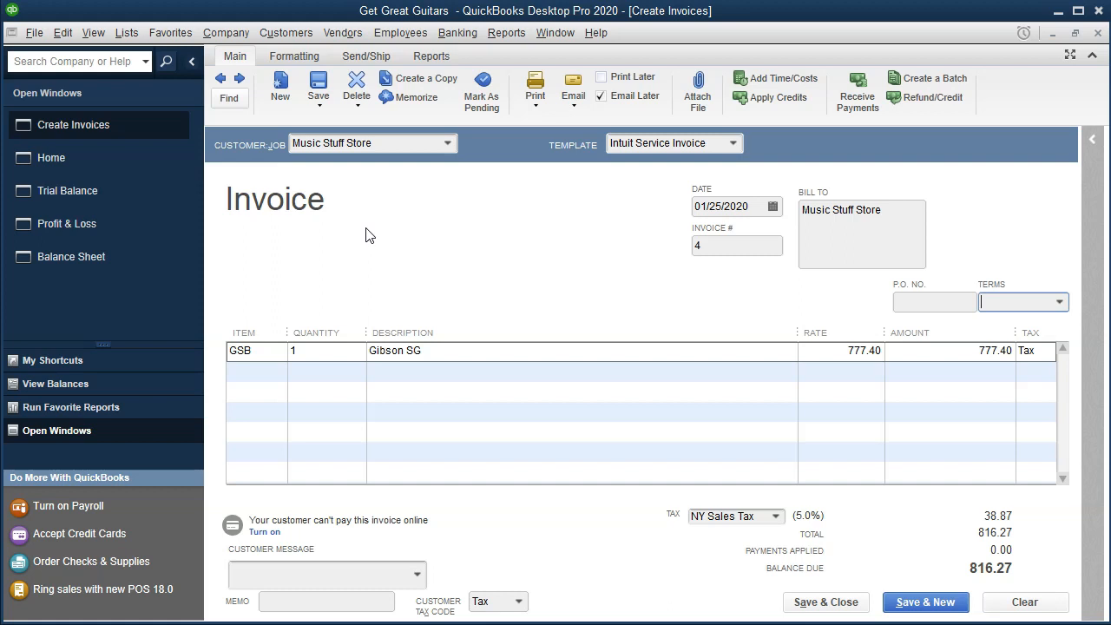
text(Net 30)
key(Down)
key(Tab)
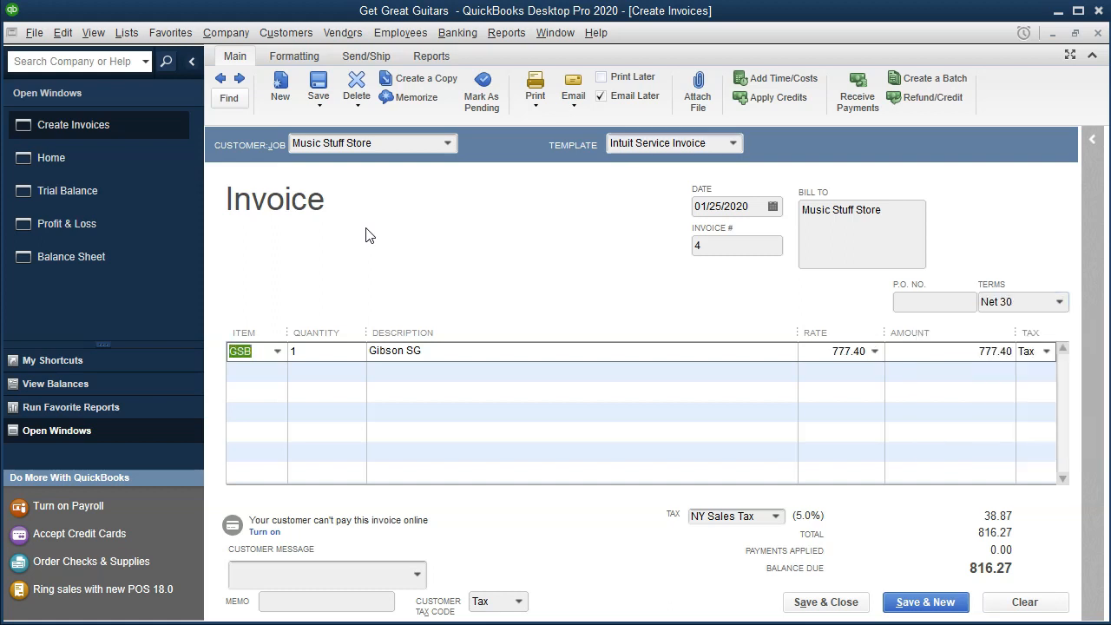
Save and close the Music Stuff Store invoice with Email Later turned off, making the changed payment terms permanent for the customer
key(Tab)
key(Tab)
key(Tab)
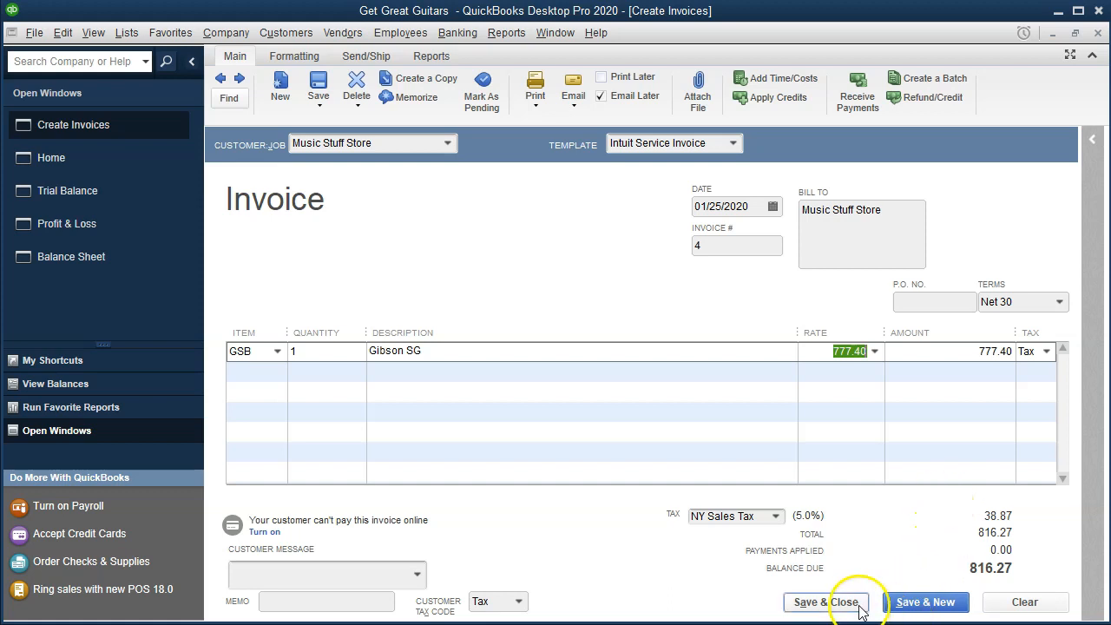
click(825, 601)
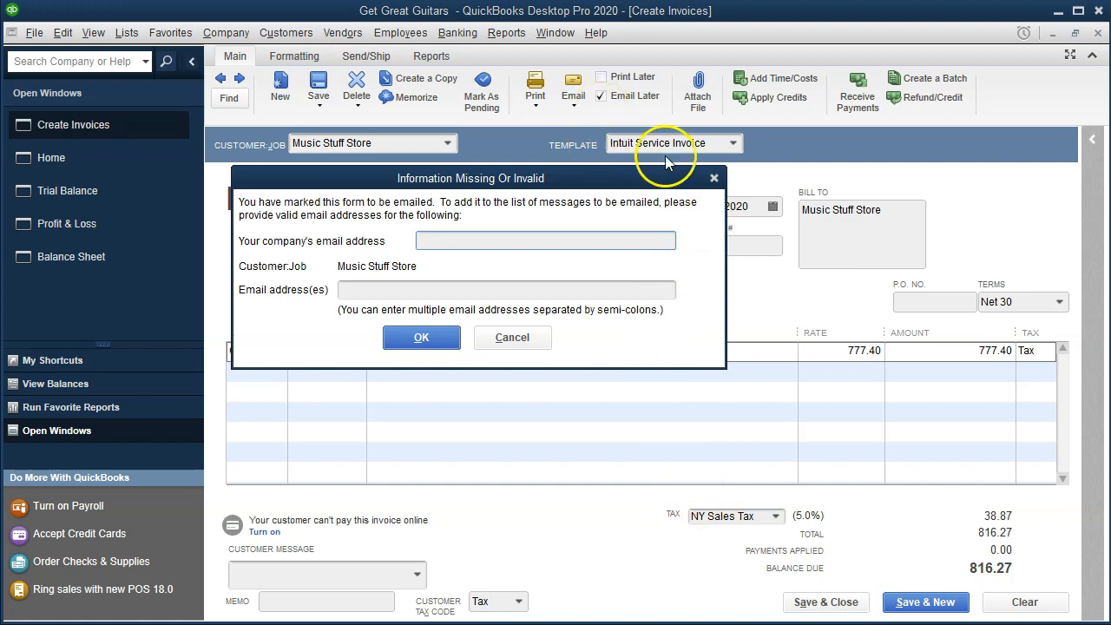
click(714, 180)
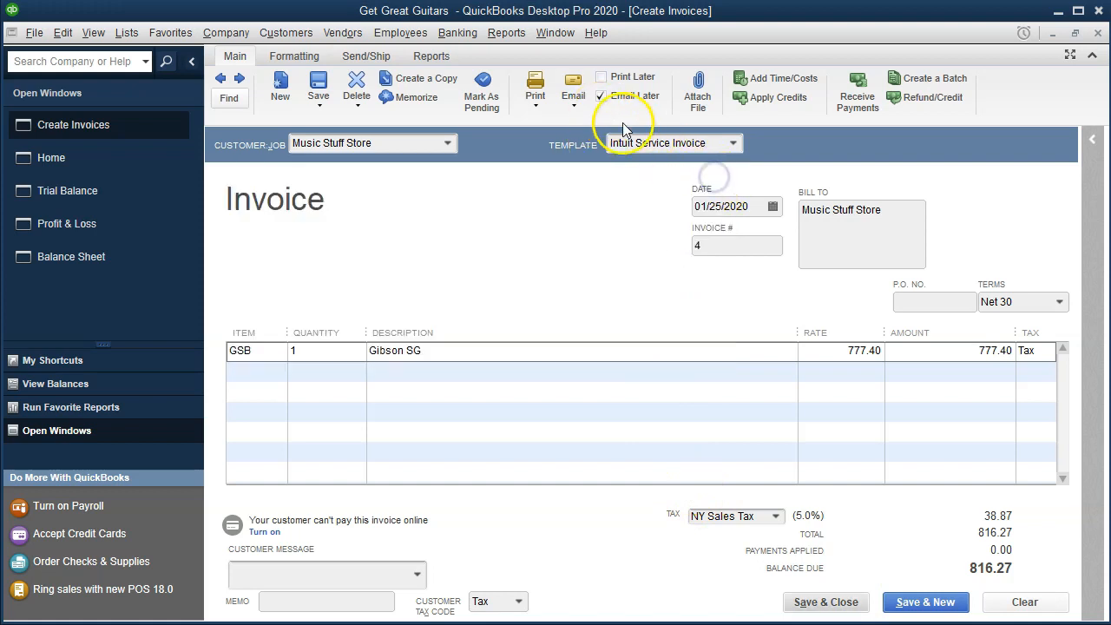
click(601, 96)
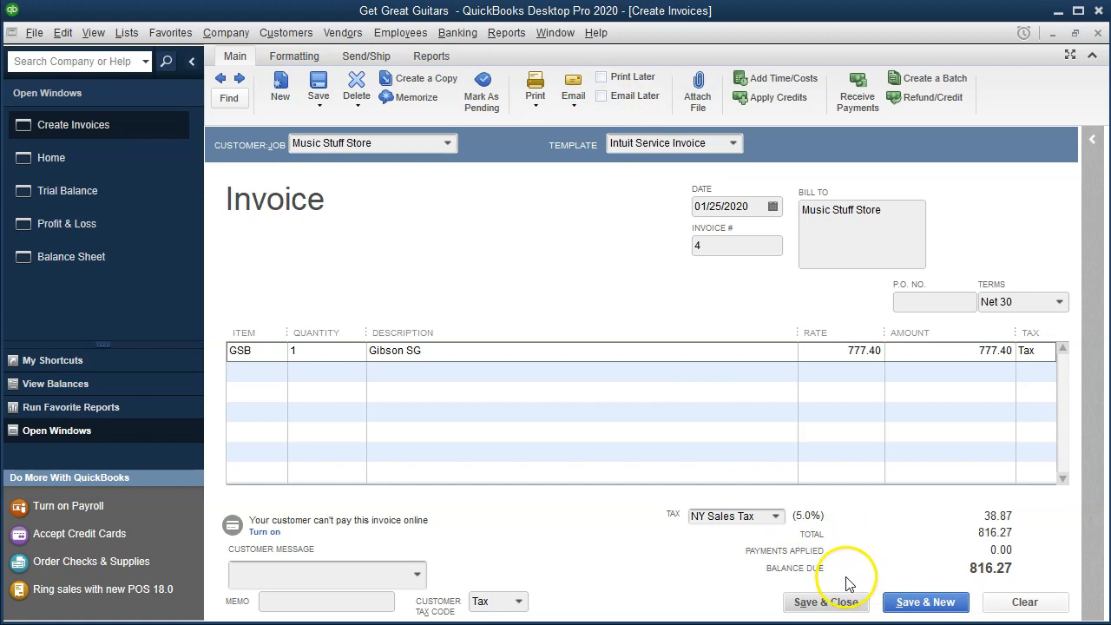
click(816, 605)
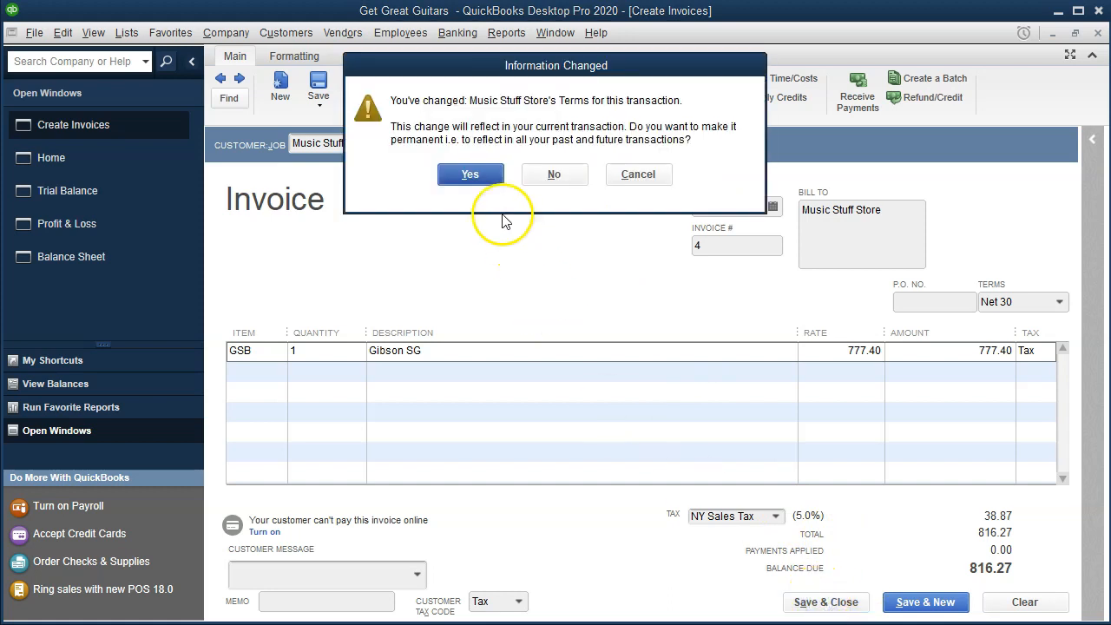
click(467, 173)
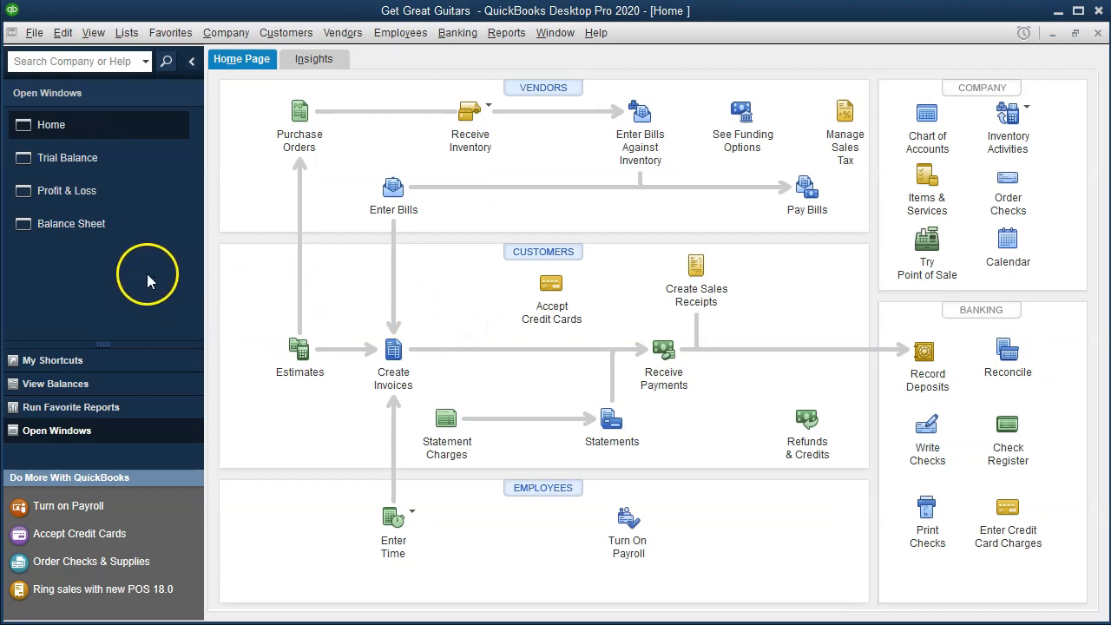
Trace Accounts Receivable from the Trial Balance to the Music Stuff Store invoice, closing the invoice and transaction report
click(78, 164)
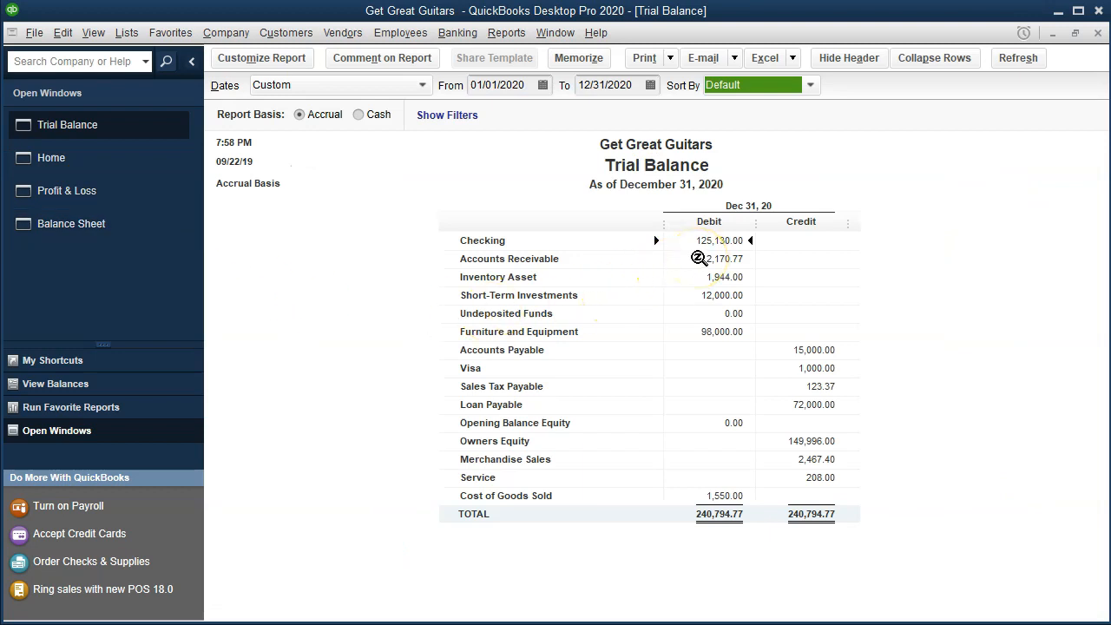
double_click(699, 259)
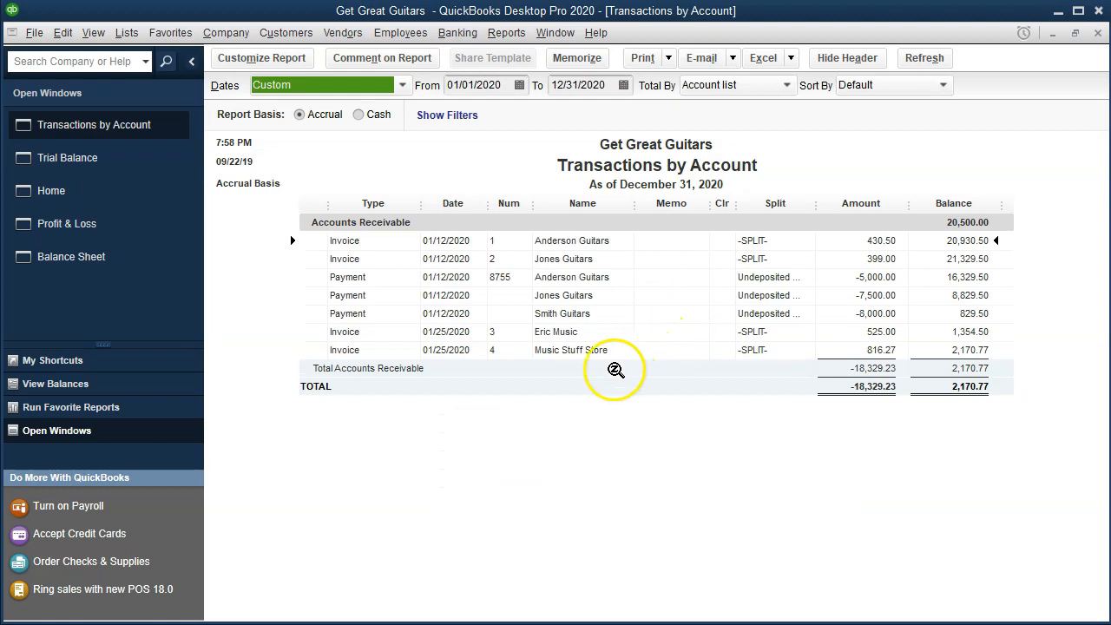
click(594, 356)
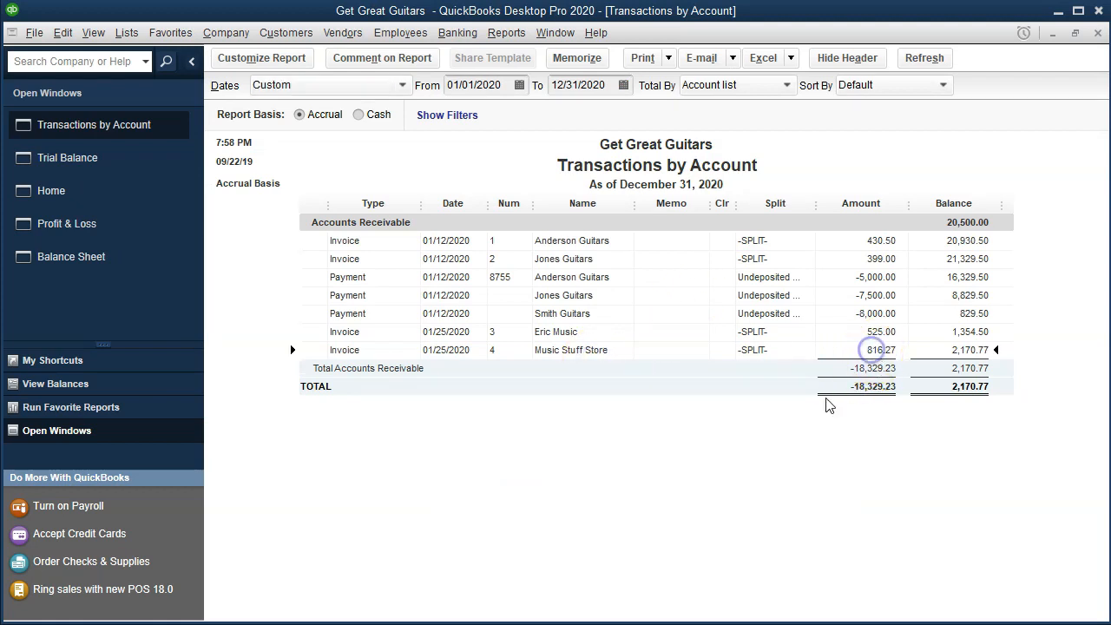
double_click(868, 351)
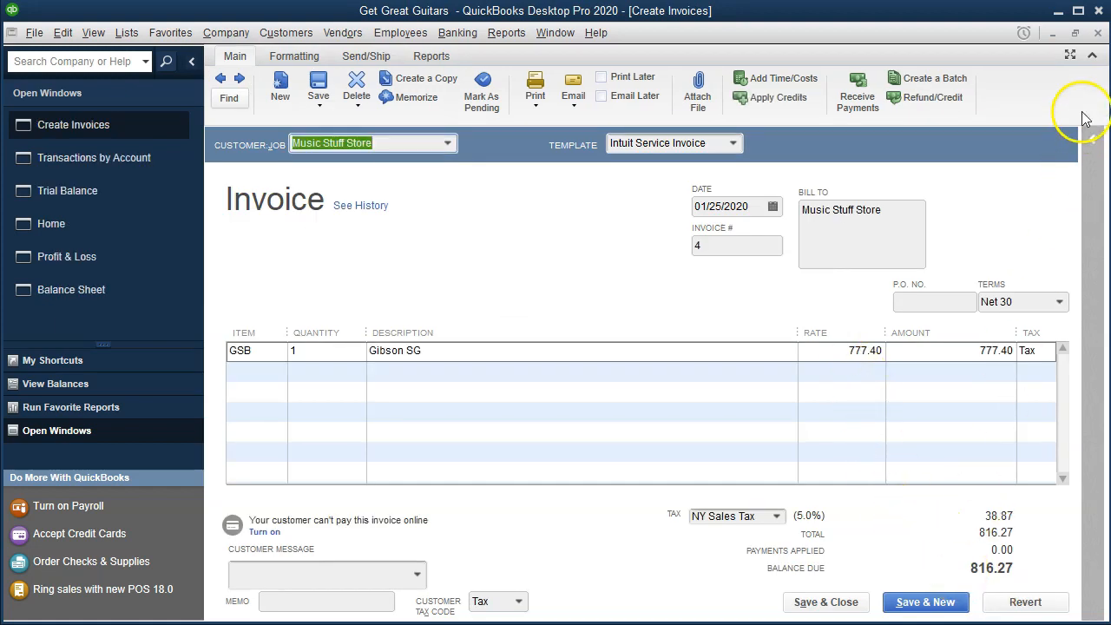
click(1097, 35)
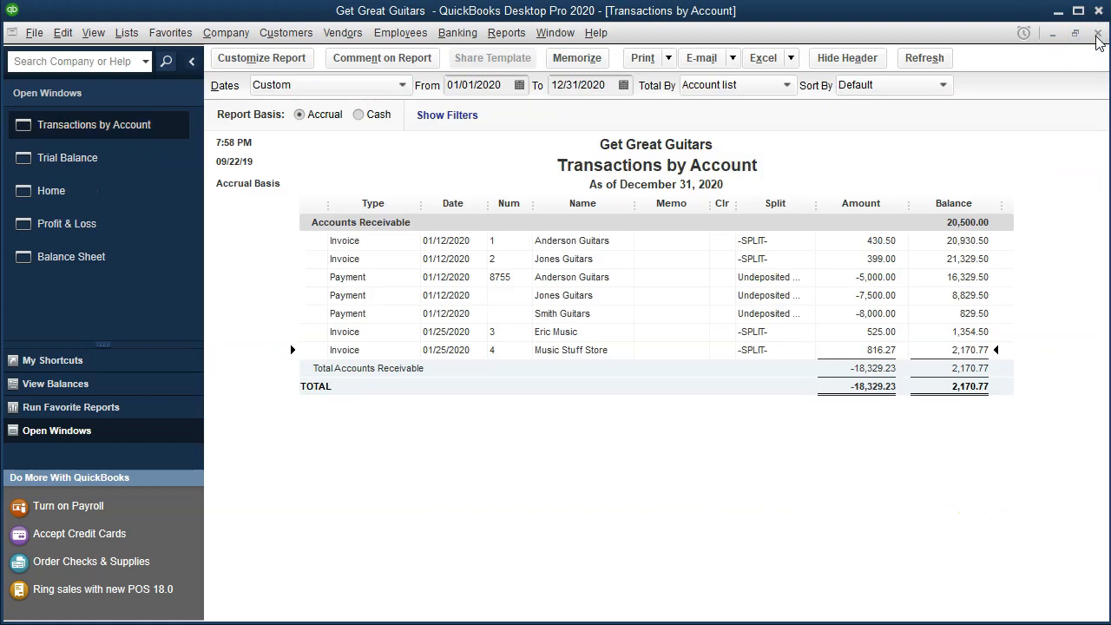
click(1097, 35)
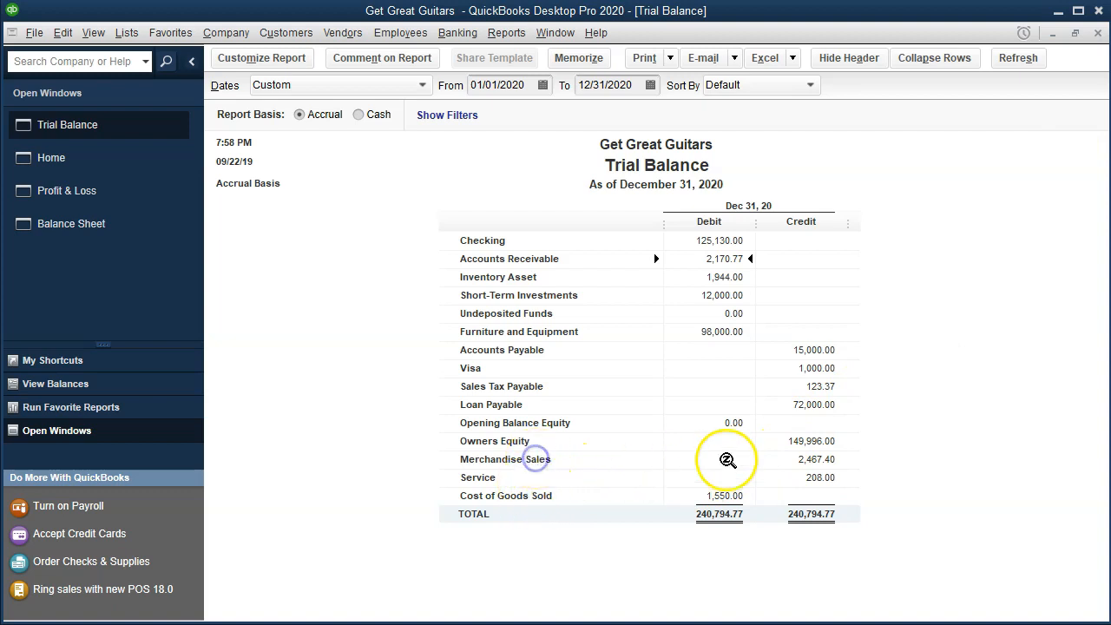
Trace Merchandise Sales from the Trial Balance to the Music Stuff Store invoice and return to the Trial Balance
click(799, 459)
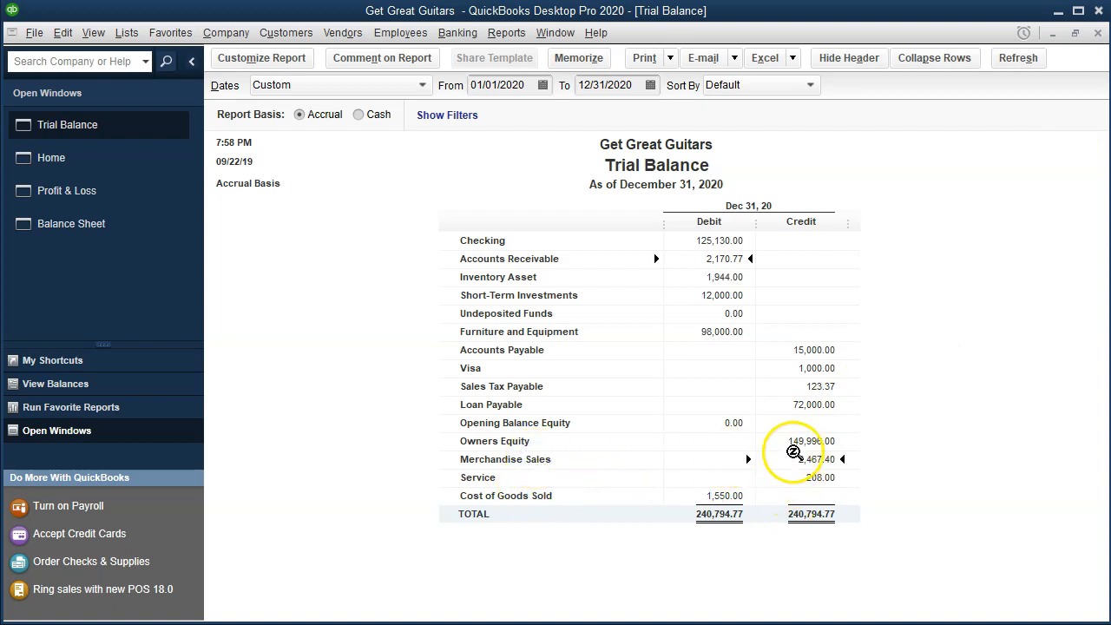
double_click(792, 458)
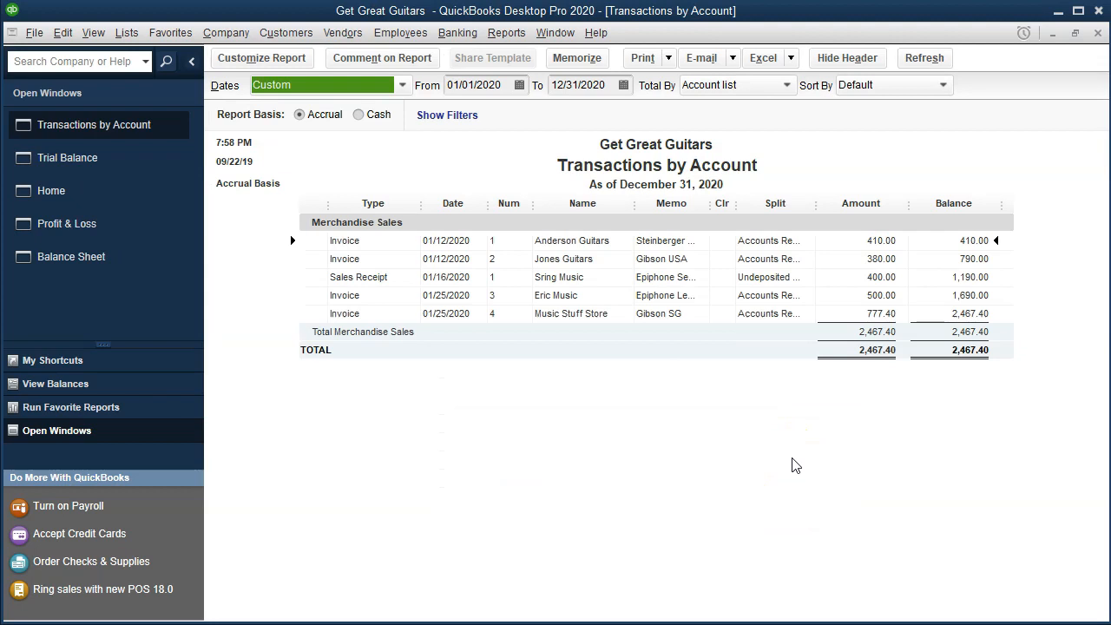
click(866, 321)
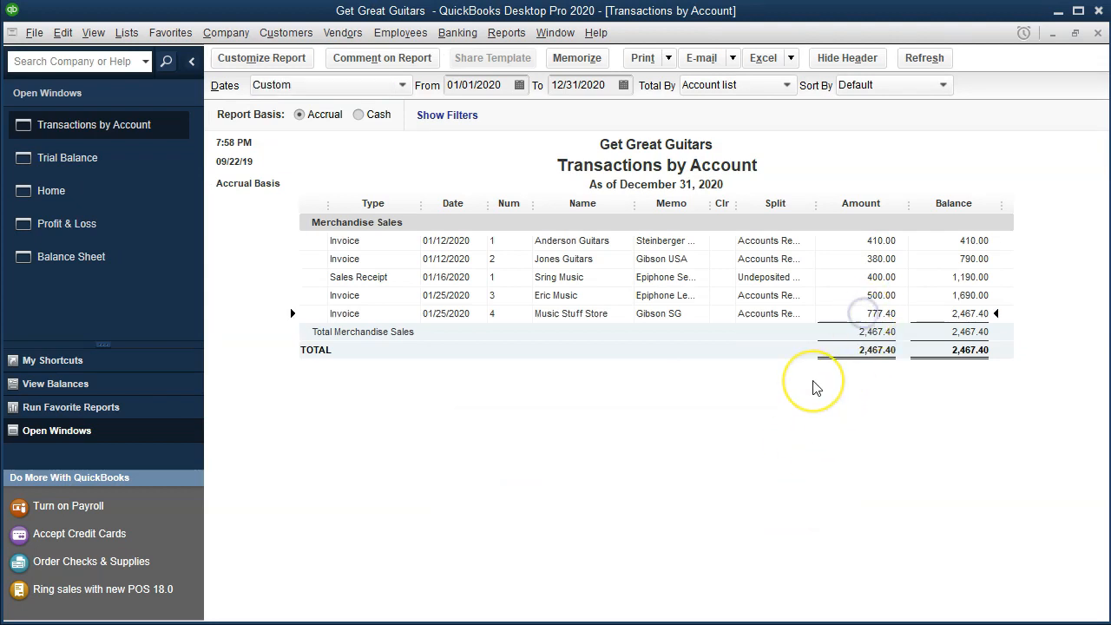
double_click(853, 319)
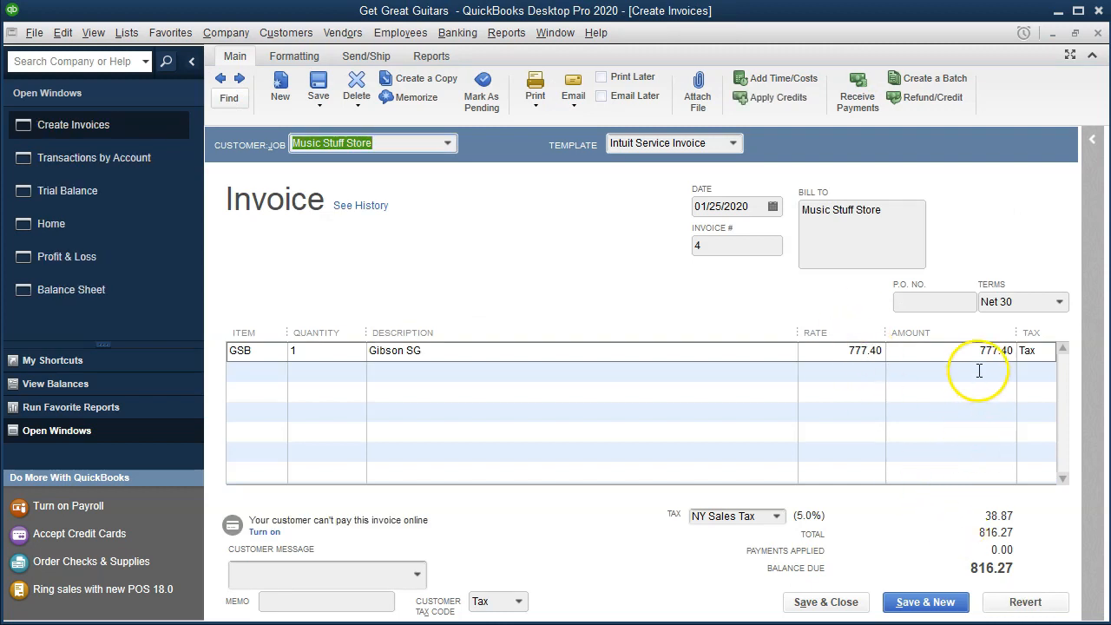
click(1098, 34)
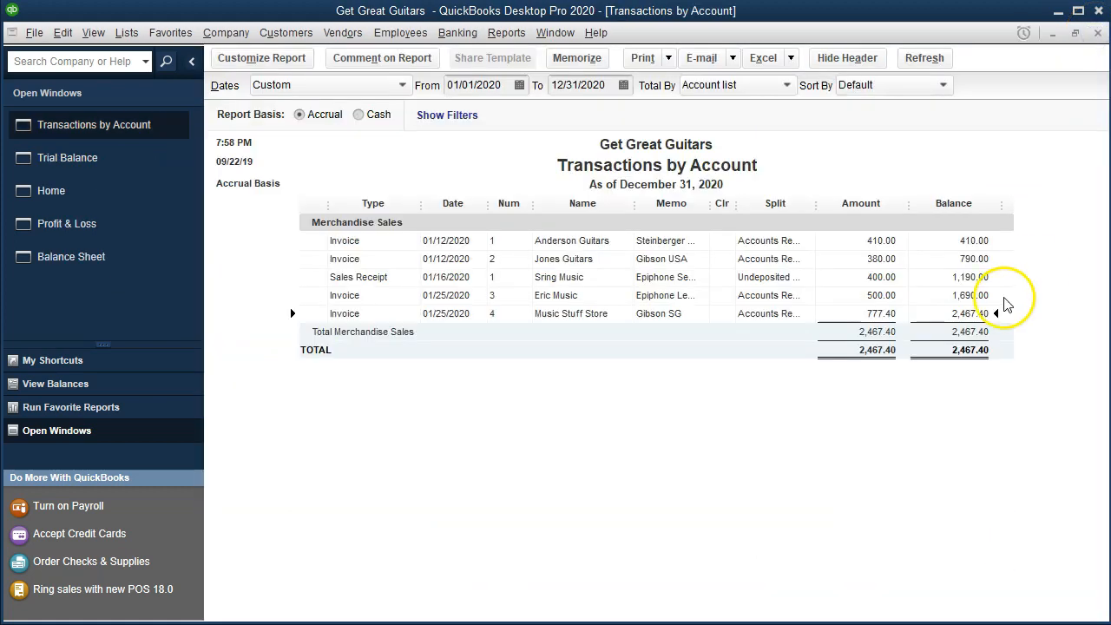
click(1098, 33)
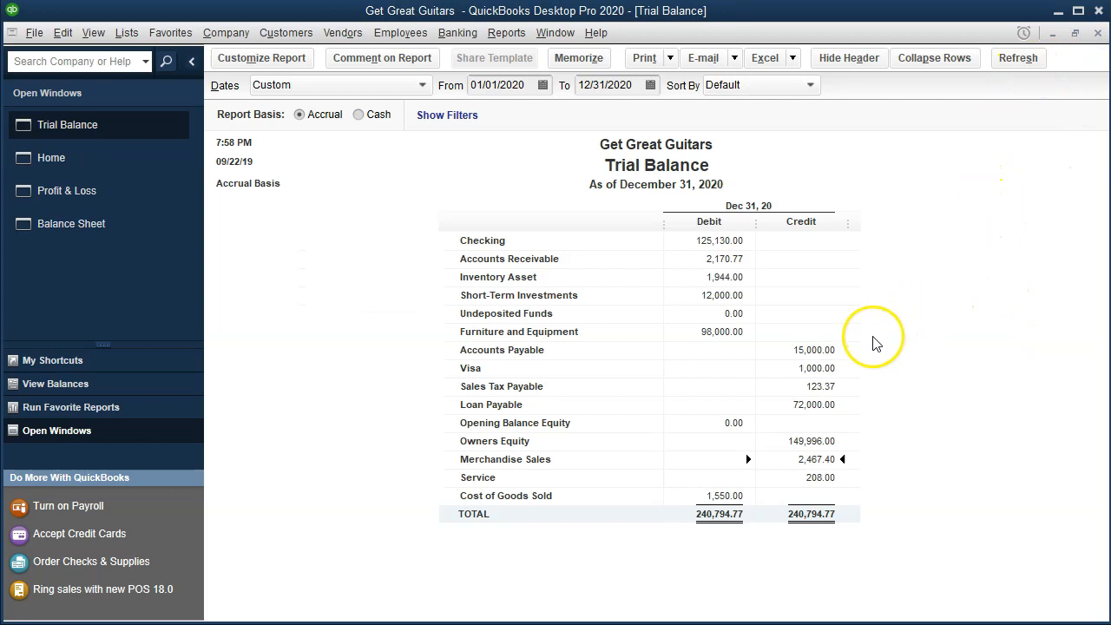
Inspect the Sales Tax Payable transactions behind the Trial Balance, checking the tax entry for invoice 4, and close the report
click(822, 388)
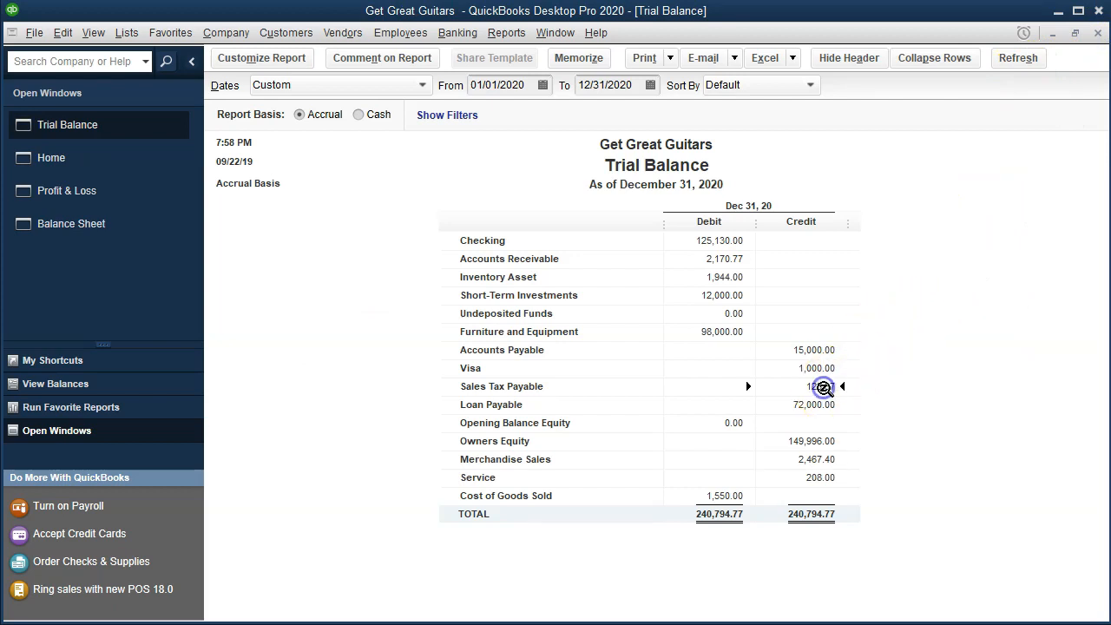
double_click(822, 389)
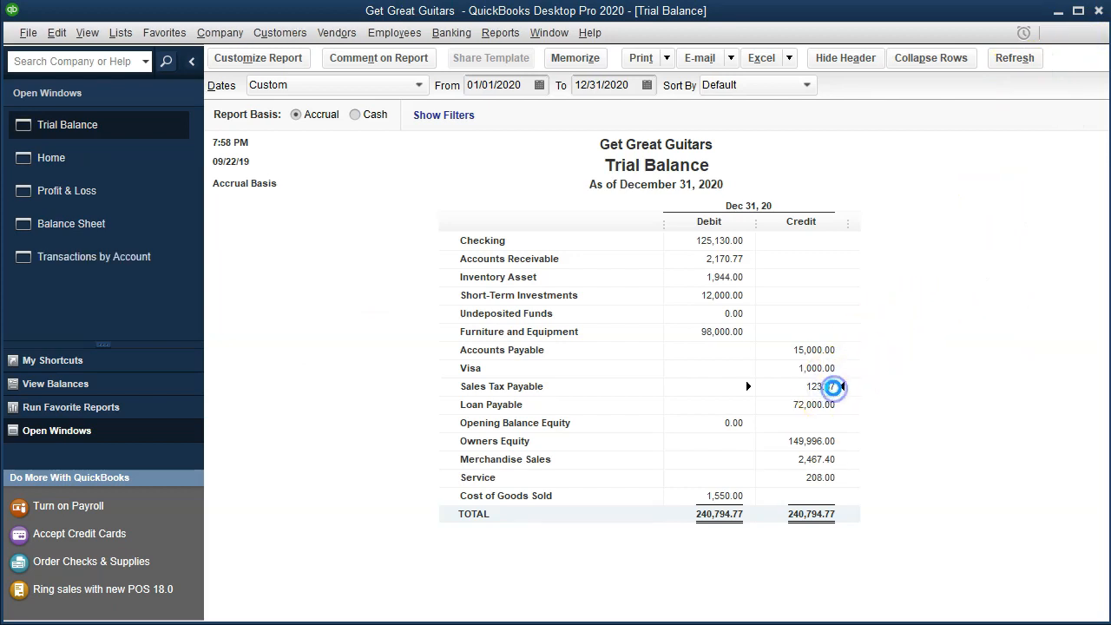
click(858, 333)
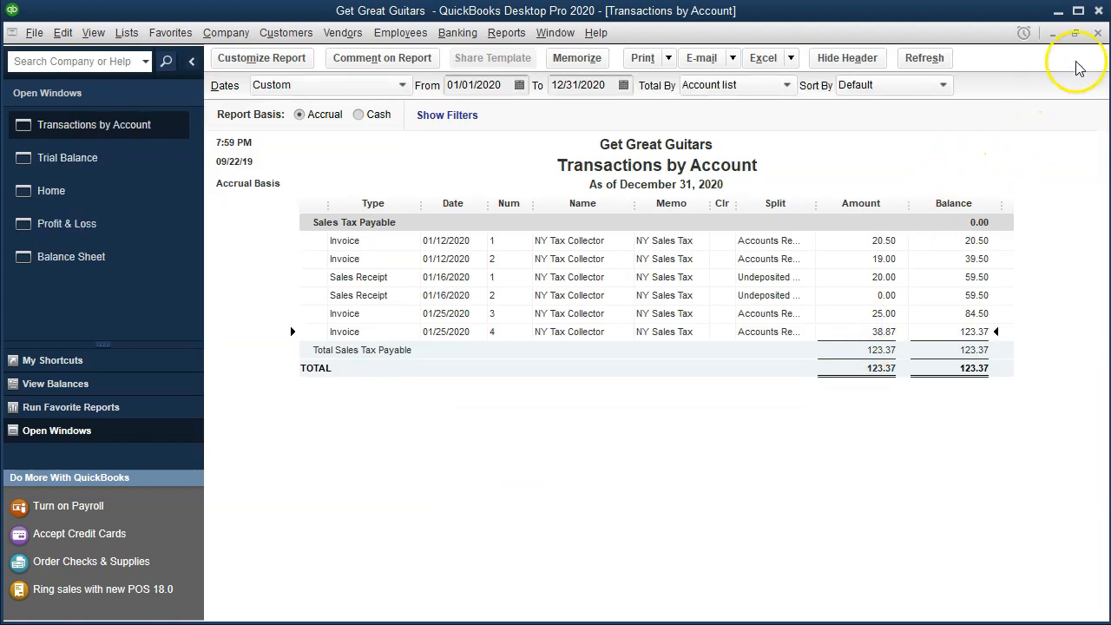
click(1097, 33)
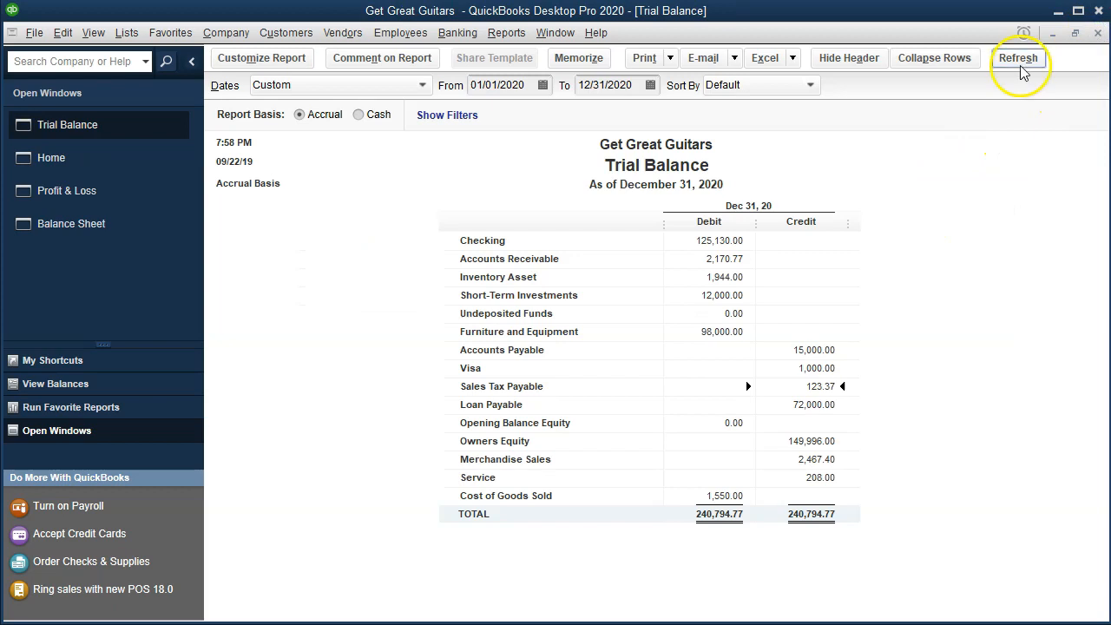
Trace the Inventory Asset account's Gibson SG reduction to the Music Stuff Store invoice, closing the invoice and transaction report
click(734, 277)
double_click(732, 277)
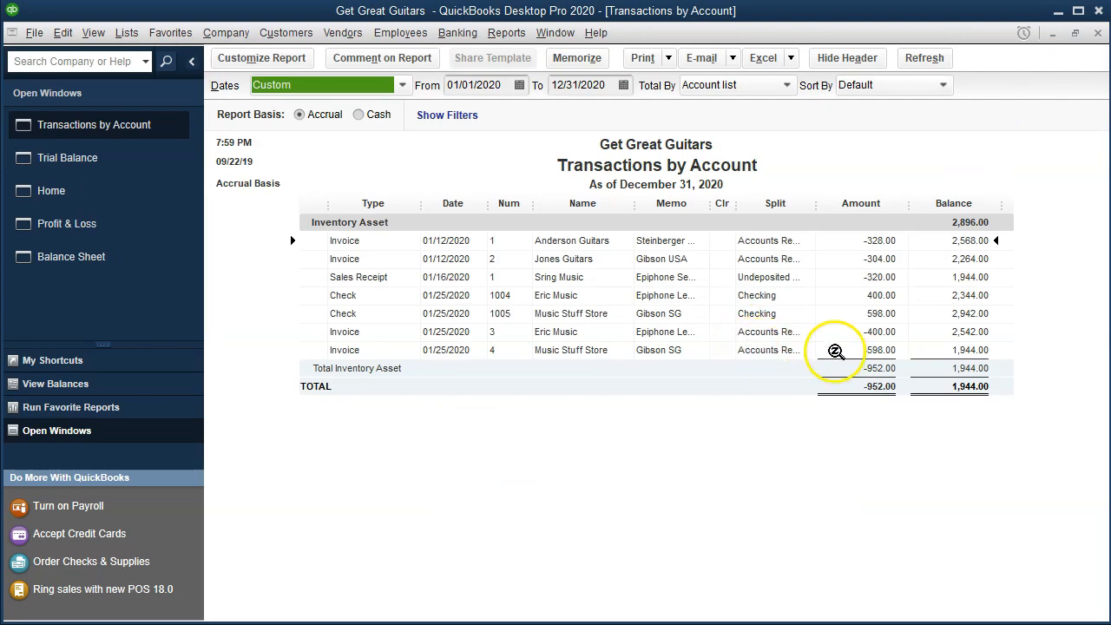
click(855, 350)
click(857, 353)
double_click(857, 353)
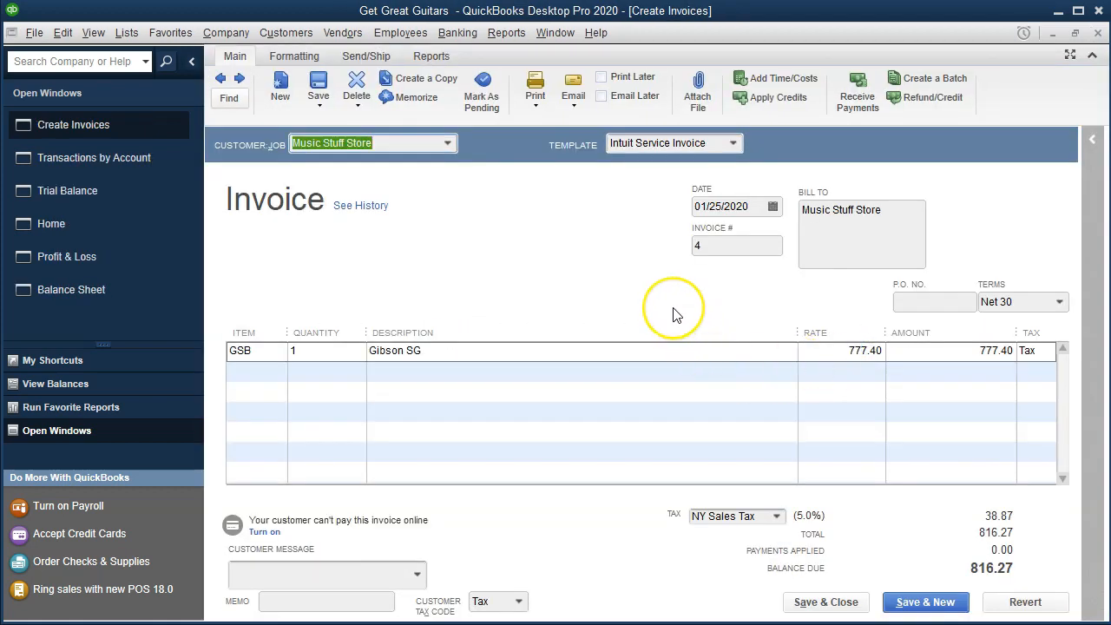
click(678, 319)
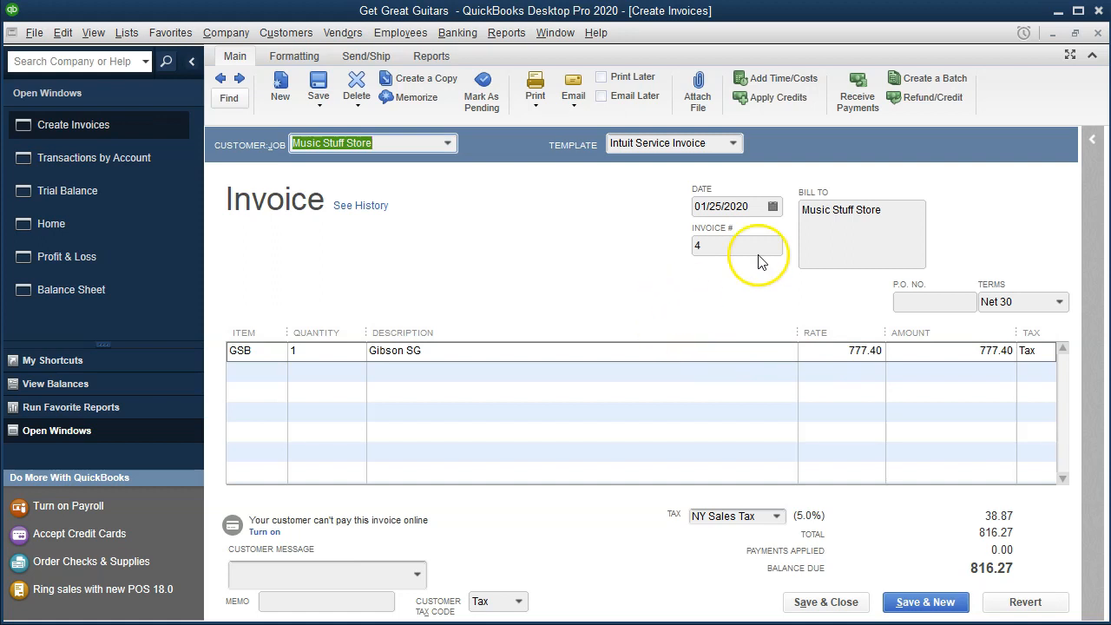
click(1099, 33)
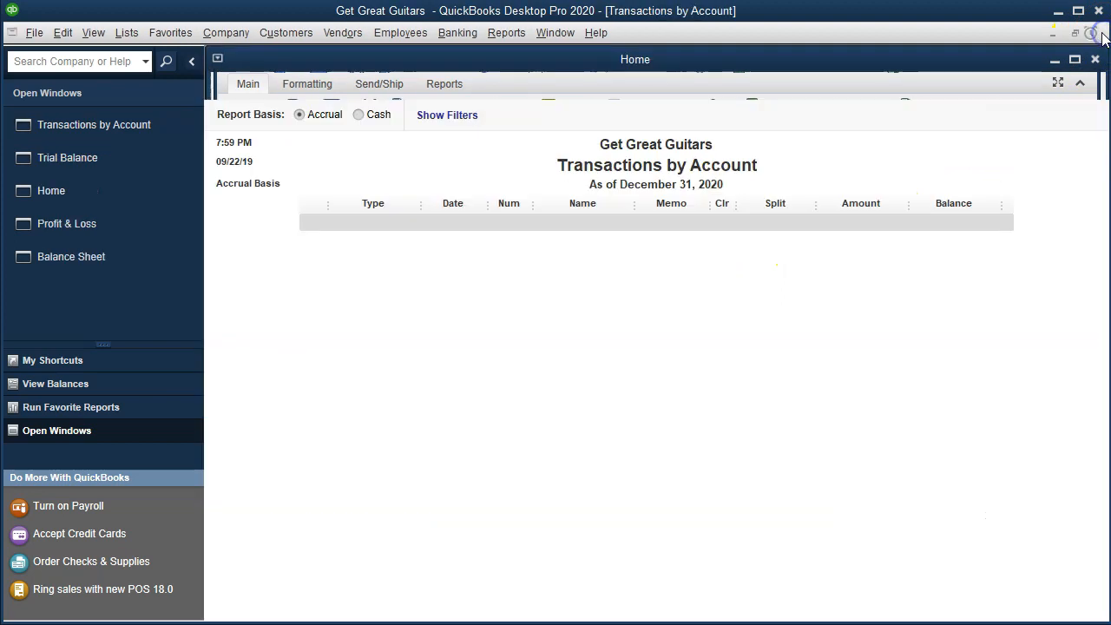
click(1098, 33)
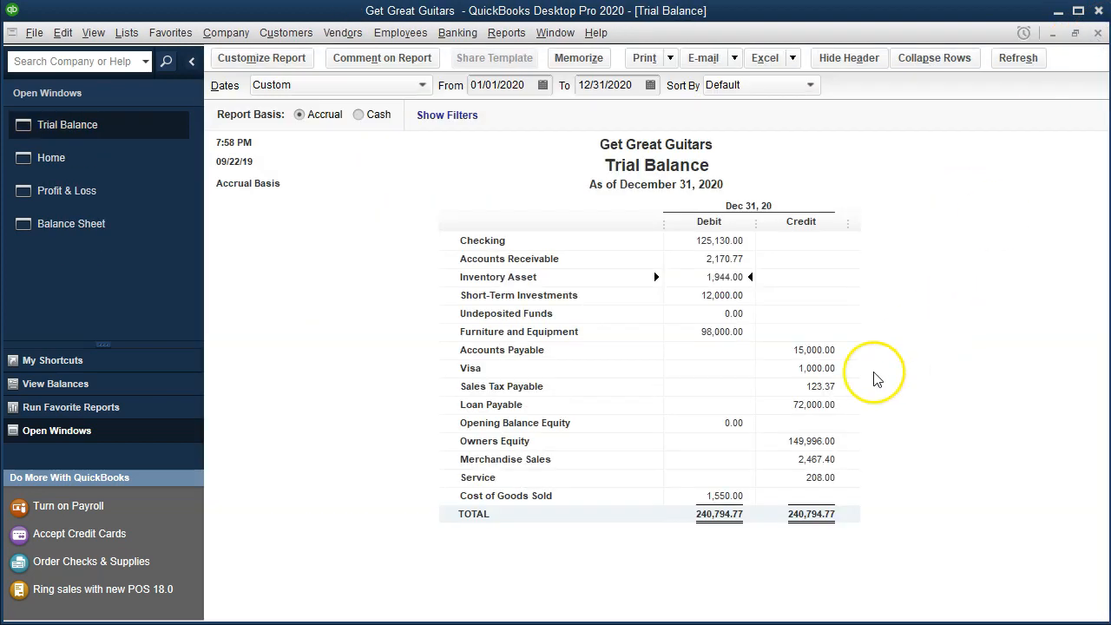
Trace Cost of Goods Sold for the Gibson SG to the Music Stuff Store invoice and return to the Trial Balance
click(704, 496)
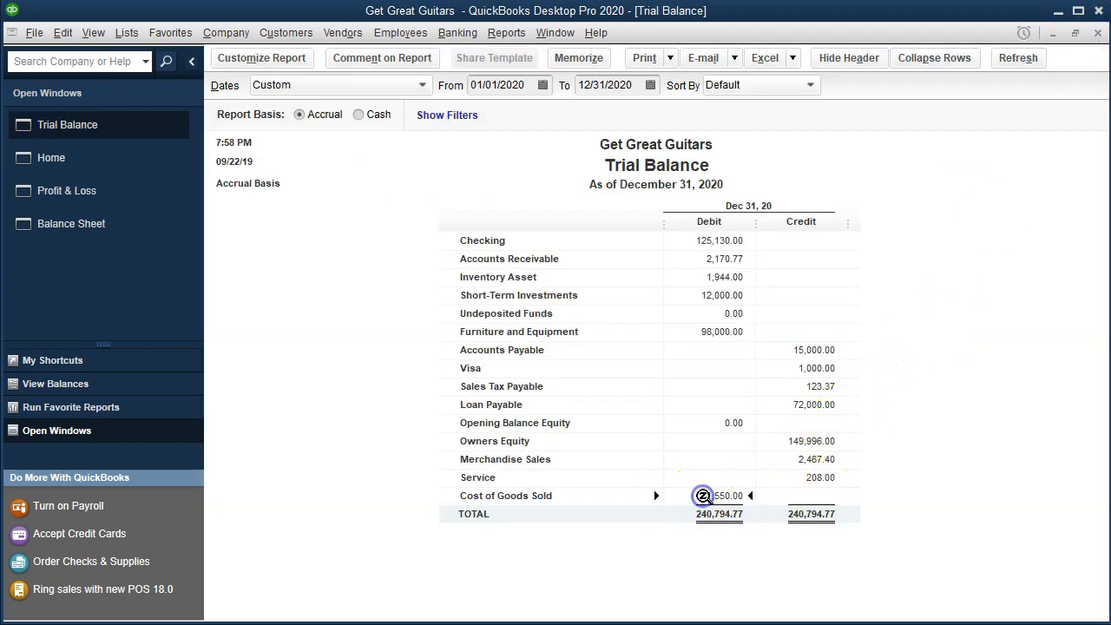
double_click(704, 496)
click(842, 352)
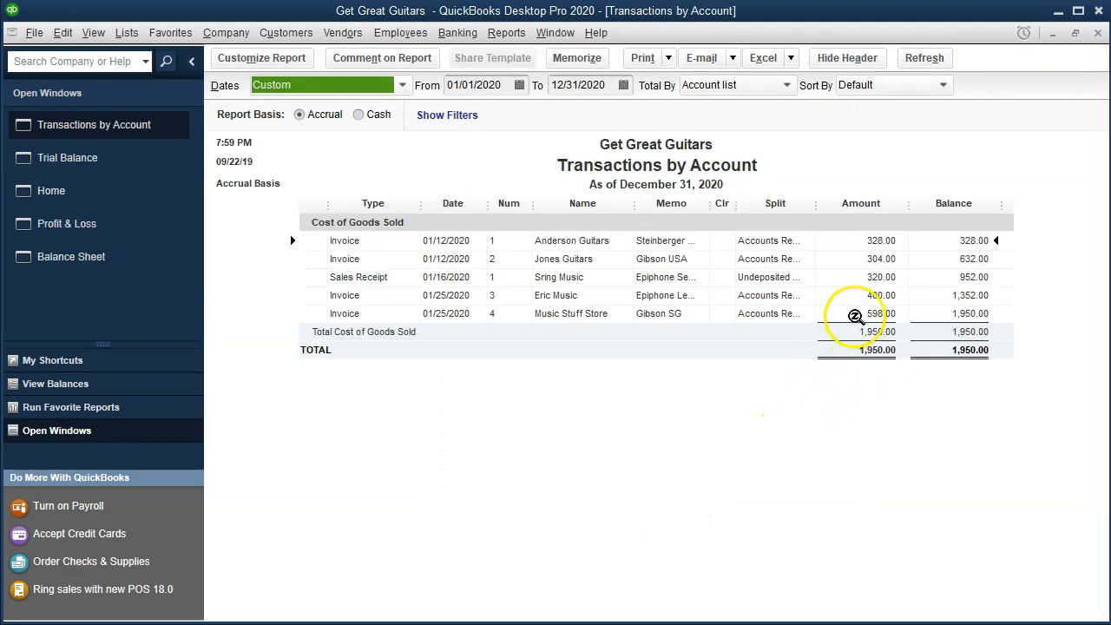
double_click(912, 315)
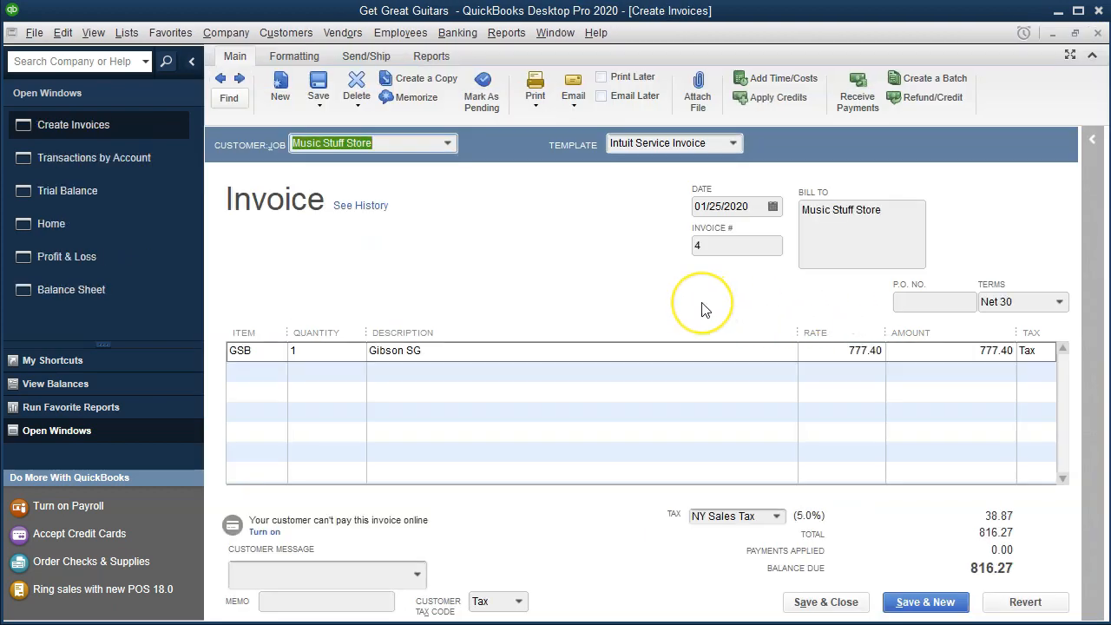
click(1098, 32)
click(1098, 32)
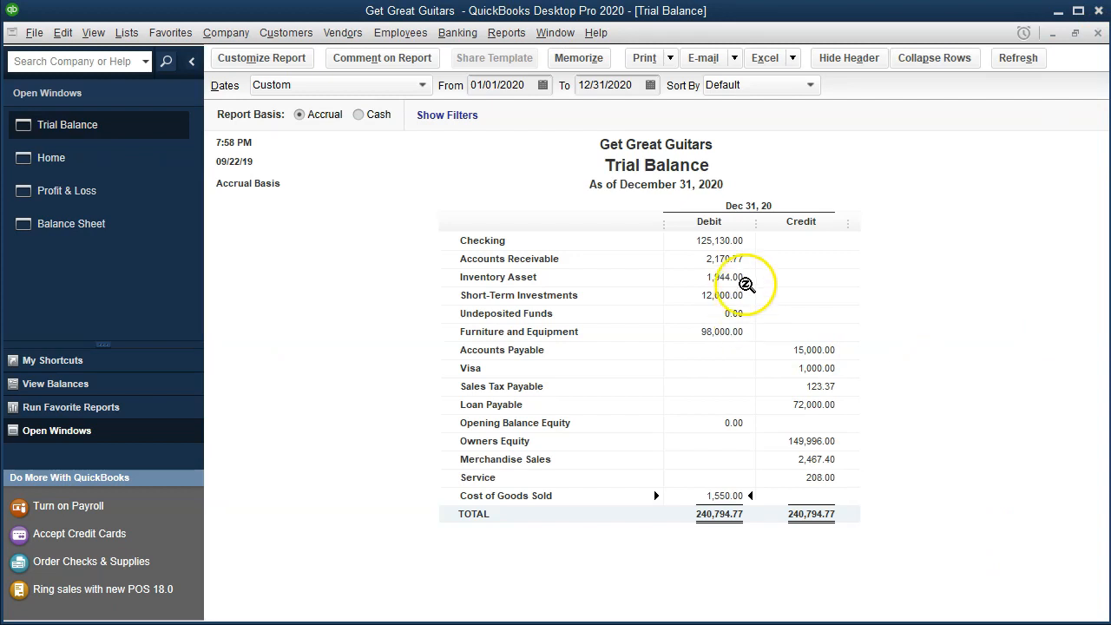
Review the Accounts Receivable and Inventory Asset lines in the Trial Balance and examine the 2020 Profit & Loss report
click(723, 259)
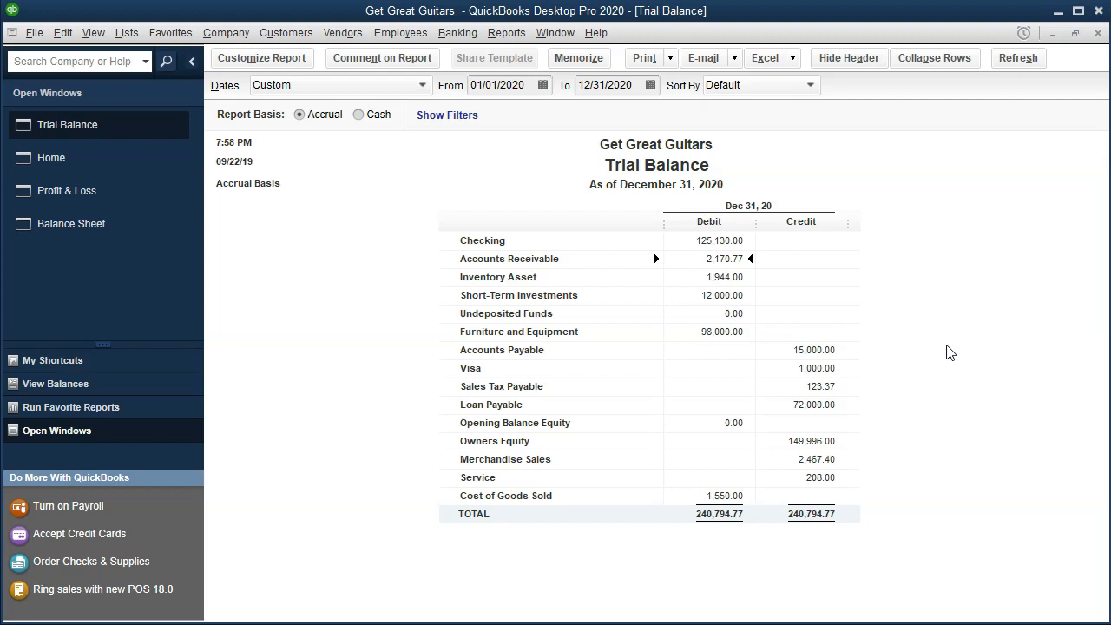
click(723, 278)
click(643, 545)
click(489, 434)
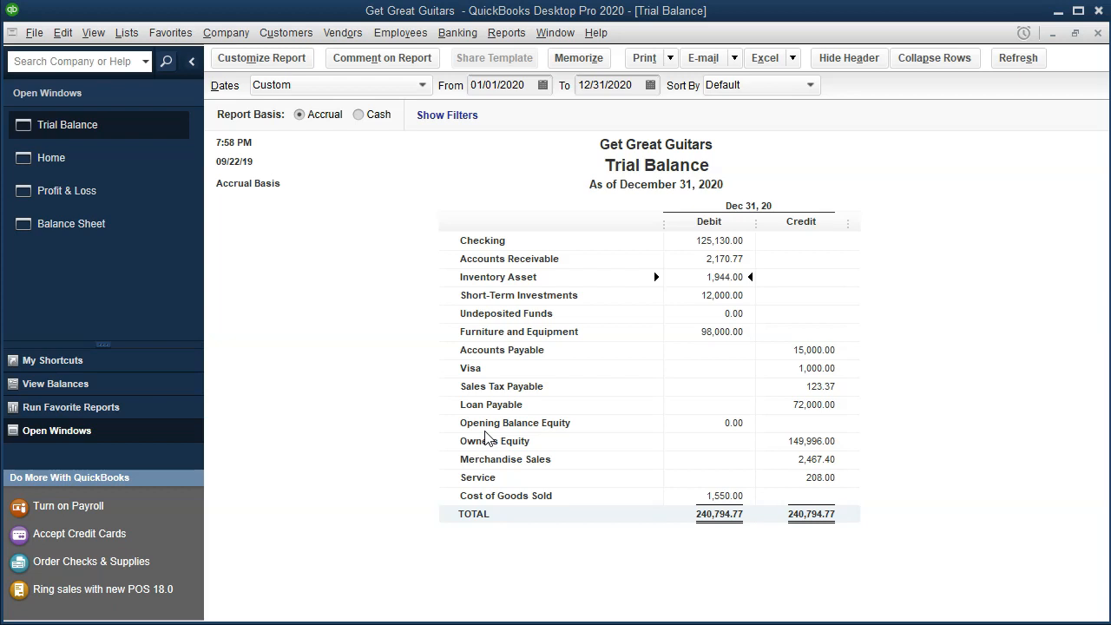
click(478, 469)
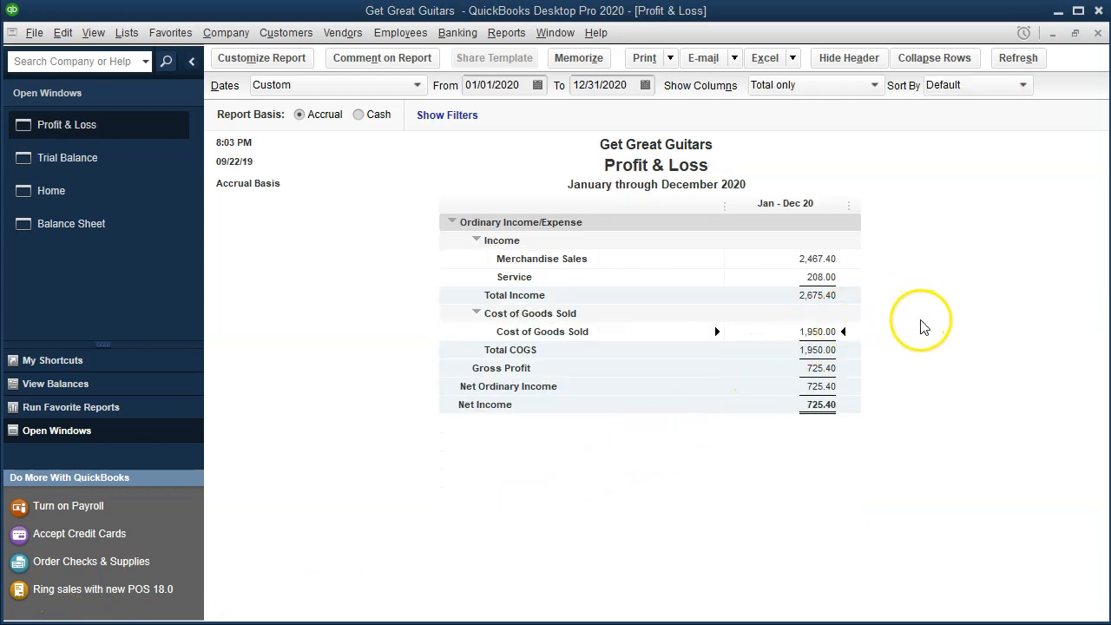
Review the Balance Sheet from Checking through liabilities and equity and switch back to the Trial Balance
click(122, 228)
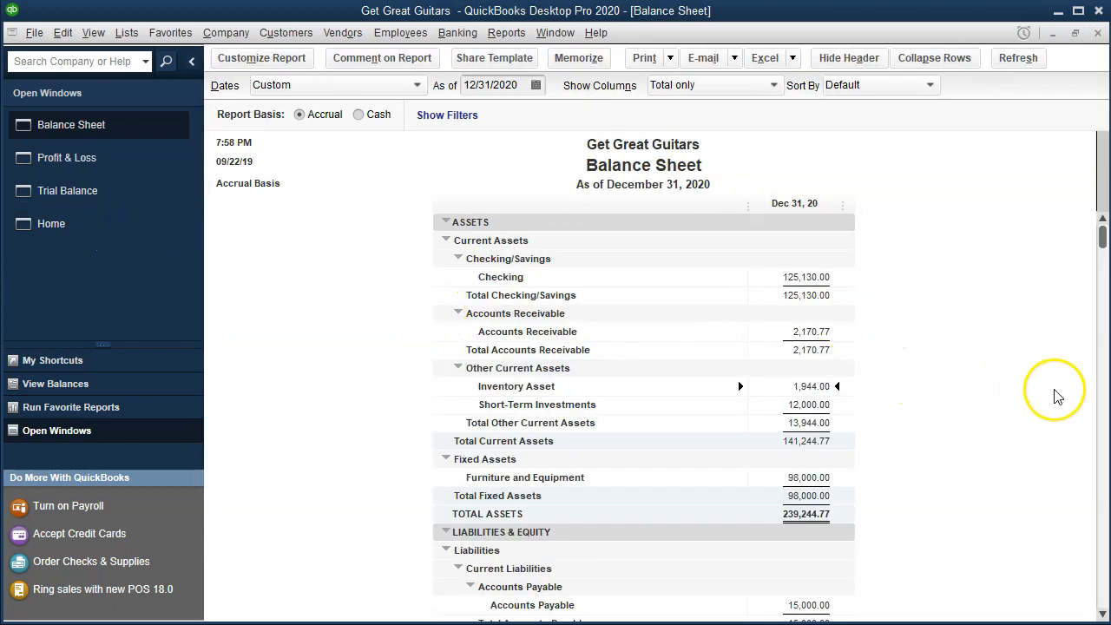
click(826, 276)
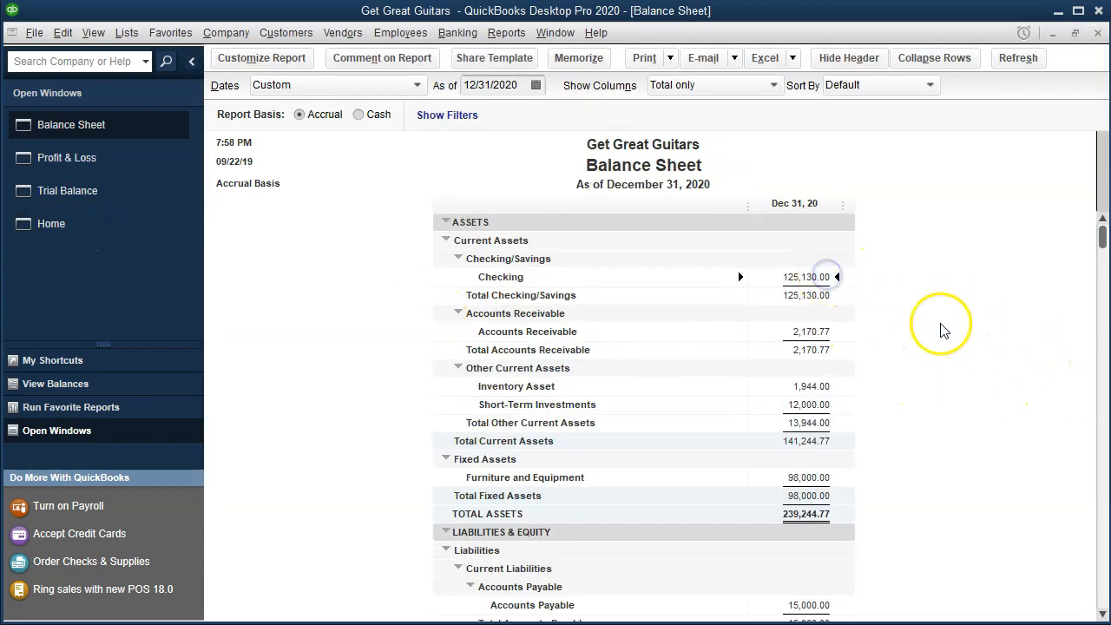
scroll(944, 330, down, 1)
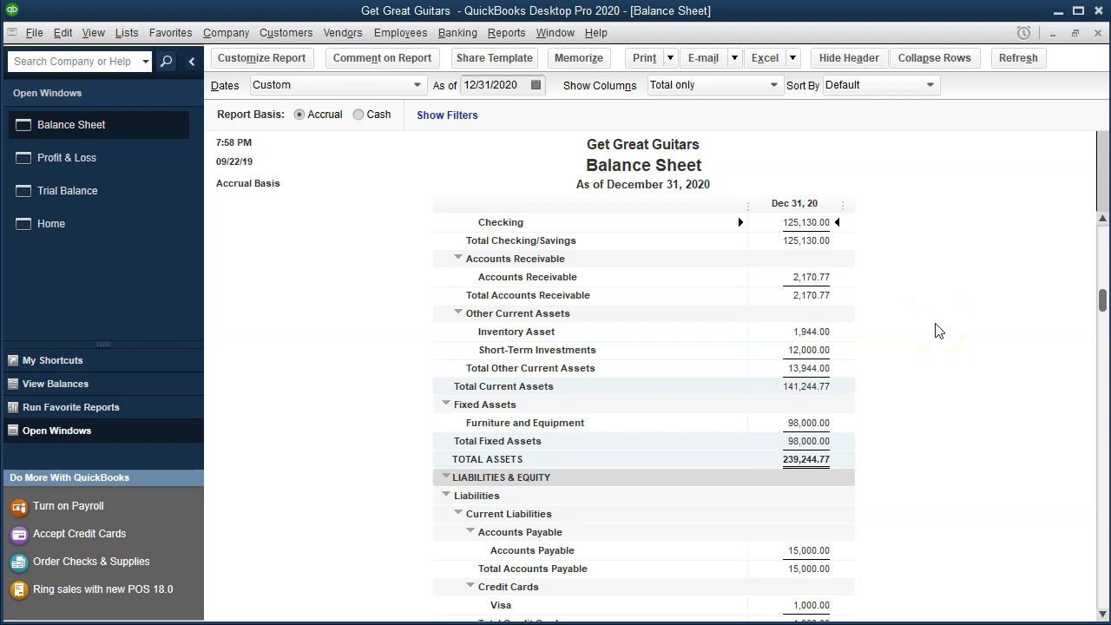
scroll(939, 331, down, 4)
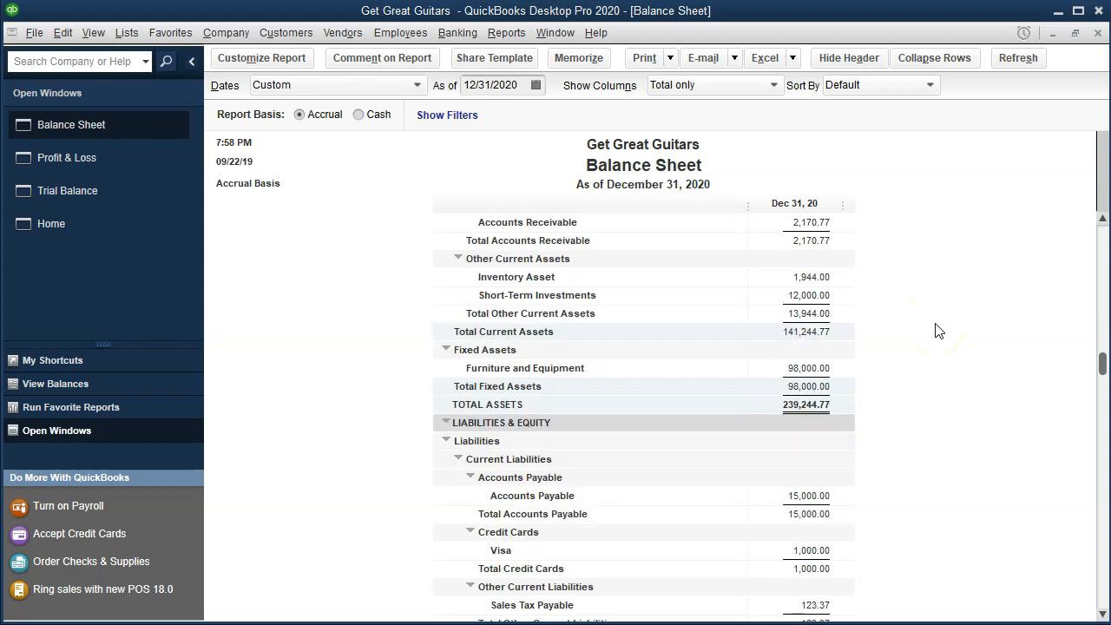
scroll(939, 331, down, 1)
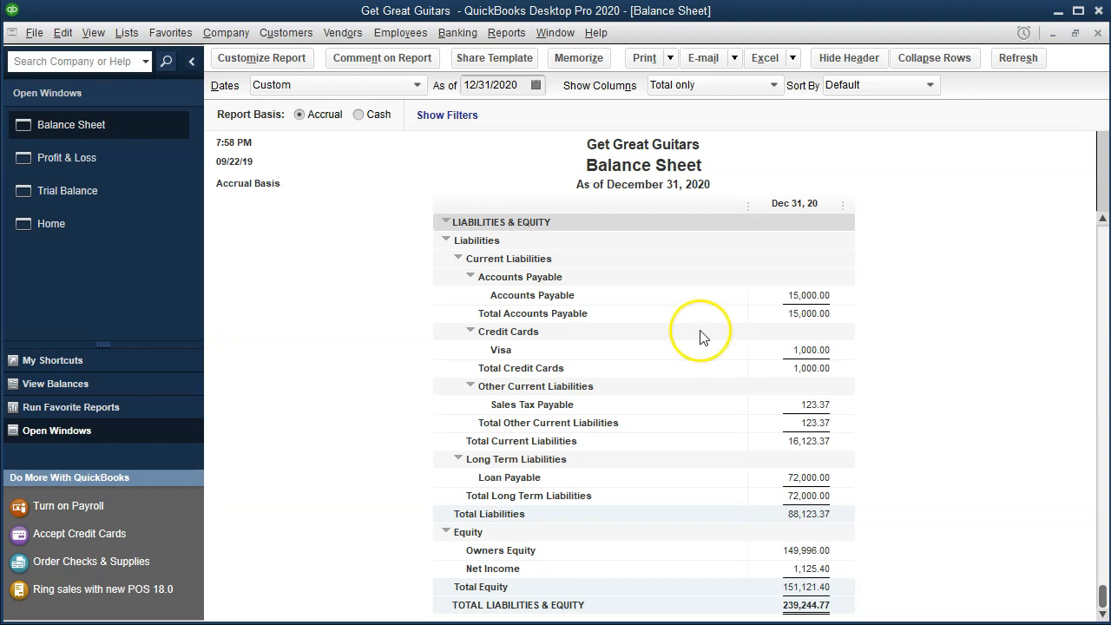
click(93, 198)
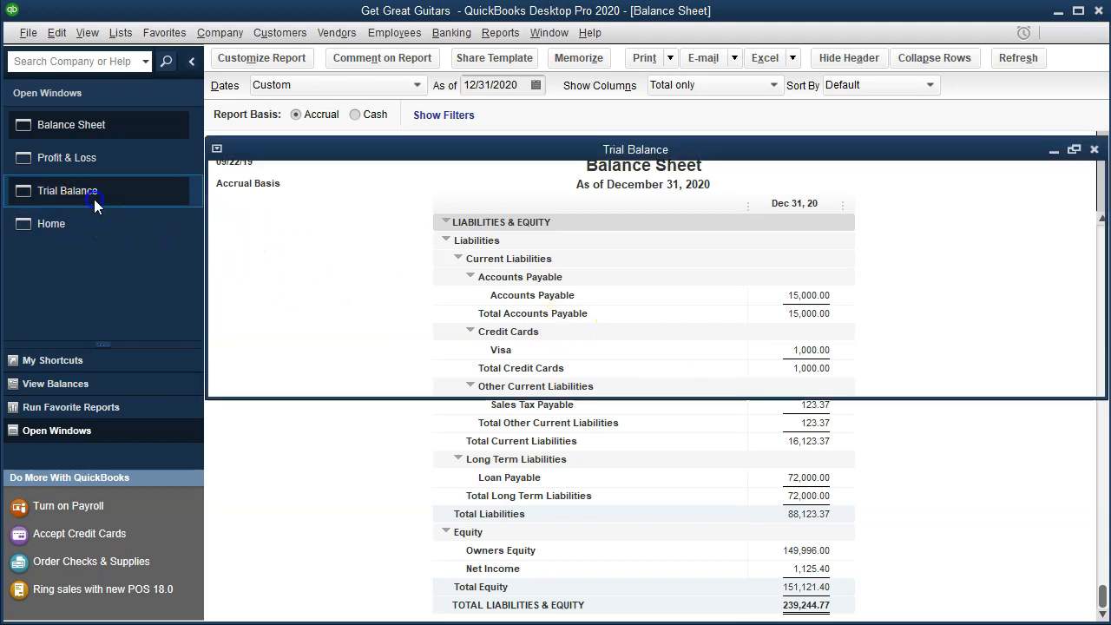